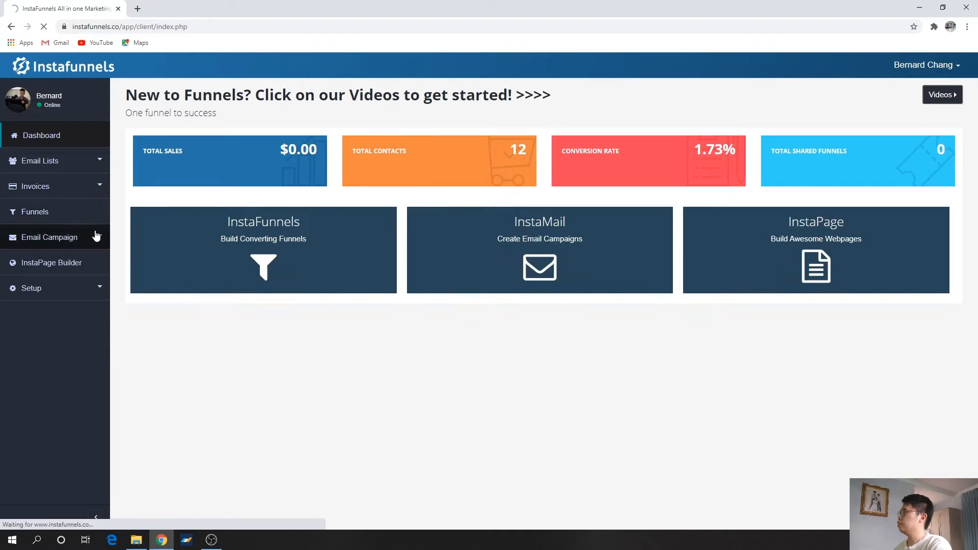
Create a new funnel named SimpleWebsite from the funnels list
left_click(34, 211)
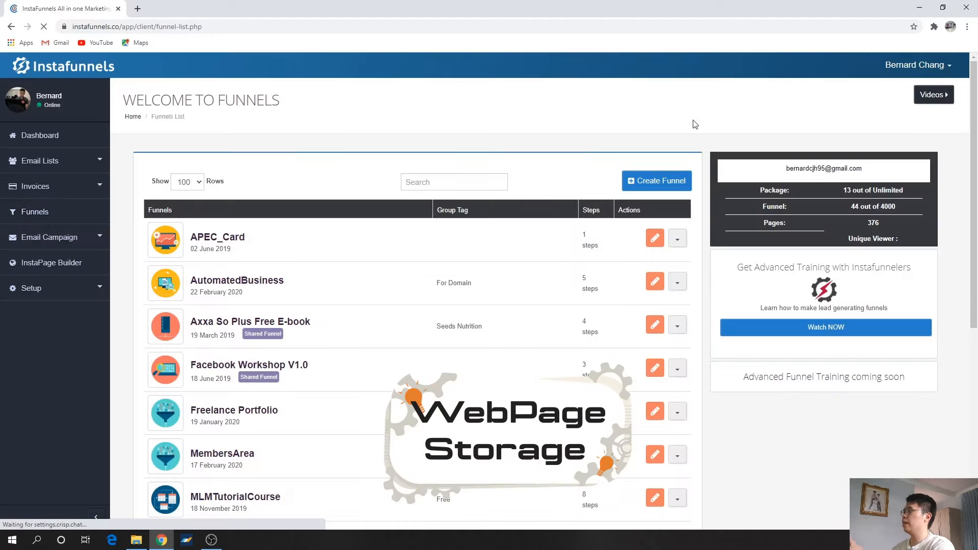
scroll(360, 350, "down", 4)
scroll(448, 168, "up", 4)
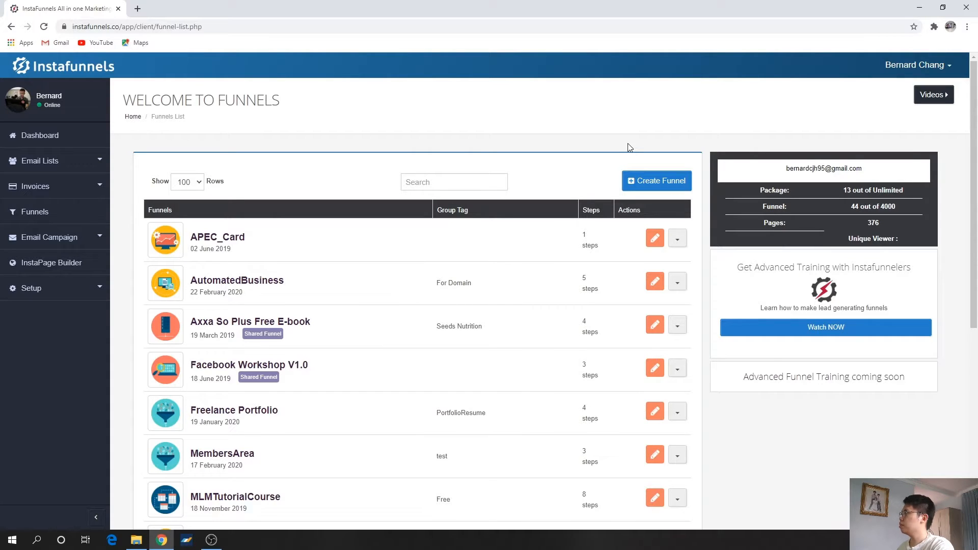
left_click(679, 183)
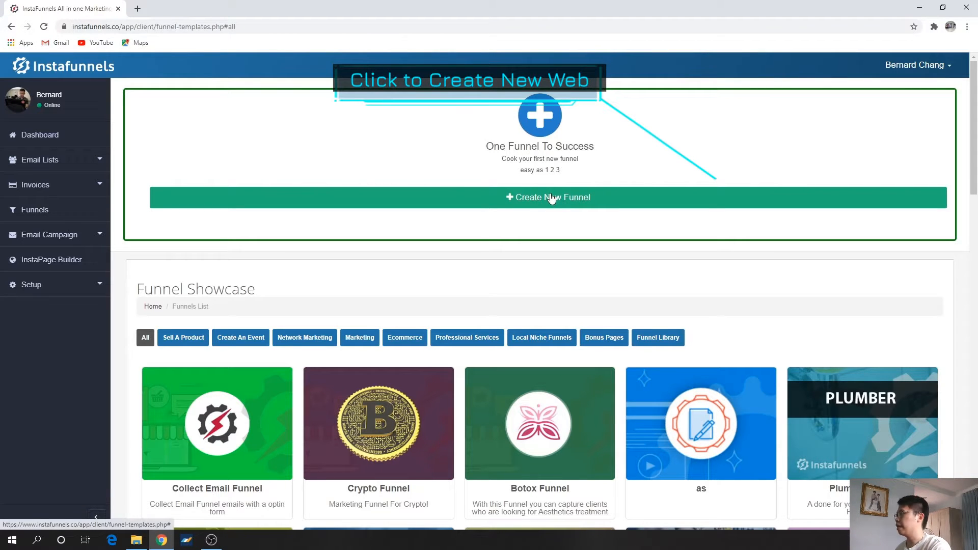
left_click(552, 199)
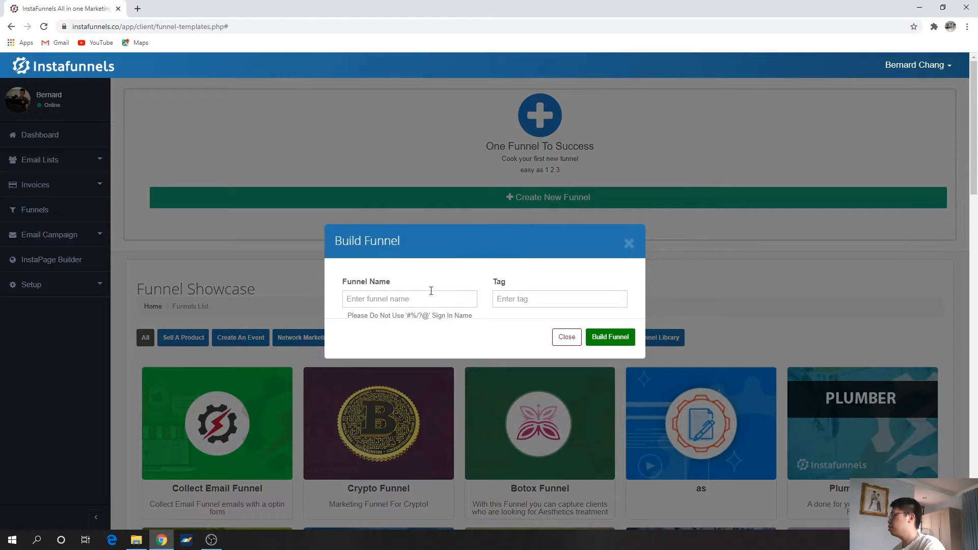
left_click(367, 300)
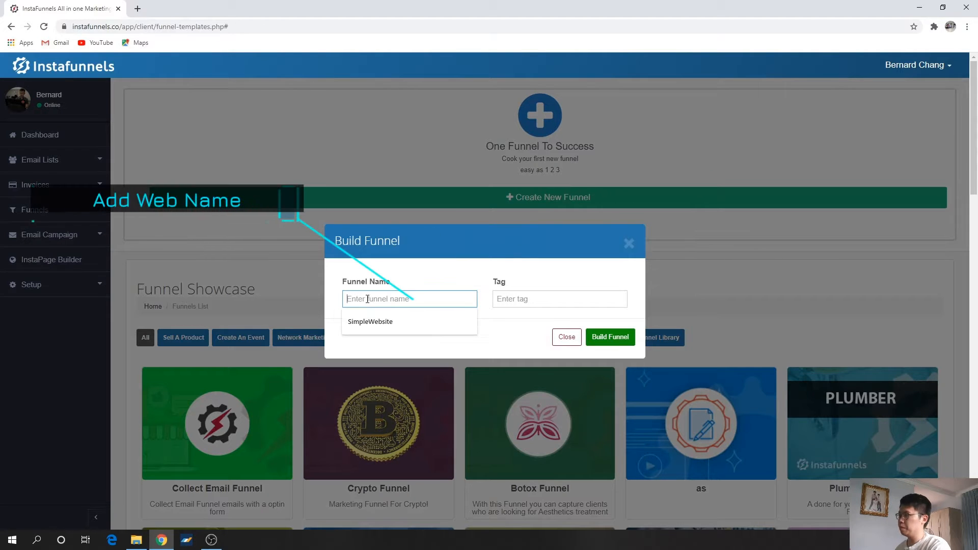
left_click(392, 322)
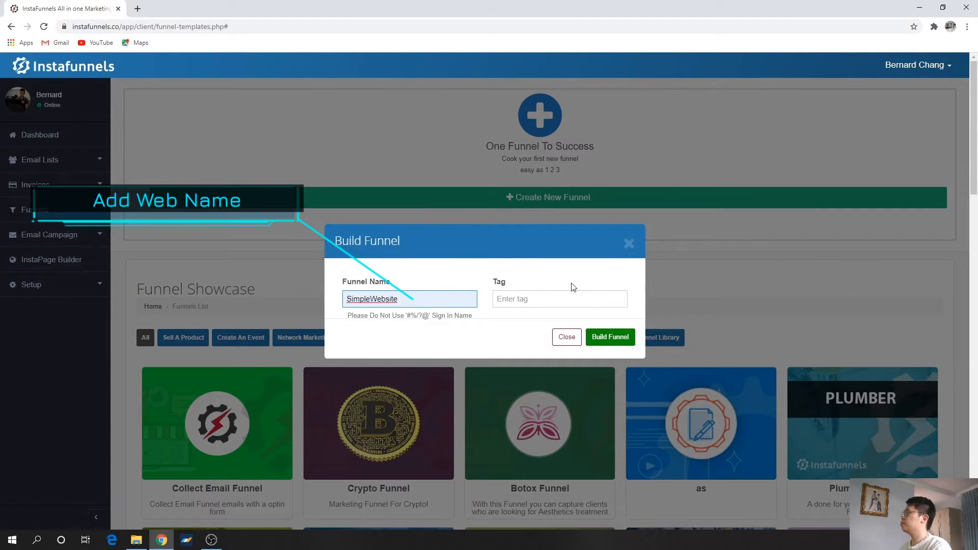
left_click(619, 340)
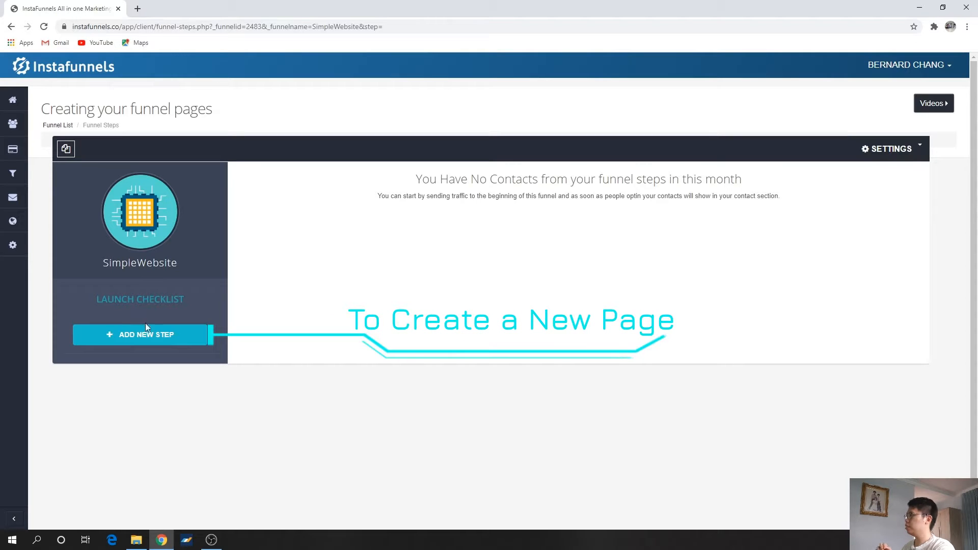
Add a new step named IntroPage to the SimpleWebsite funnel
left_click(130, 334)
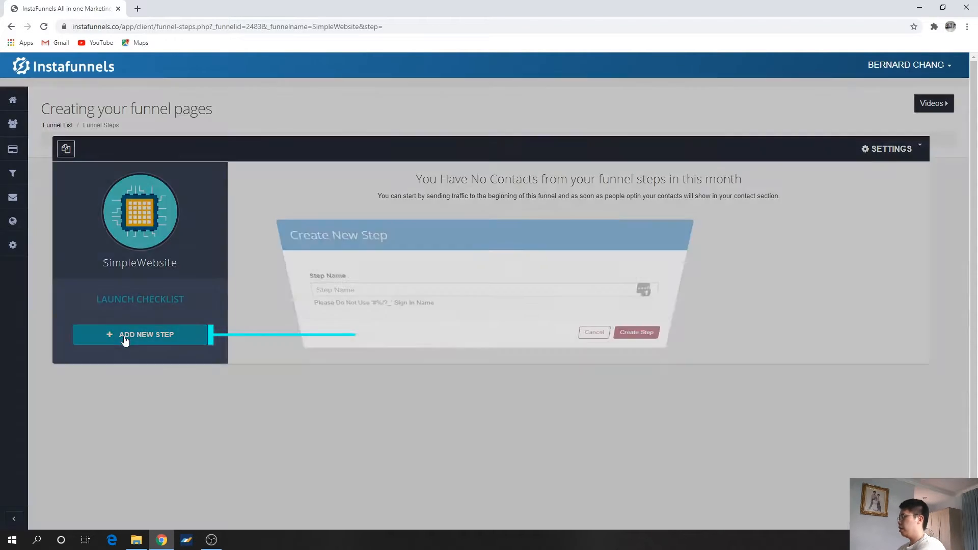
left_click(419, 293)
type("IntroPage")
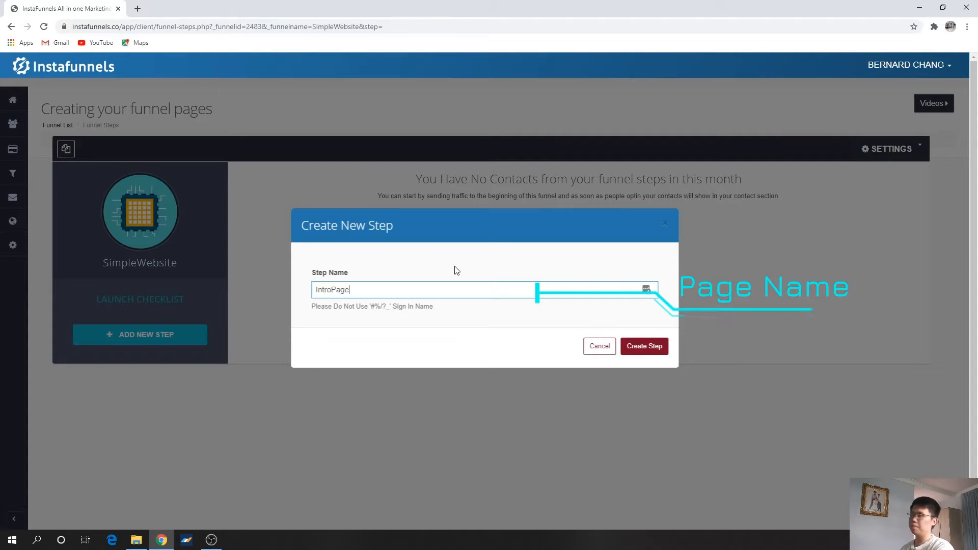
left_click(644, 346)
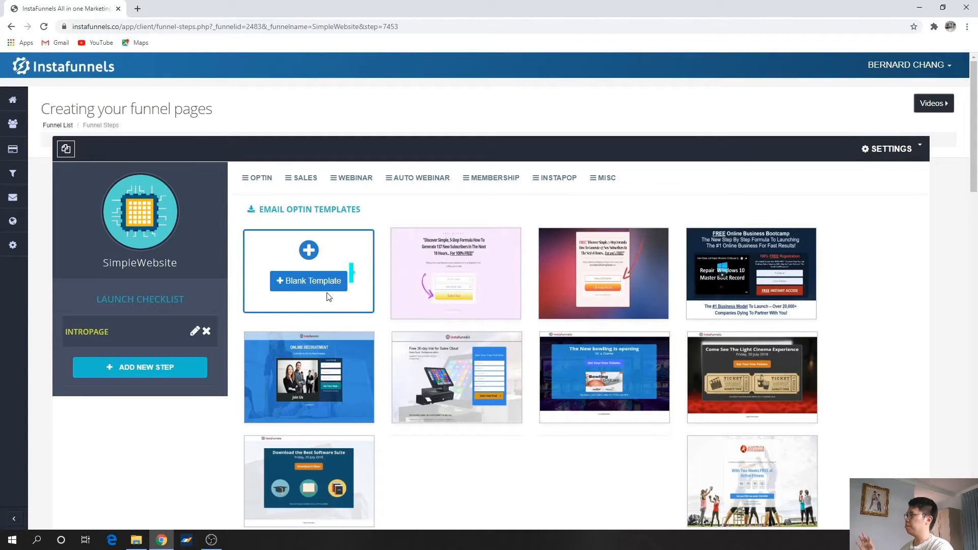
Apply the blank template to the IntroPage step and open the page for editing
left_click(329, 283)
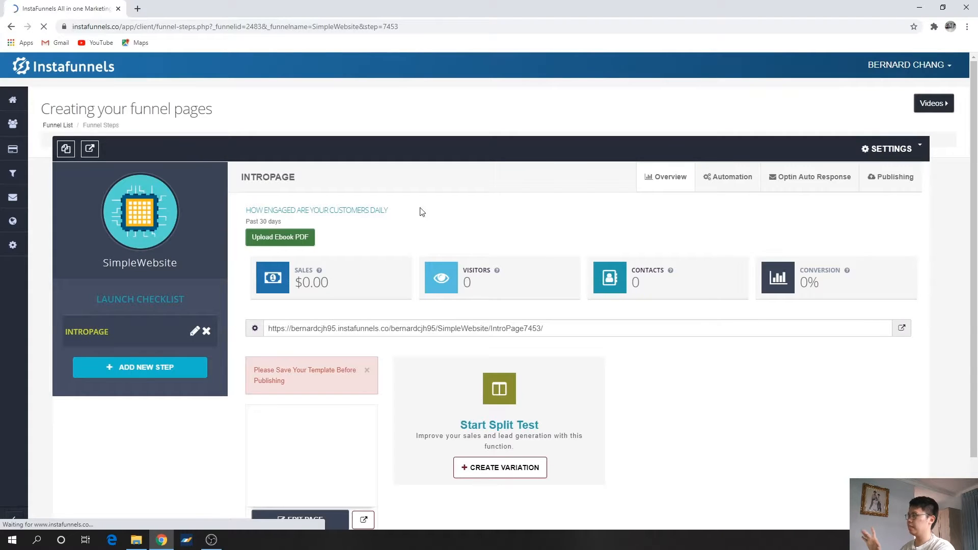
scroll(469, 264, "down", 2)
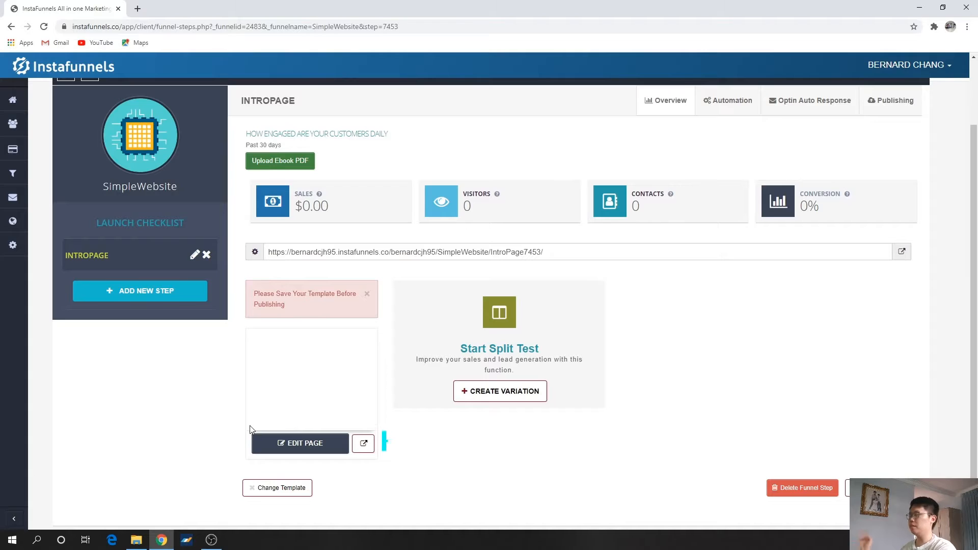
left_click(261, 441)
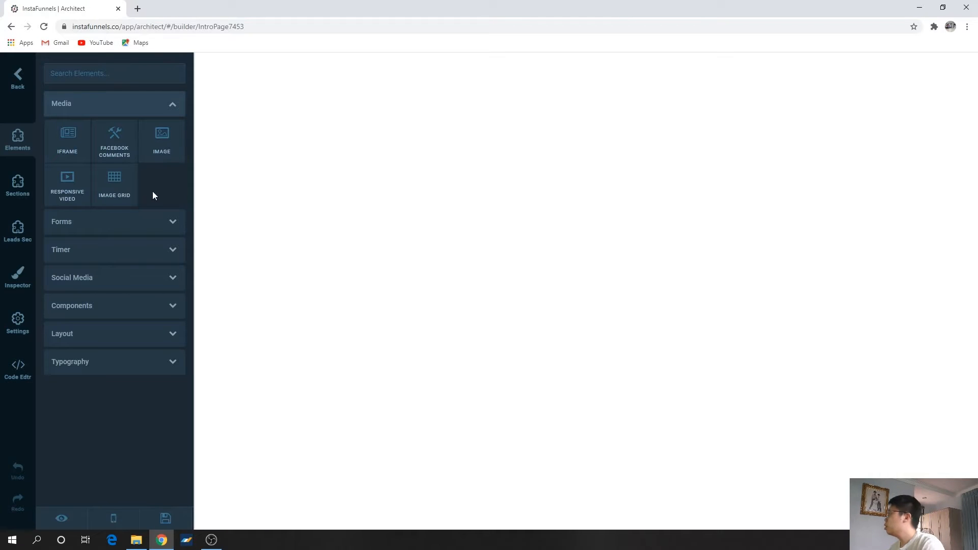
Insert the purple video section from the Done For You section templates onto the blank page
left_click(16, 187)
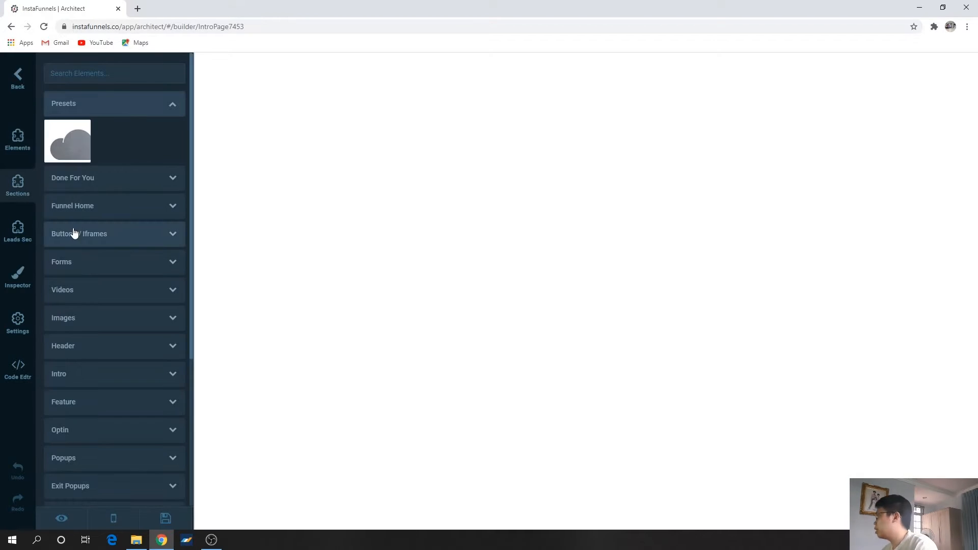
left_click(175, 178)
scroll(115, 277, "down", 4)
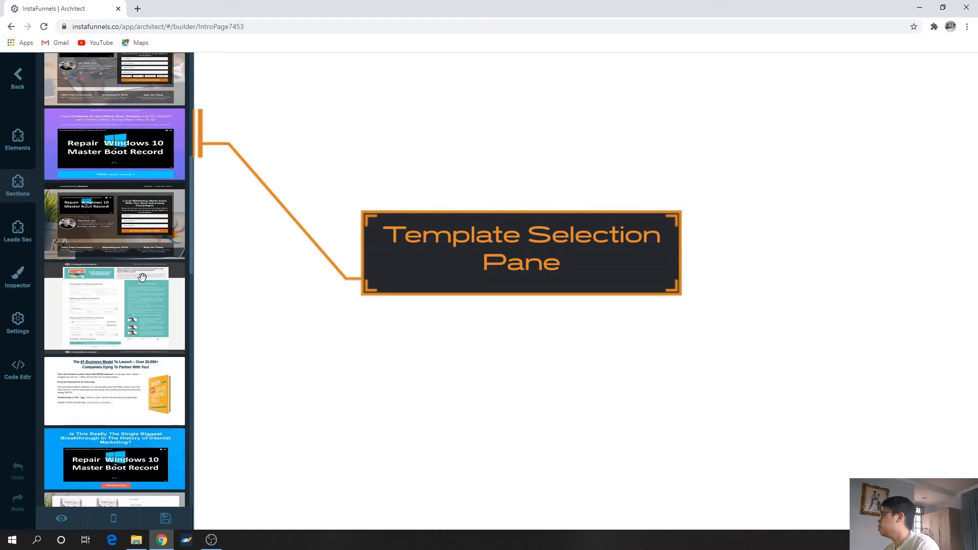
scroll(115, 276, "up", 2)
left_click_drag(76, 438, 643, 223)
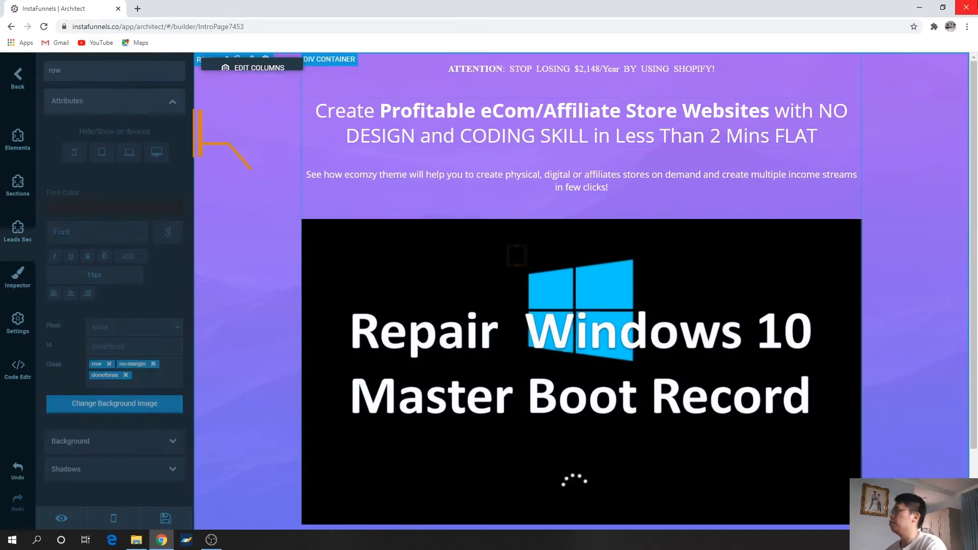
Delete the ATTENTION heading and the ecomzy theme paragraph above the video
left_click(734, 68)
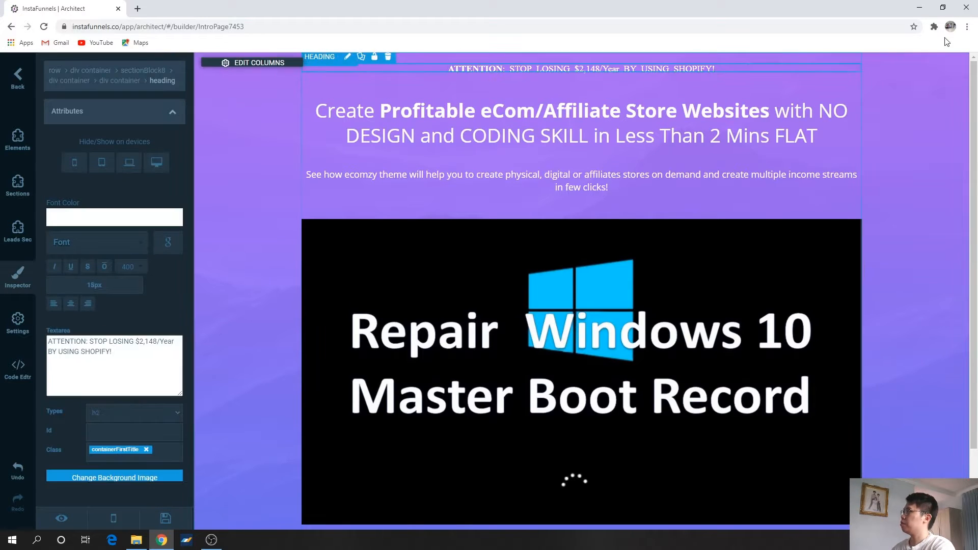
left_click(391, 60)
left_click(637, 143)
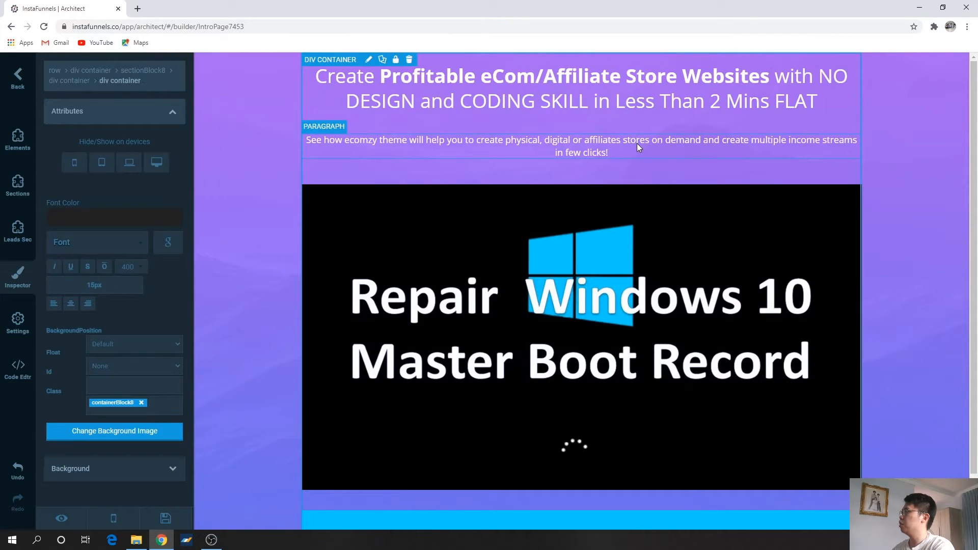
left_click(399, 127)
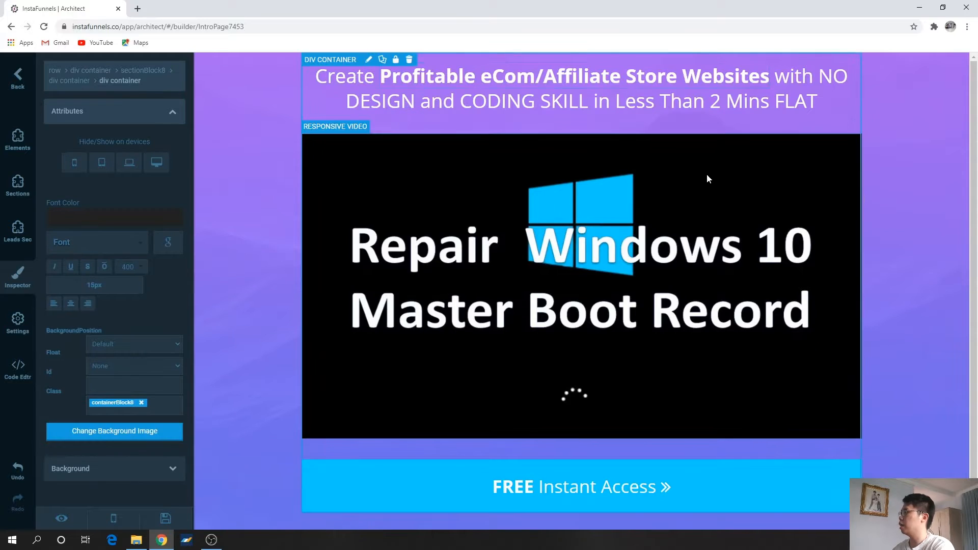
Replace the remaining heading's text with "Welcome To My First E-Learning Course"
left_click(439, 98)
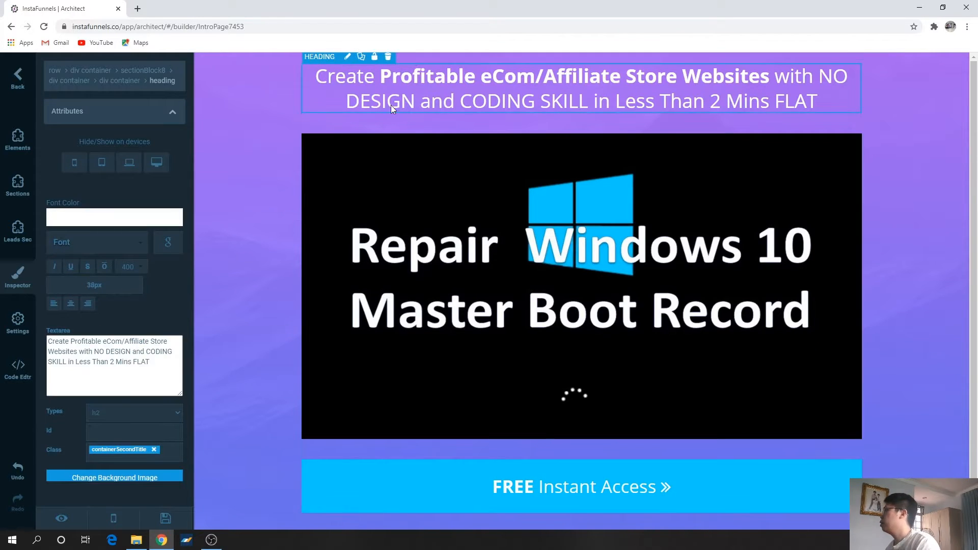
left_click_drag(158, 365, 32, 342)
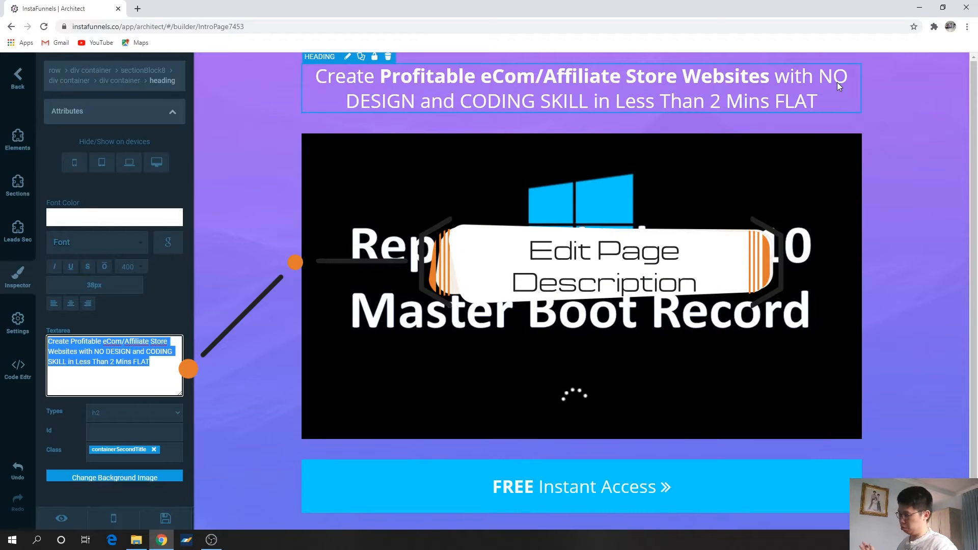
type("Wep")
type("lcome To ")
type("MY ")
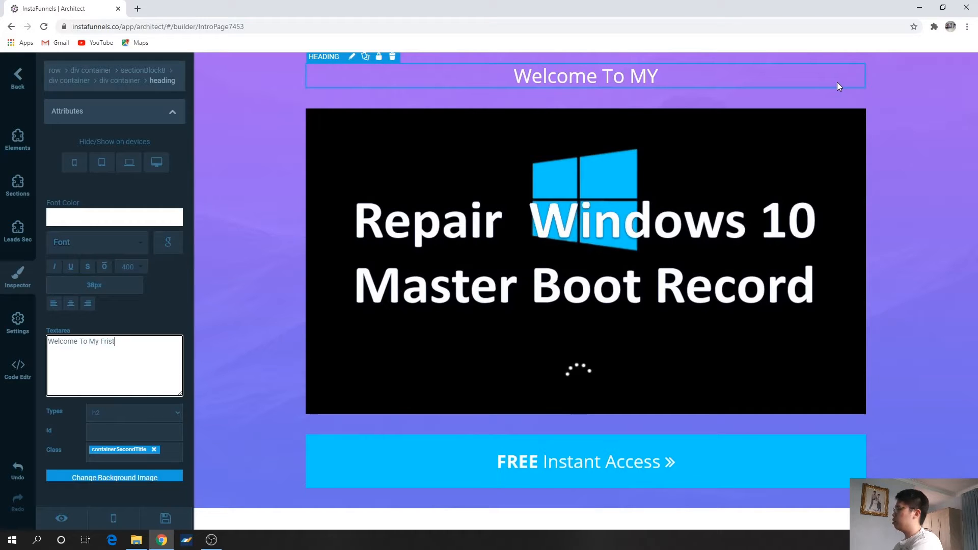
type("Frist")
key("BackSpace")
key("BackSpace")
key("BackSpace")
type("irst E-Lea")
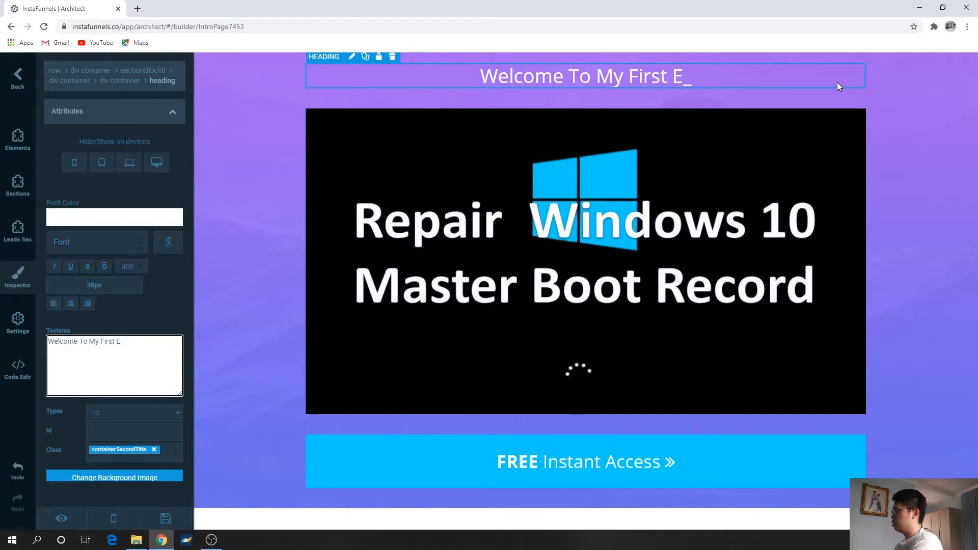
type("rning Course")
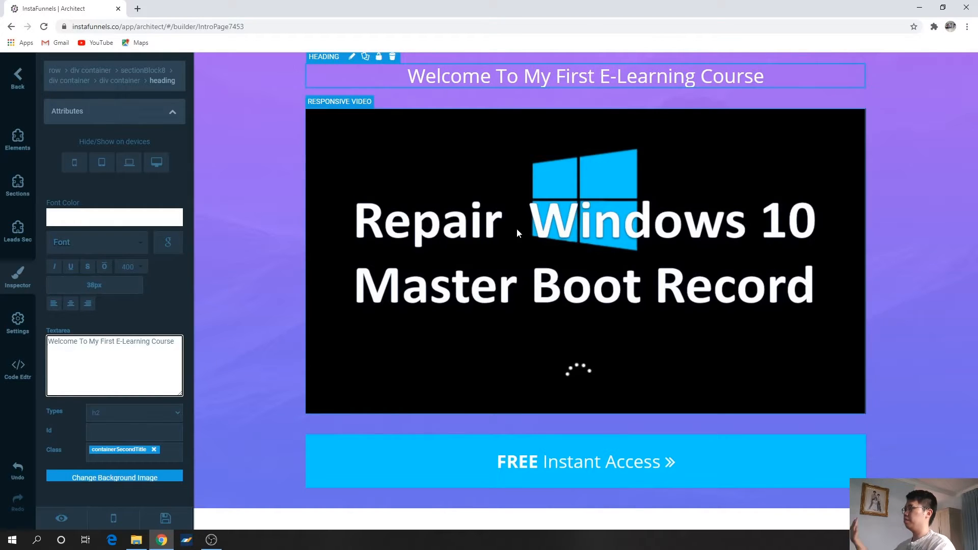
Examine where the responsive video's YouTube URL is set, selecting the existing URL
left_click(619, 185)
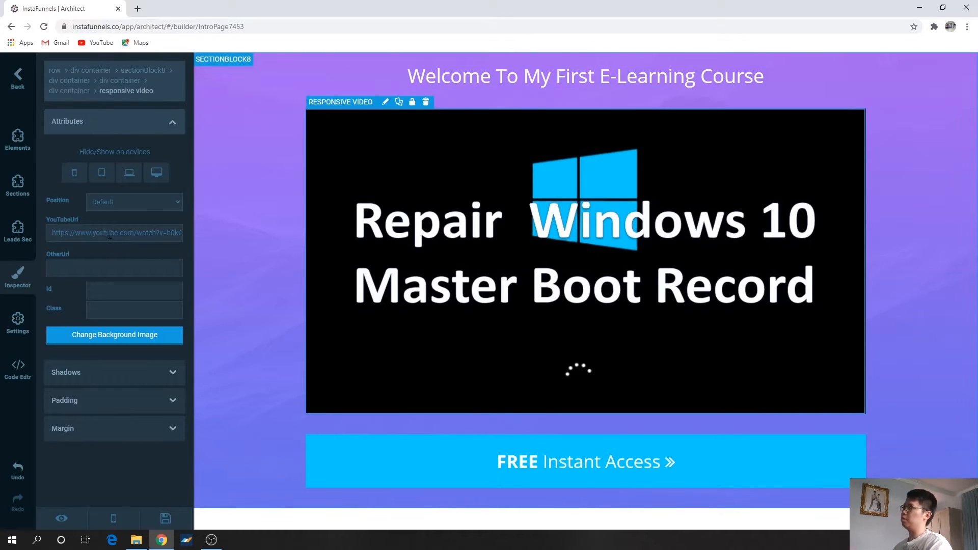
left_click(57, 232)
left_click_drag(53, 233, 295, 205)
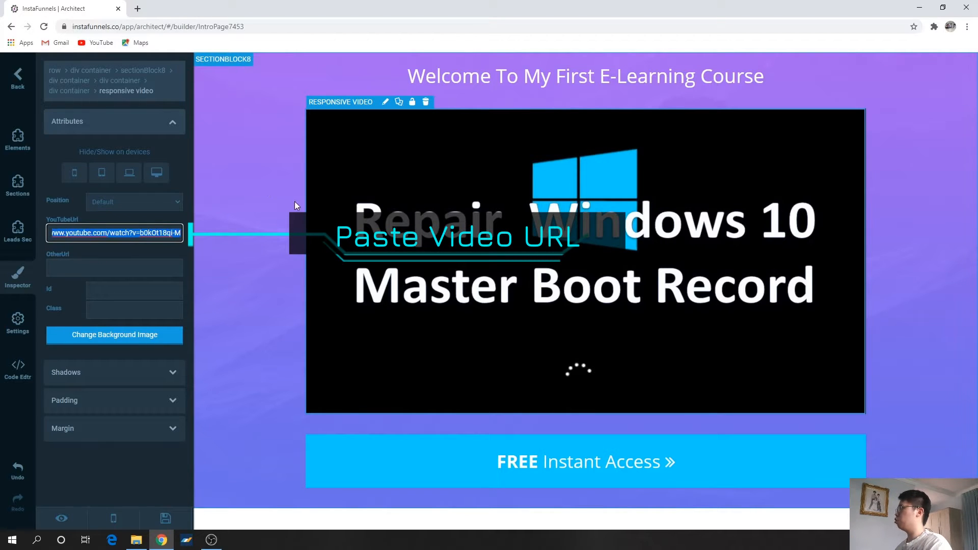
left_click(263, 188)
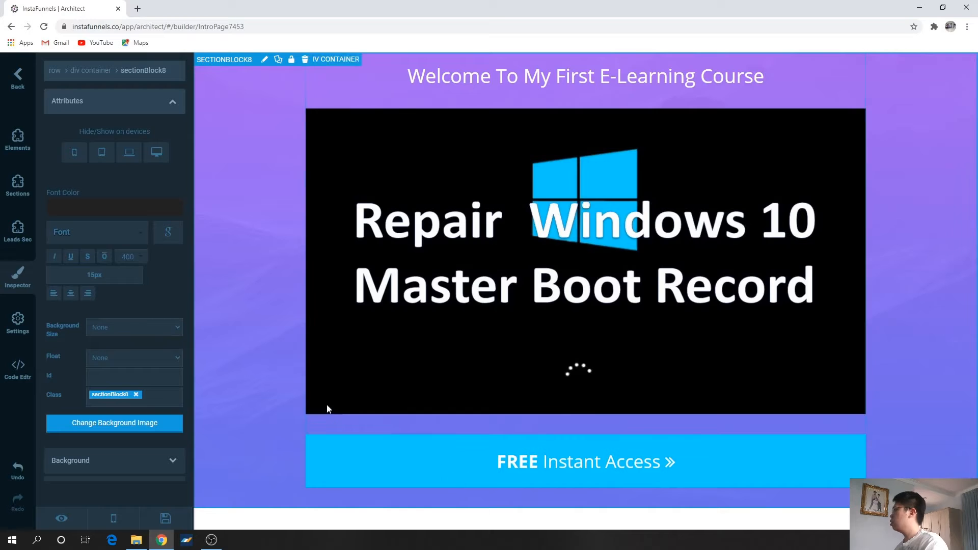
Change the FREE Instant Access button below the video to the Link type
left_click(371, 437)
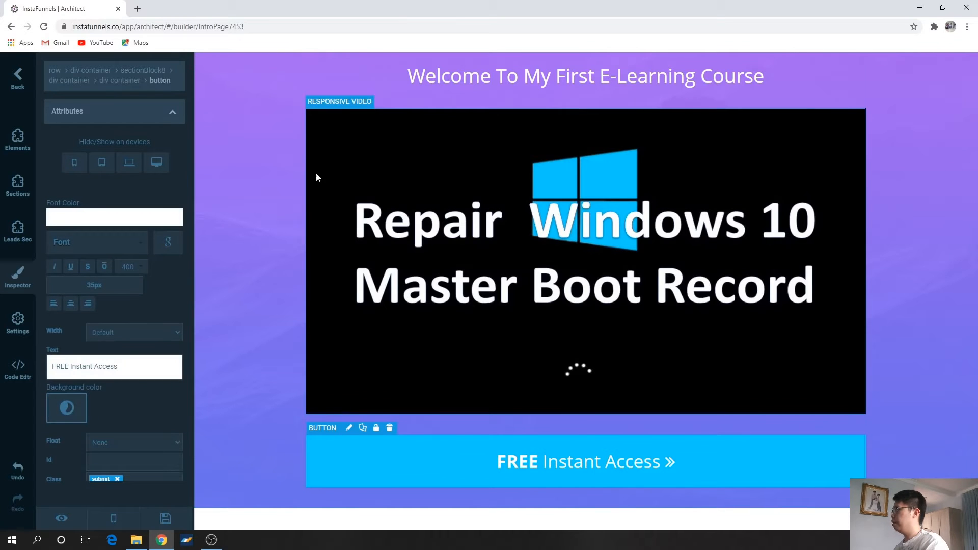
left_click(348, 430)
left_click(570, 312)
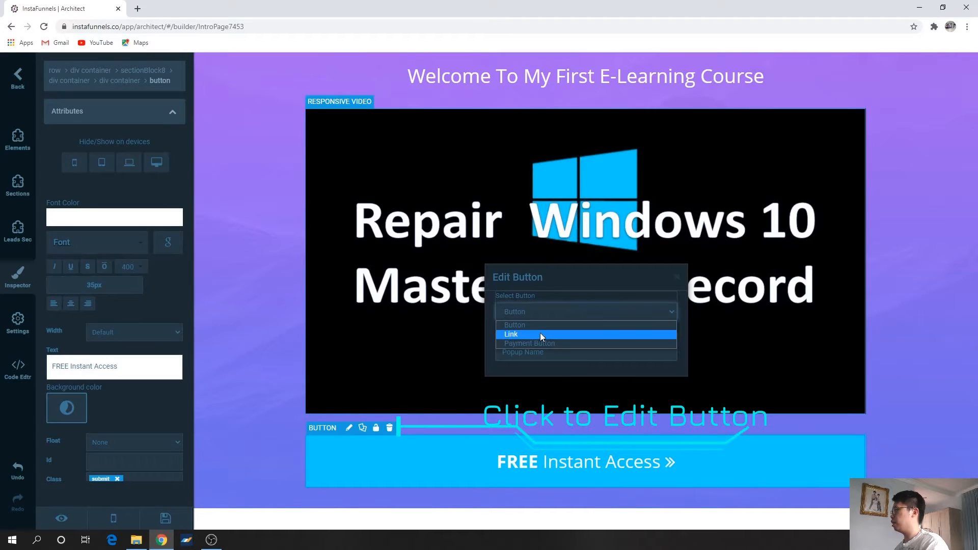
left_click(540, 334)
left_click(441, 473)
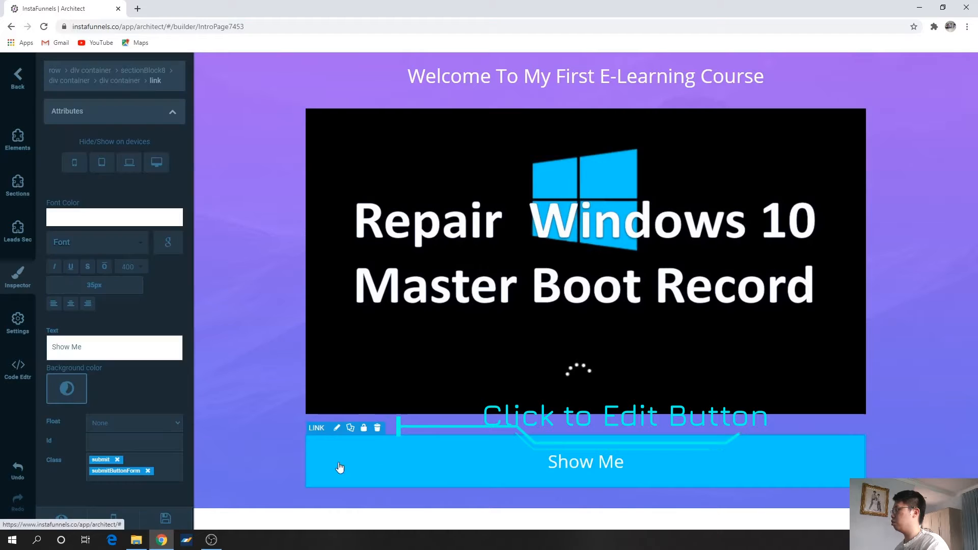
Examine the Show Me button's link settings, including the website URL option, and close them
left_click(337, 428)
double_click(563, 191)
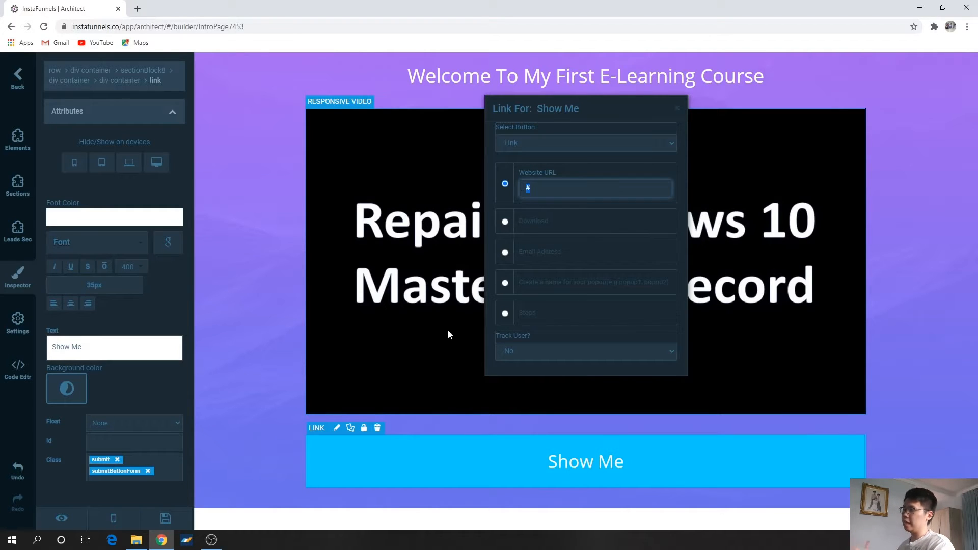
left_click(96, 350)
triple_click(96, 350)
left_click(677, 108)
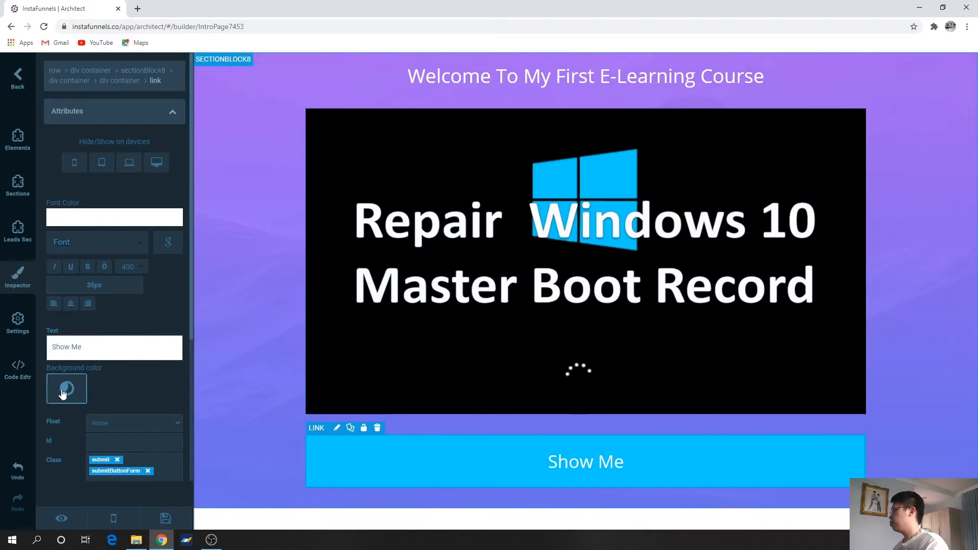
Set the link button's text to "Show Me The Course NOW!"
triple_click(100, 347)
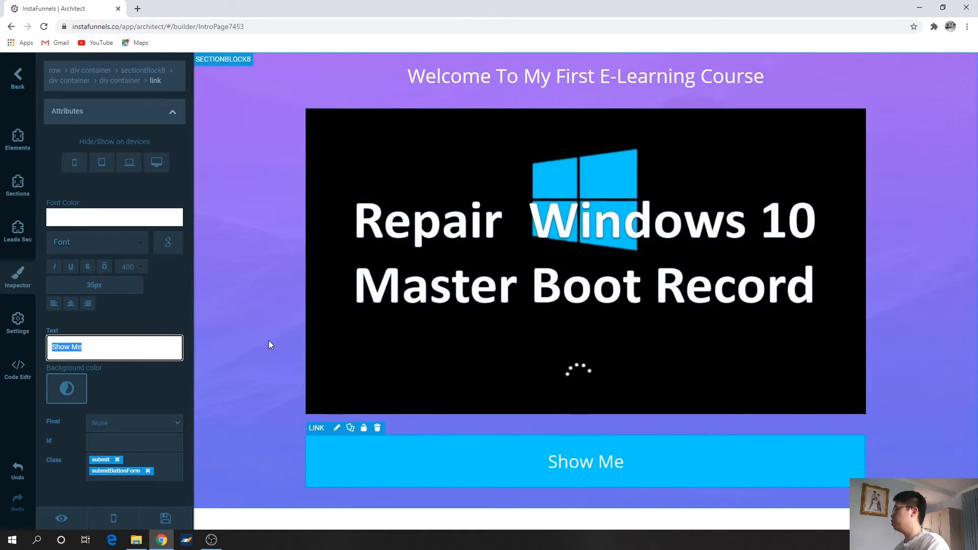
key("Right")
type("The Course N")
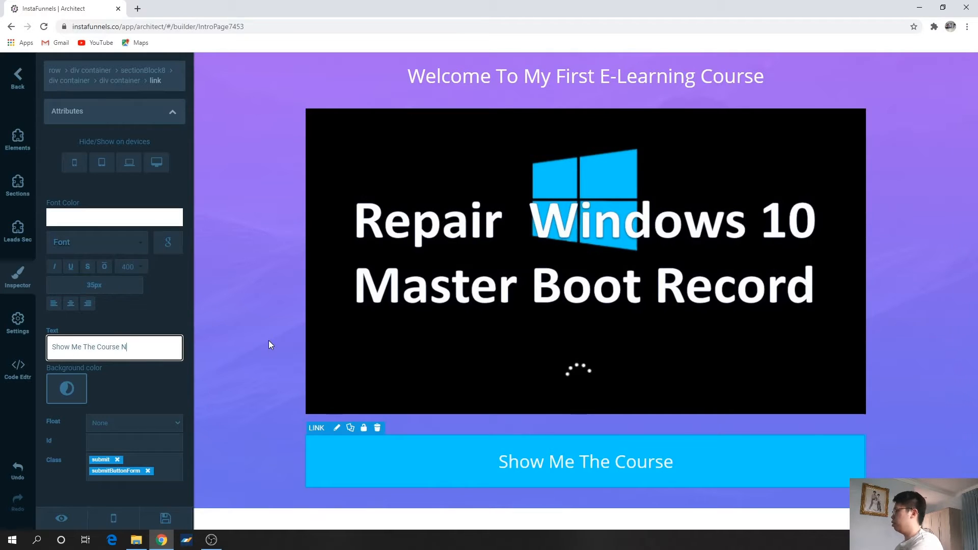
type("OW!")
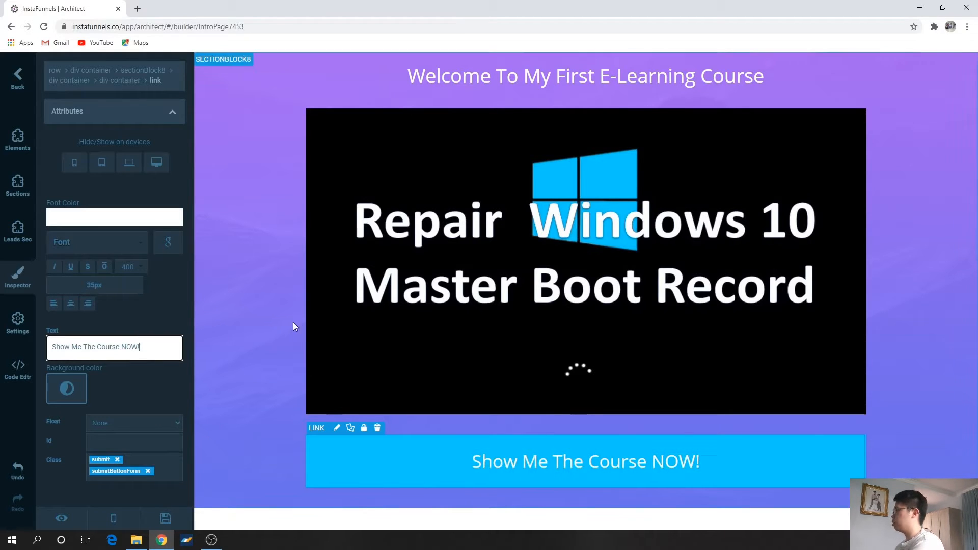
Save the intro page in the editor, return to the funnel steps and publish it
left_click(256, 302)
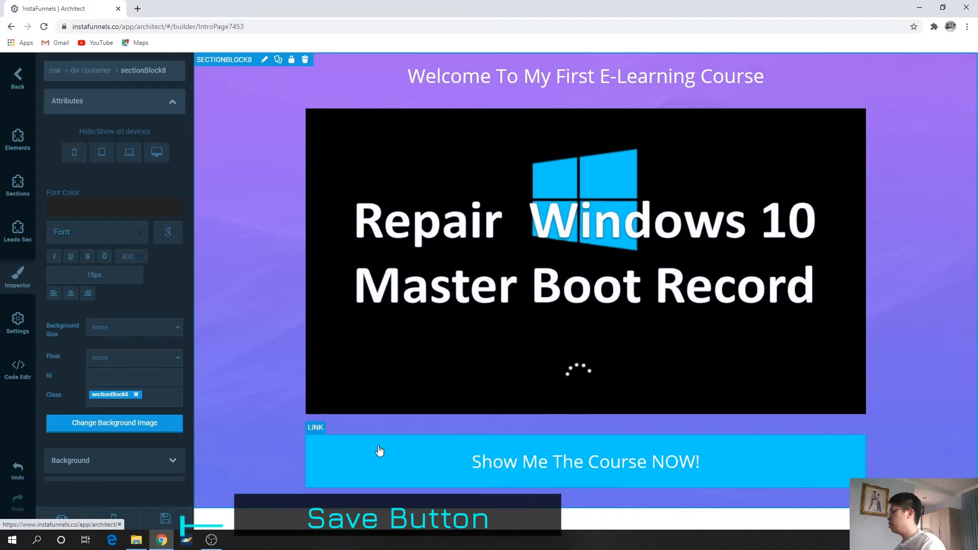
left_click(166, 518)
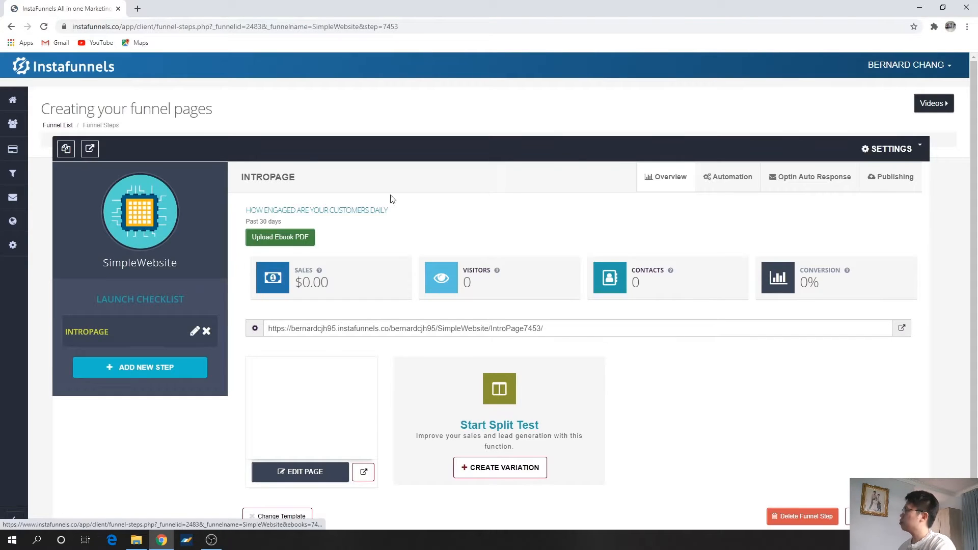
left_click(909, 176)
left_click(512, 187)
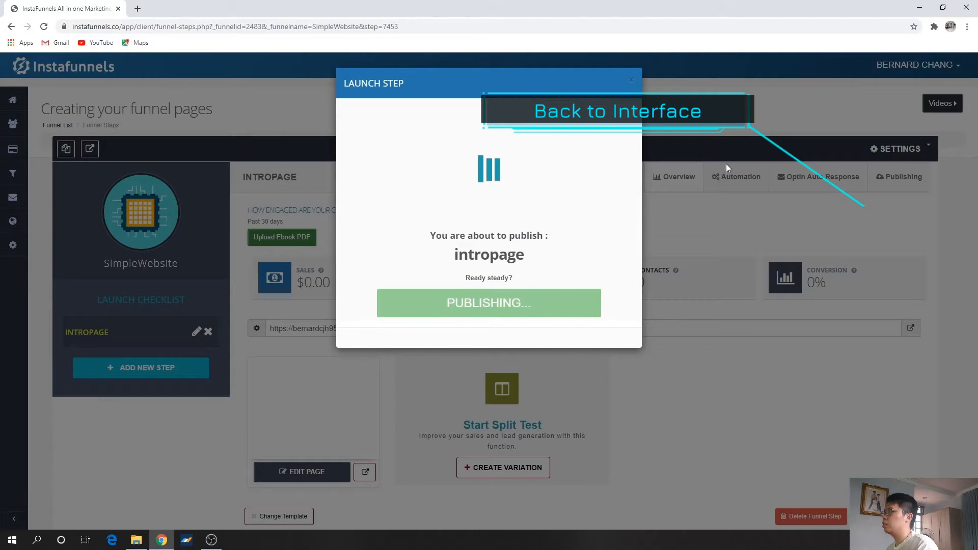
Add a new funnel step named Chapter1Page and start it from the Blank Template
scroll(417, 227, "down", 2)
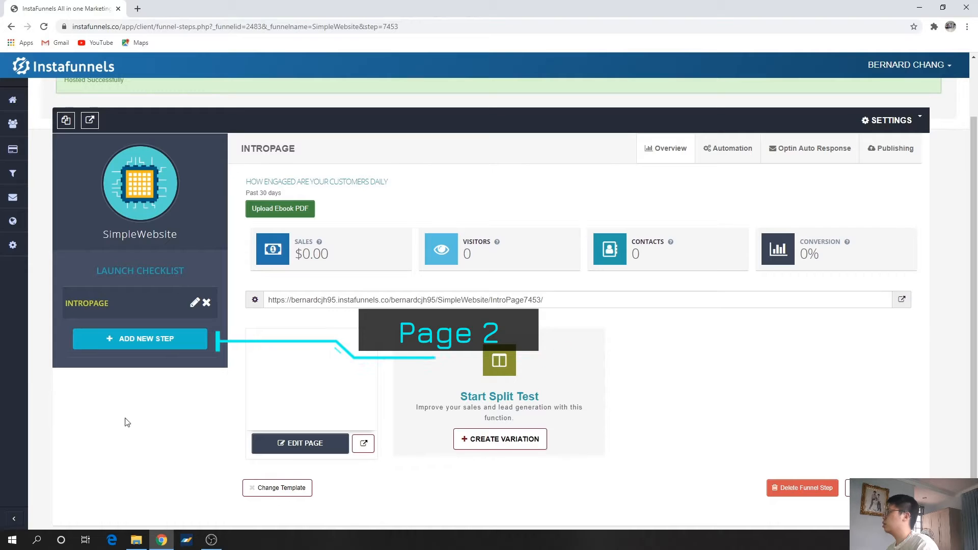
left_click(158, 346)
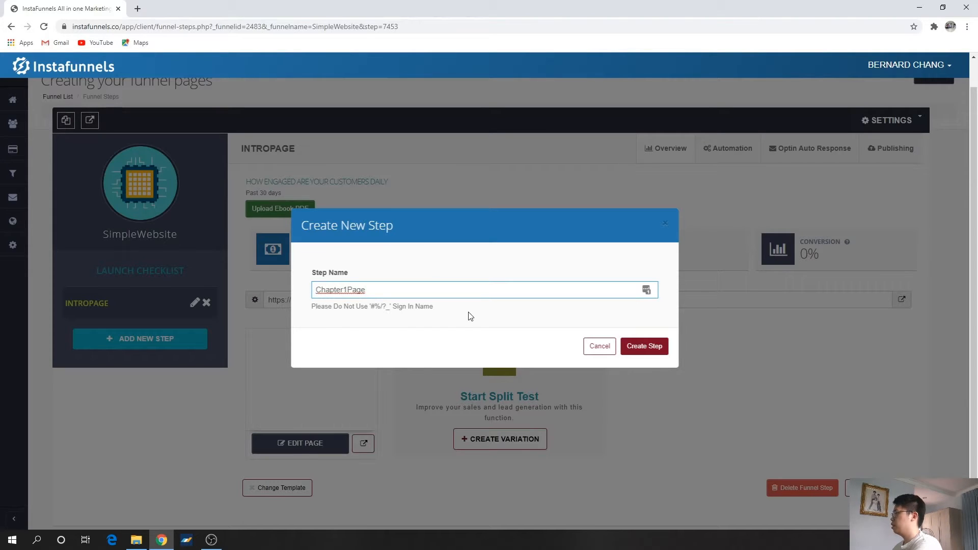
left_click(652, 346)
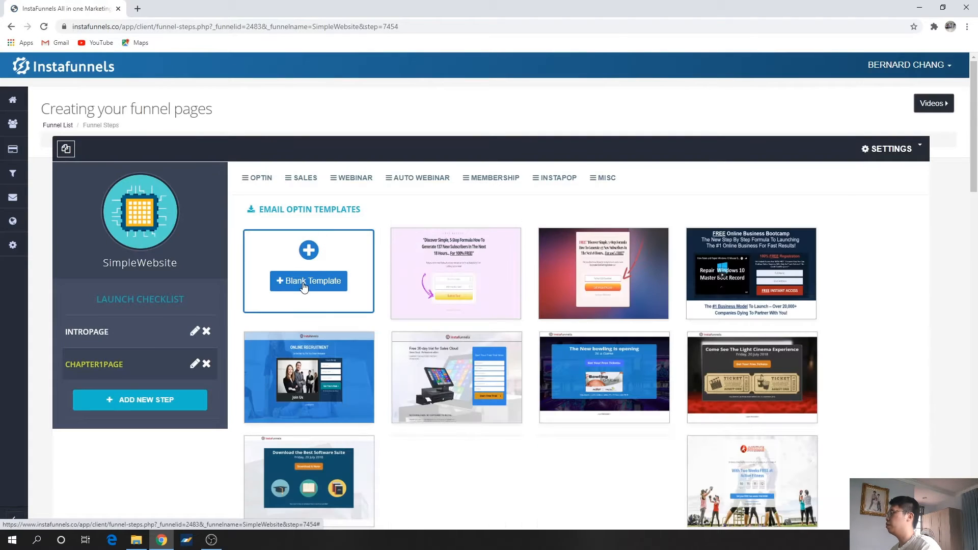
left_click(304, 288)
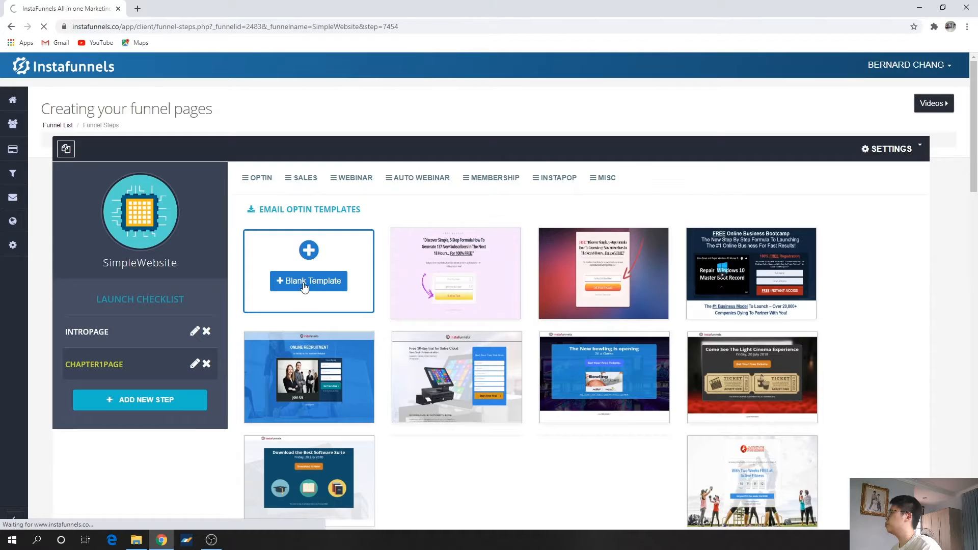
Open Chapter1Page in the page editor and select its empty body
scroll(305, 367, "down", 2)
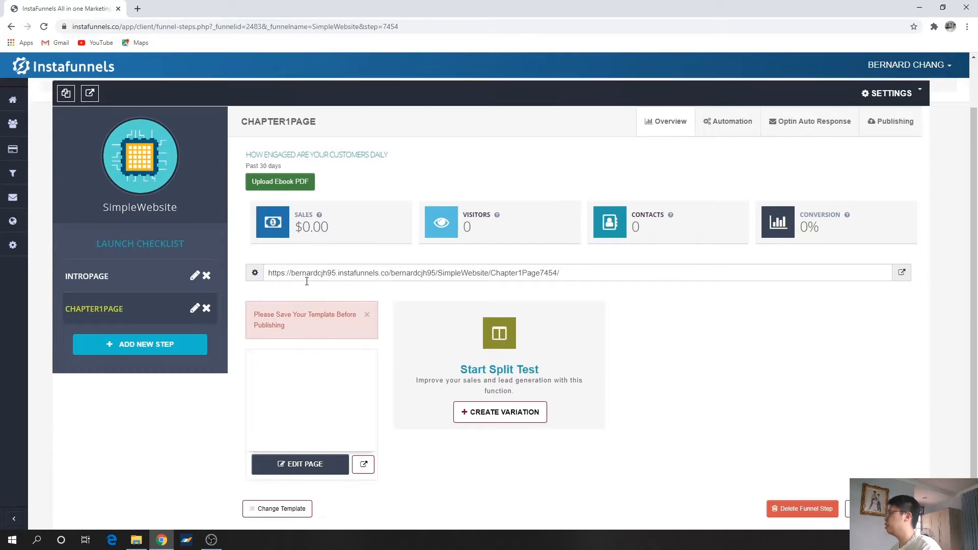
left_click(297, 451)
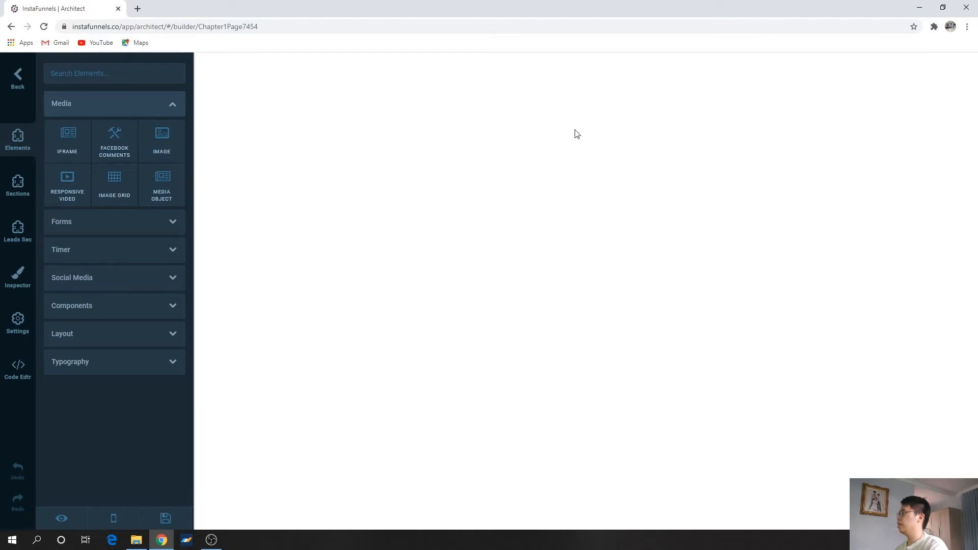
left_click(437, 117)
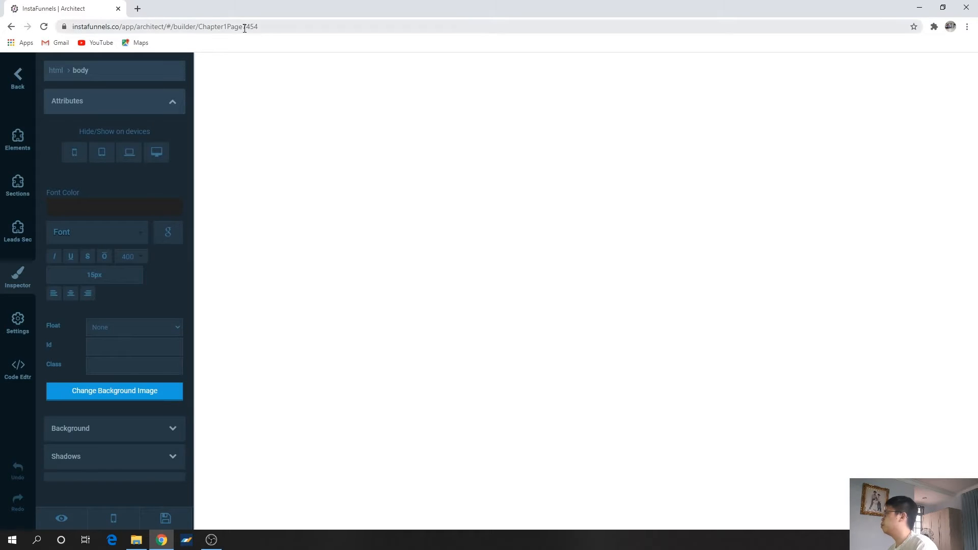
Open the unsplash.com website in a new browser tab
left_click(138, 8)
type("unsl")
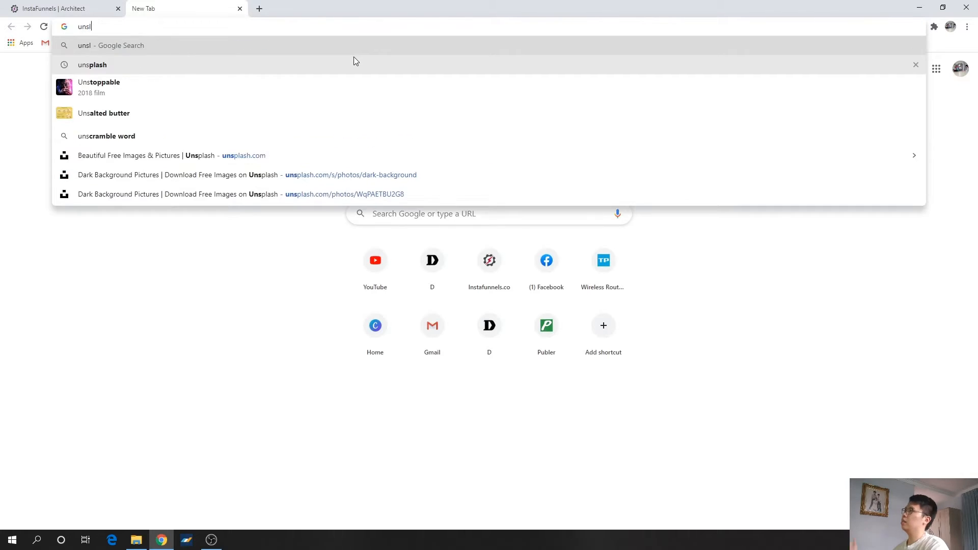
key("BackSpace")
key("Down")
key("Down")
key("Down")
key("Down")
key("Down")
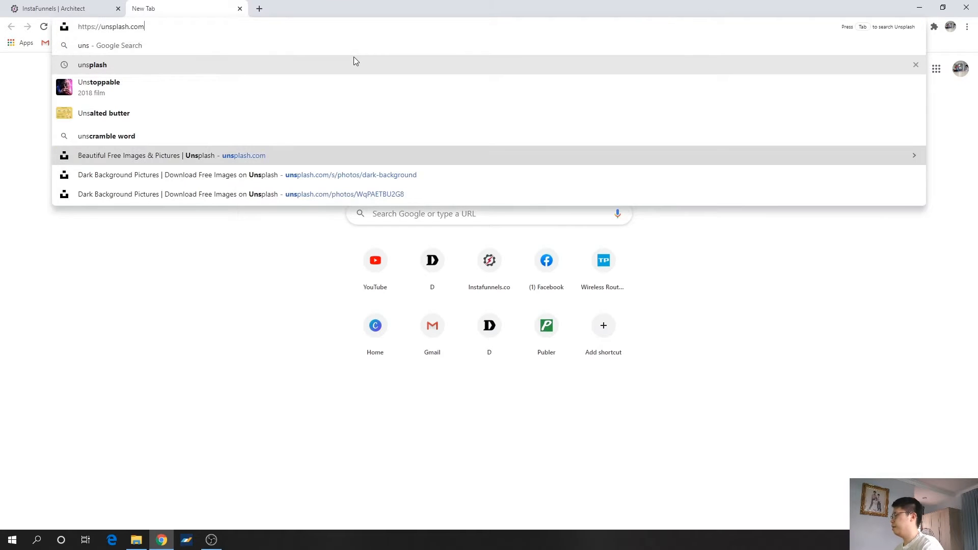
key("Down")
key("Up")
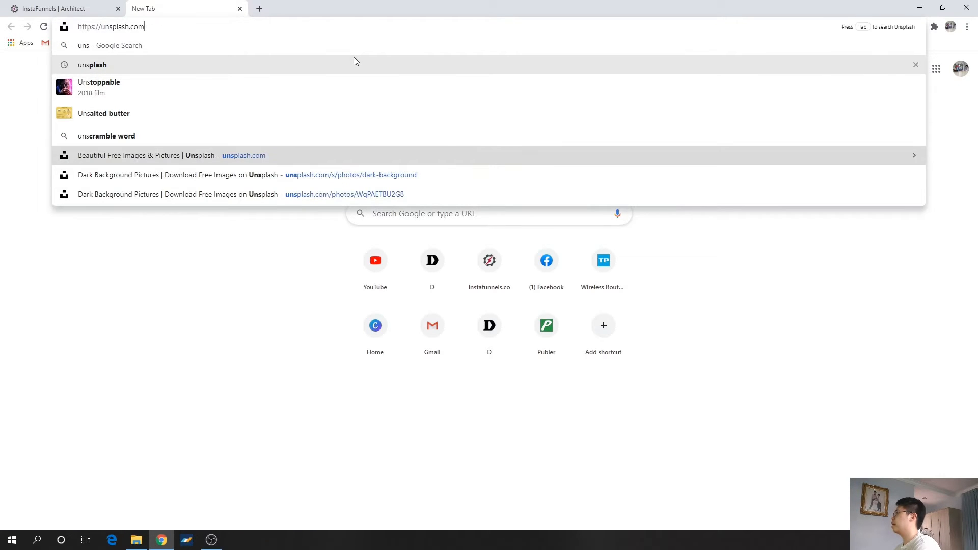
key("Return")
Search Unsplash for "dark background" and open the dark blue crumpled paper photo
left_click(341, 271)
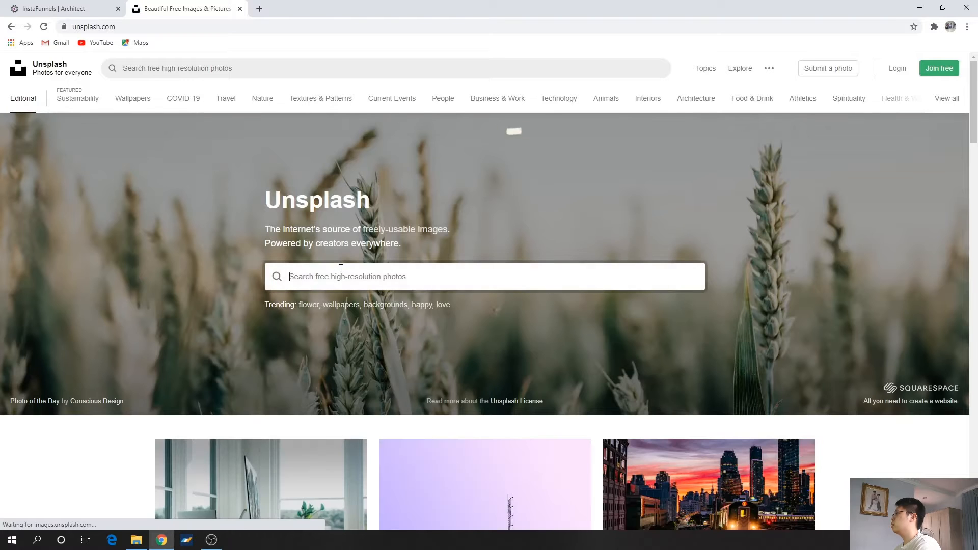
type("dark bac")
type("ground")
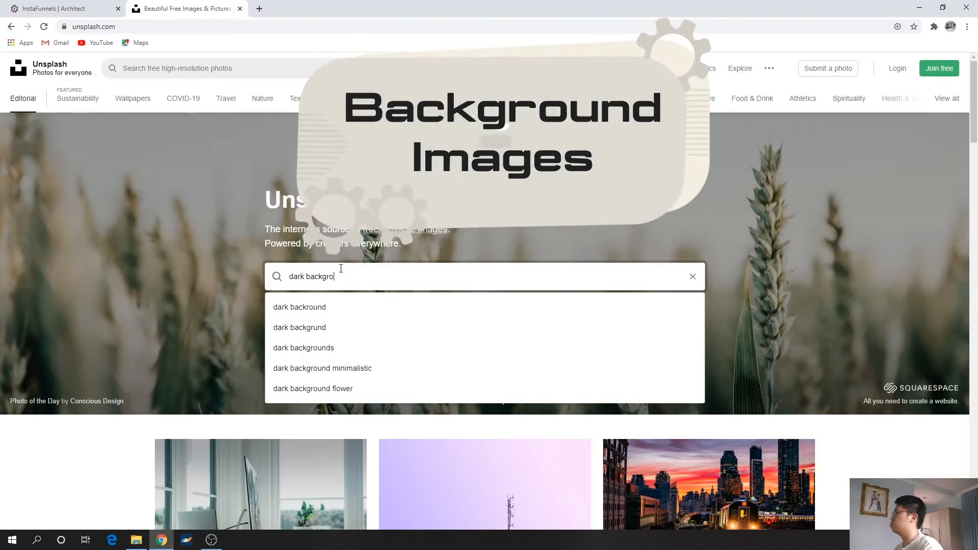
key("Return")
scroll(342, 234, "down", 20)
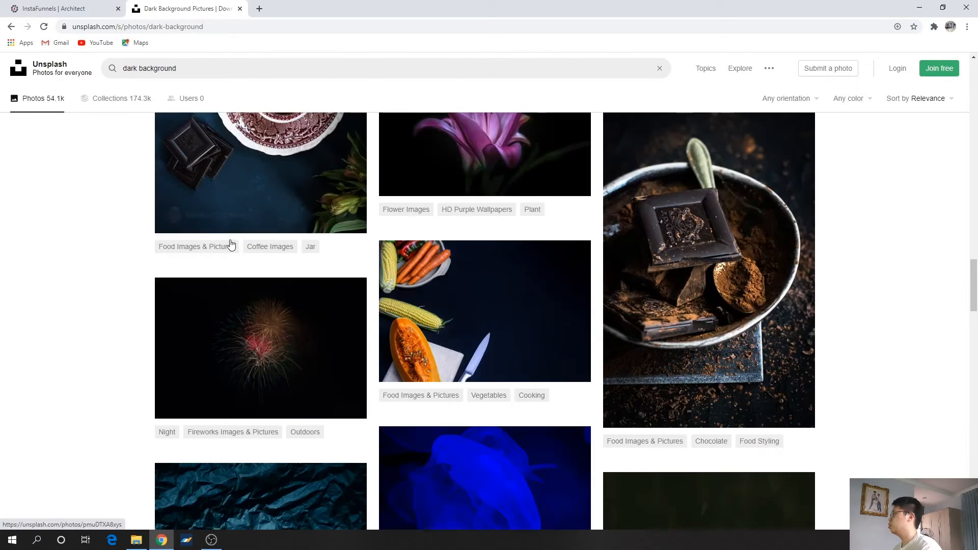
scroll(447, 258, "down", 8)
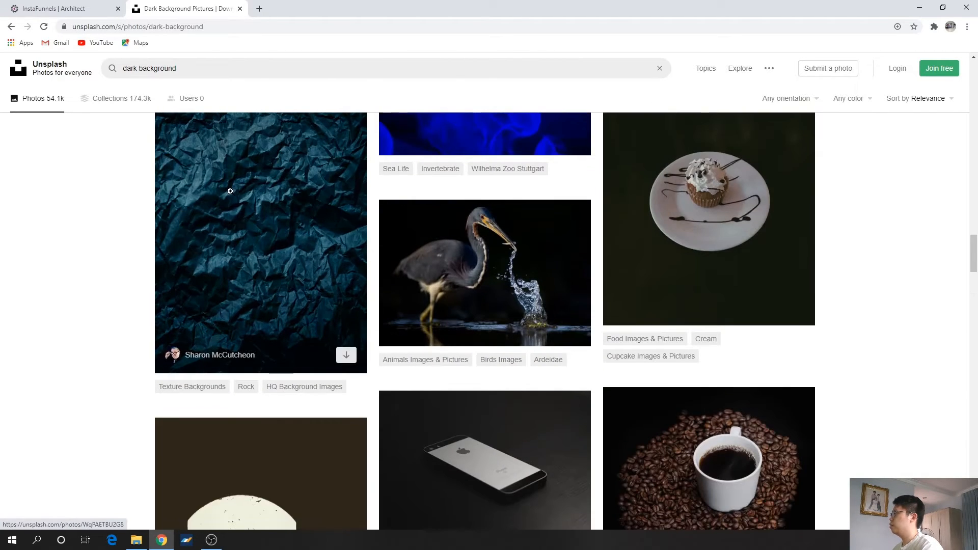
left_click(199, 205)
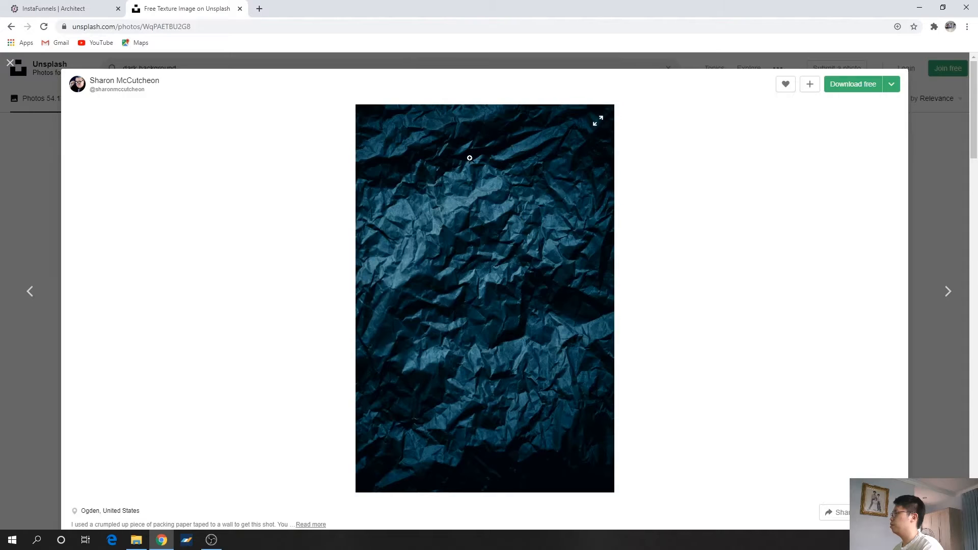
Open the crumpled paper image in its own browser tab and copy its image URL
right_click(538, 221)
left_click(611, 227)
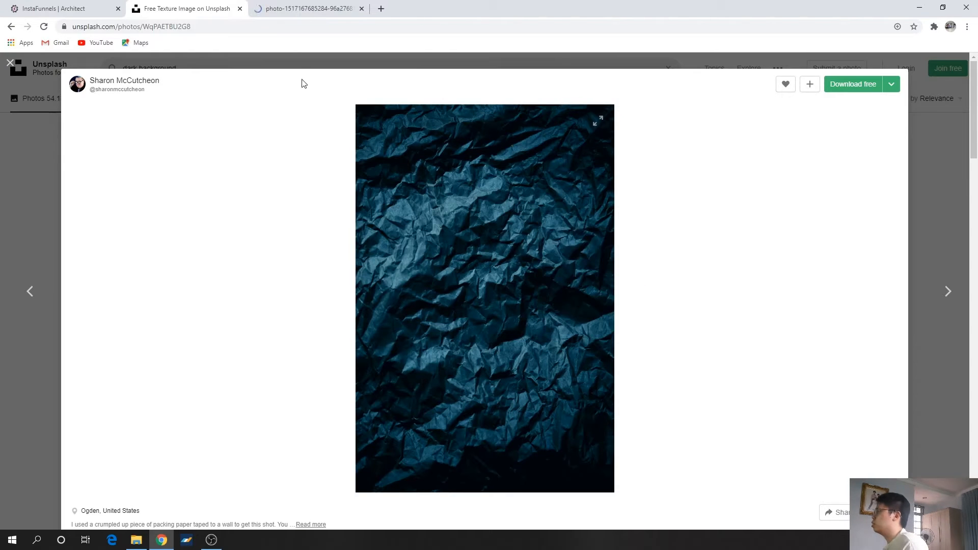
left_click(305, 9)
left_click(331, 28)
key("ctrl+c")
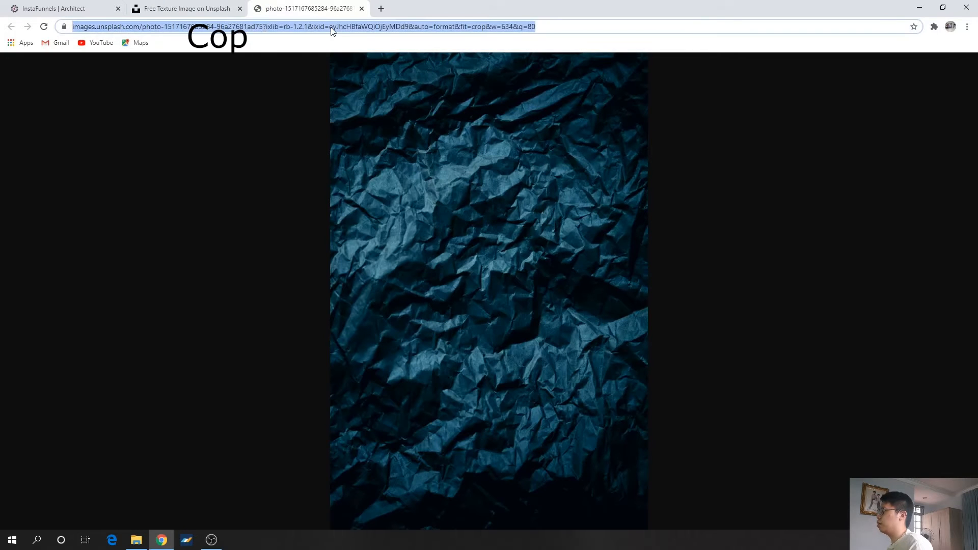
Return to the InstaFunnels editor and set the page body's background image from the copied image URL
left_click(55, 6)
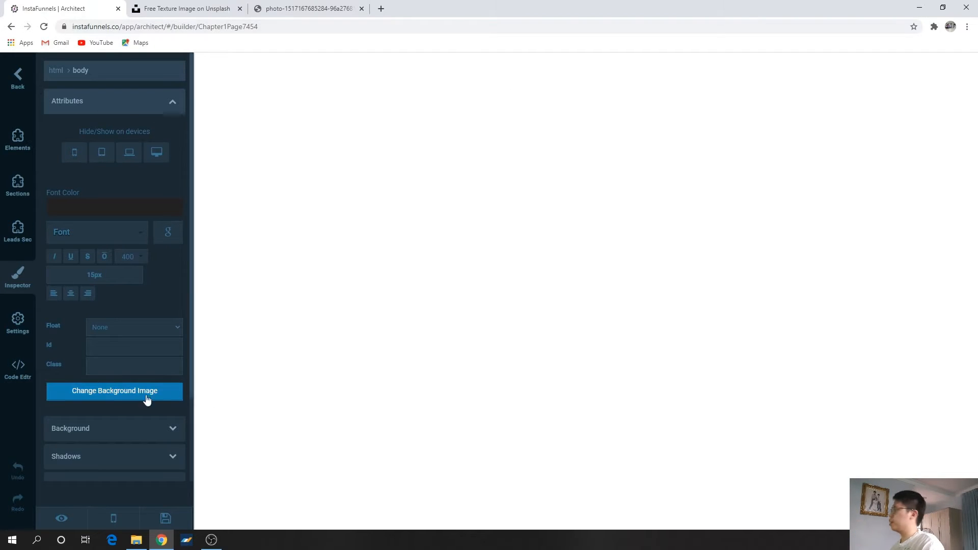
left_click(85, 393)
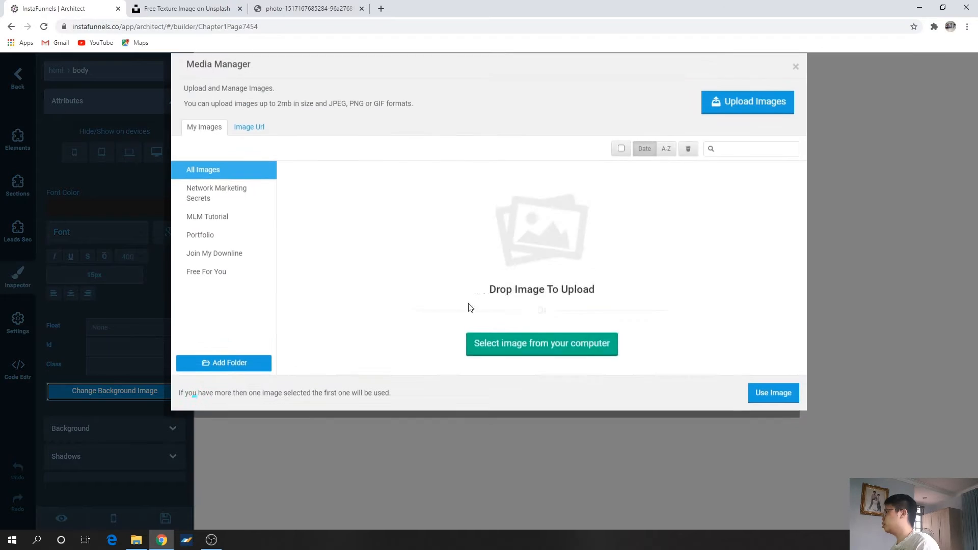
left_click(248, 143)
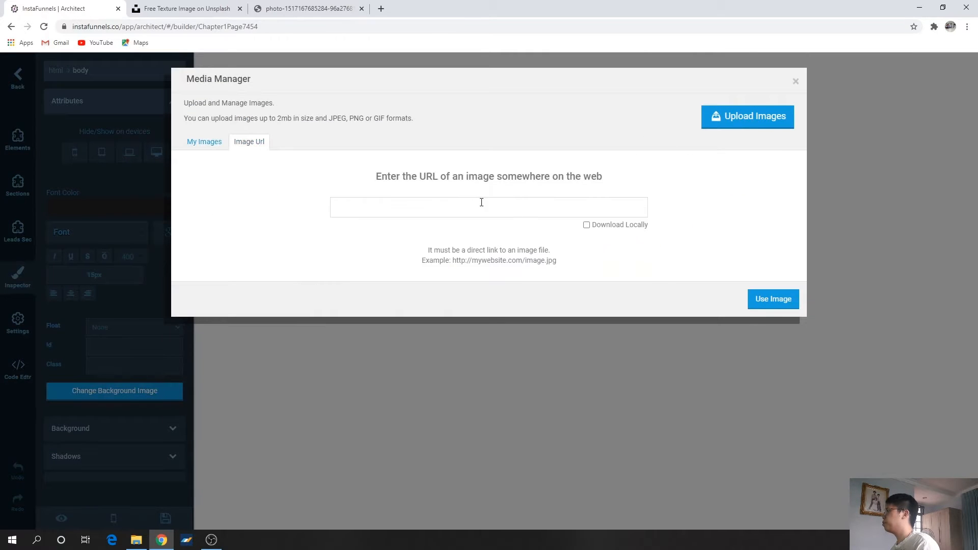
key("ctrl+v")
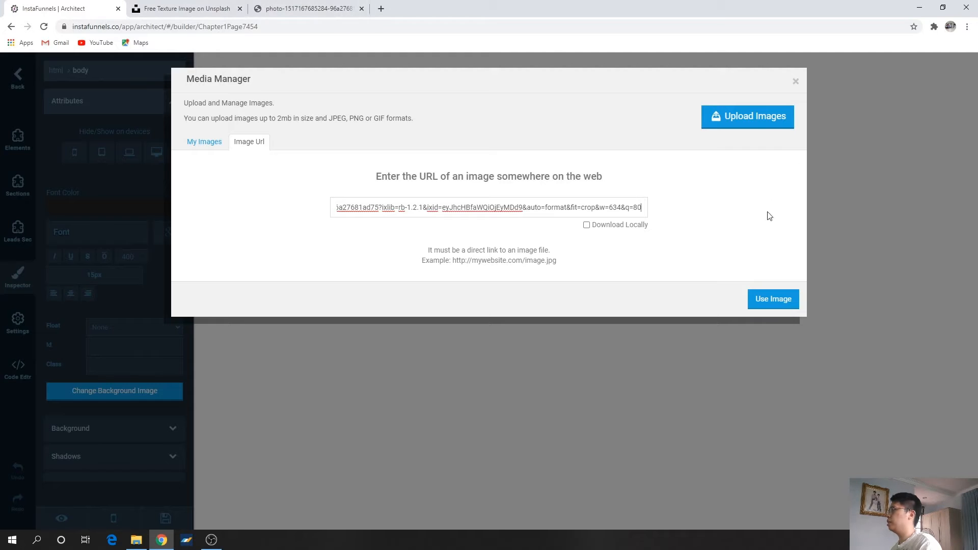
left_click(776, 300)
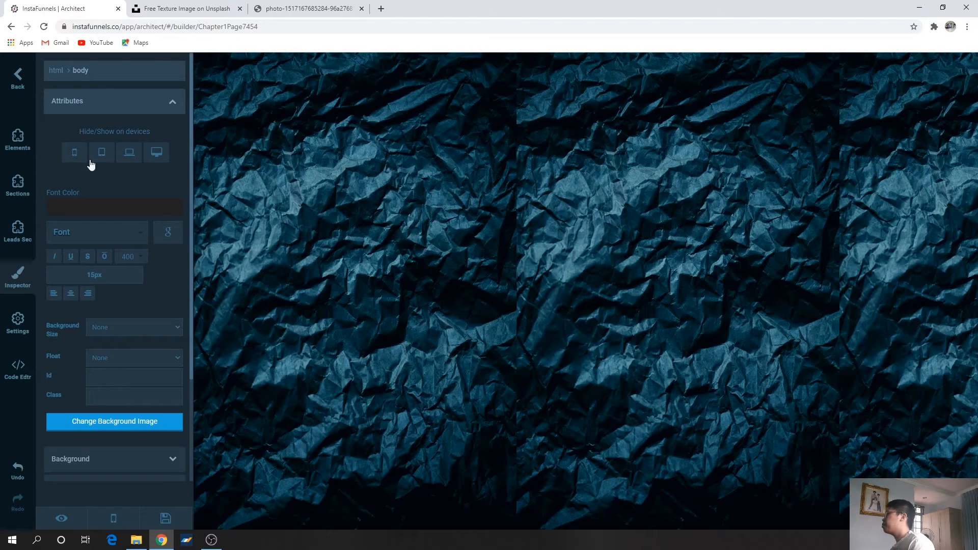
Add a container at the top of the Chapter1Page and place a heading element inside it
left_click(17, 140)
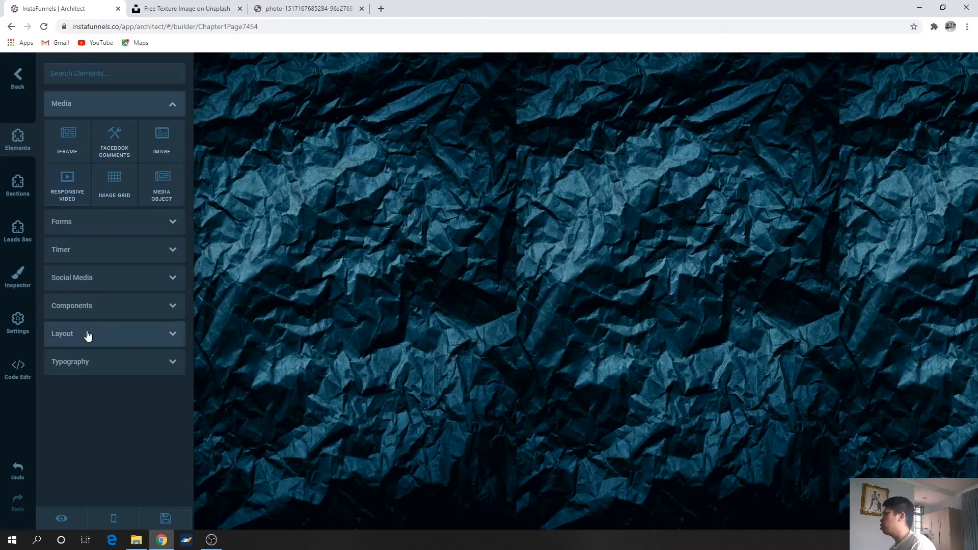
left_click(104, 334)
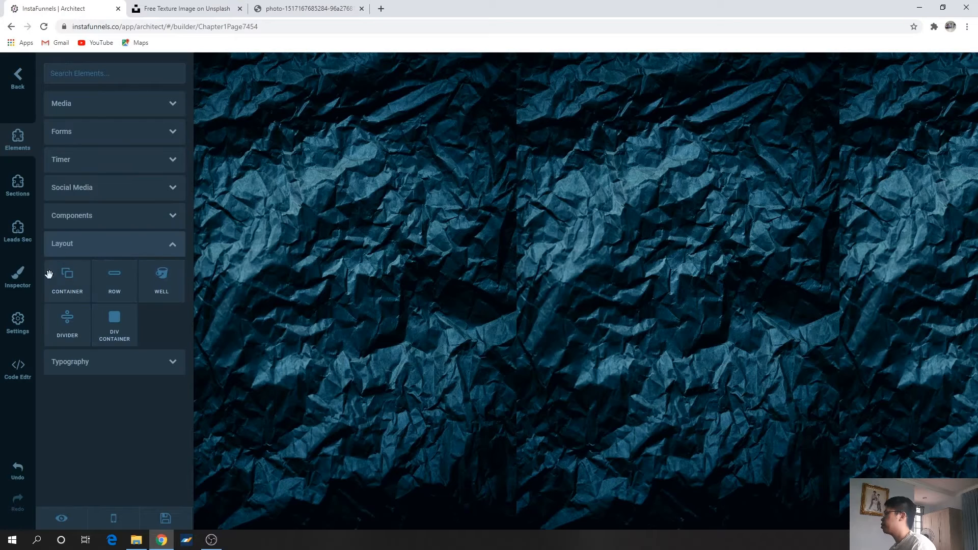
left_click_drag(53, 288, 505, 207)
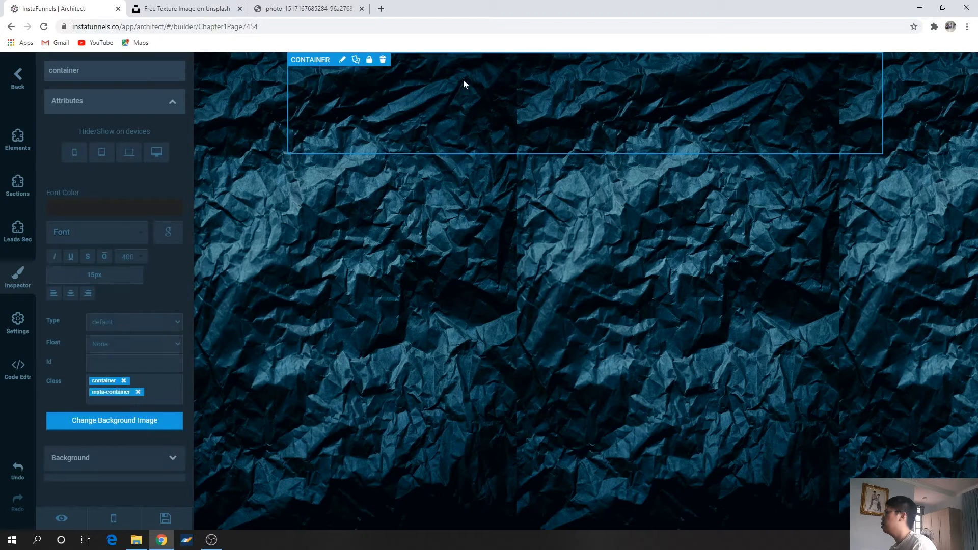
left_click(26, 148)
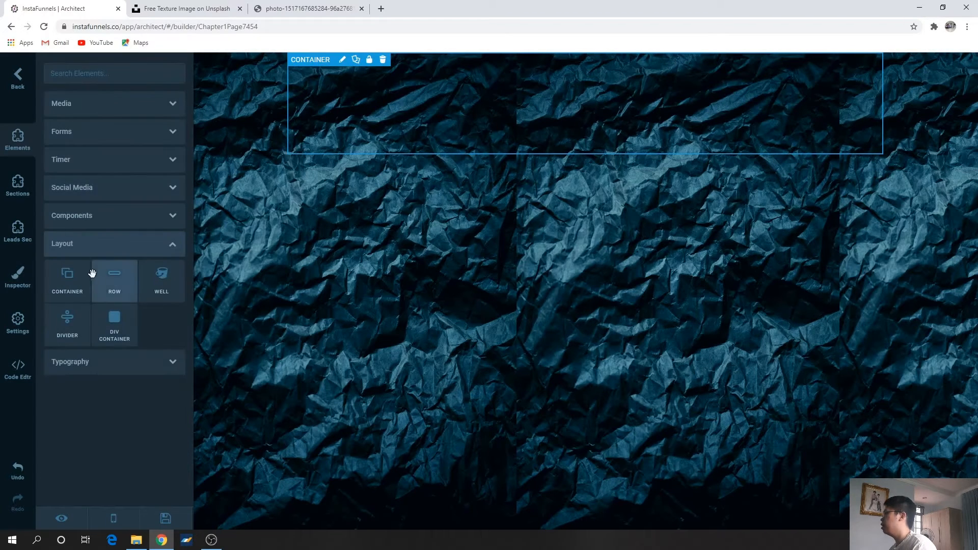
left_click_drag(163, 403, 539, 105)
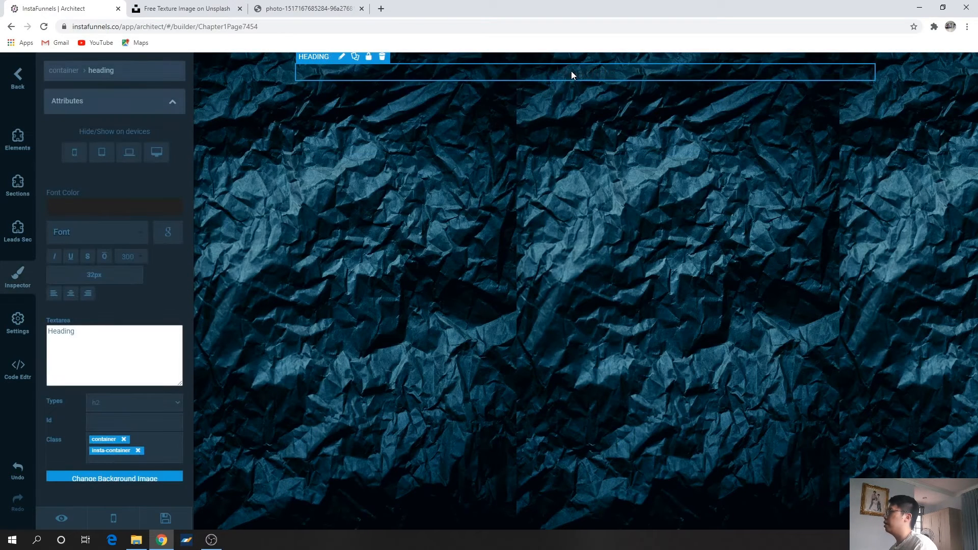
Replace the heading's text with "E-Learning Course Interface"
left_click(570, 72)
left_click_drag(617, 73, 555, 73)
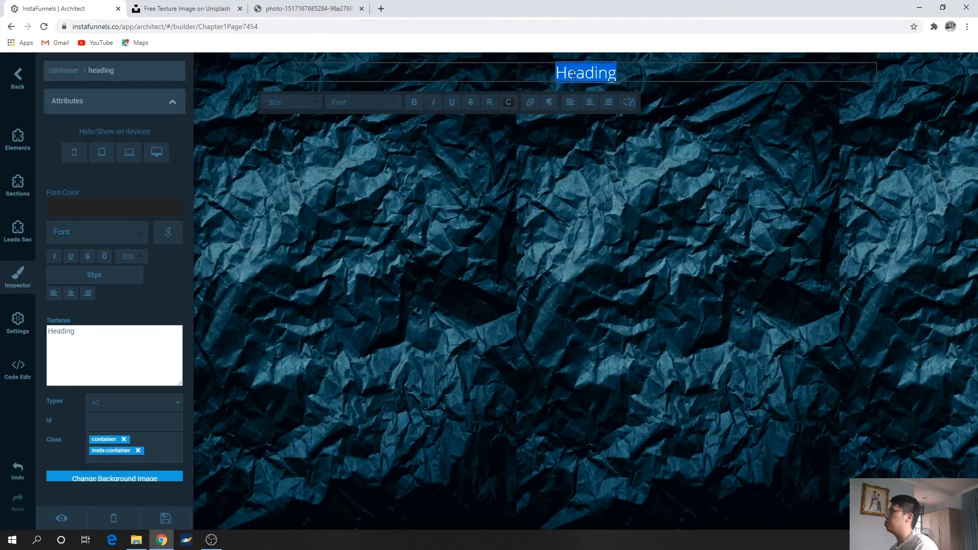
left_click_drag(91, 336, 1, 341)
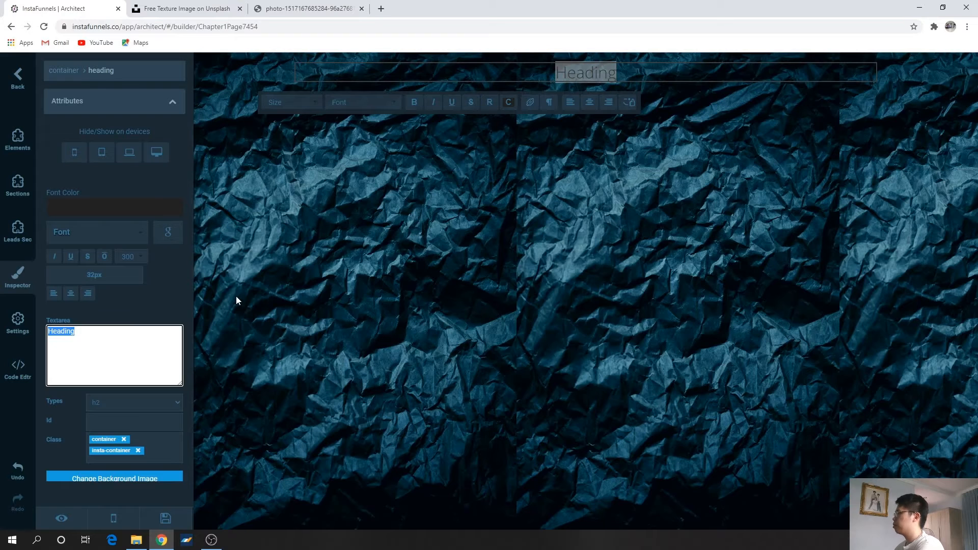
type("E-Le")
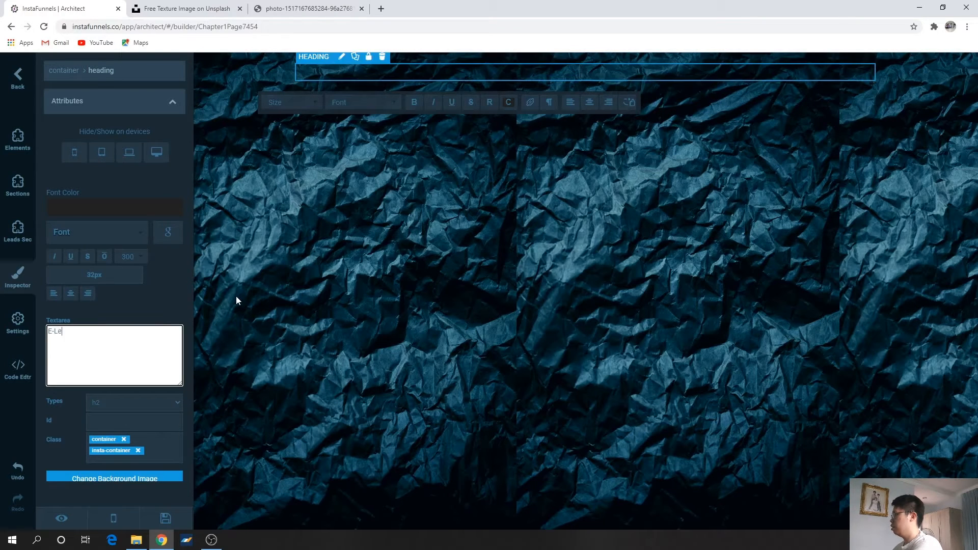
type("arning Course Interface")
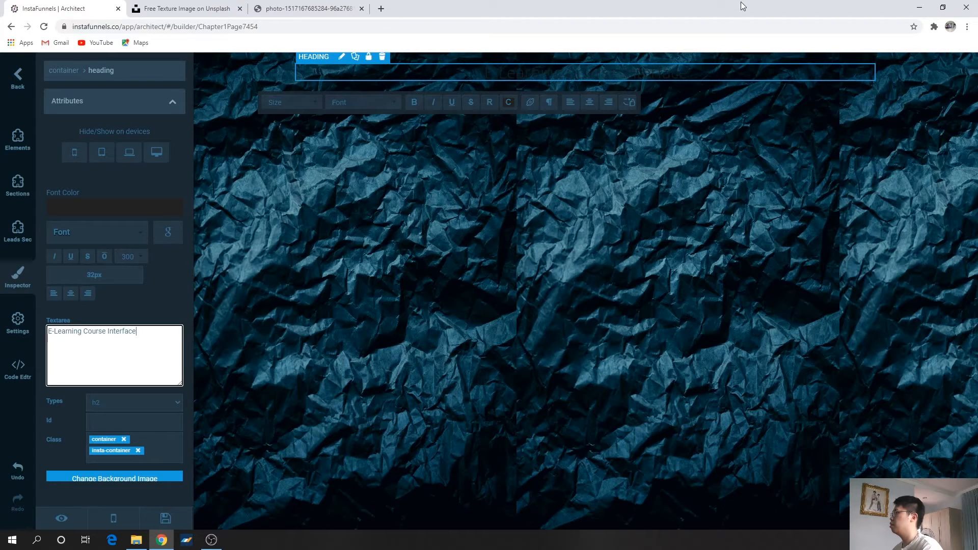
Set the "E-Learning Course Interface" heading's text colour to white and make it bold
triple_click(666, 72)
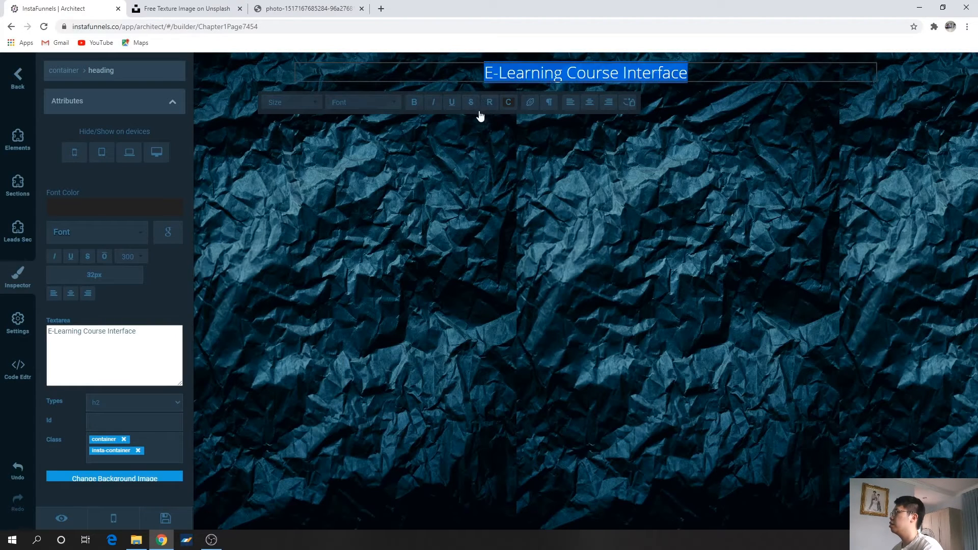
left_click(509, 104)
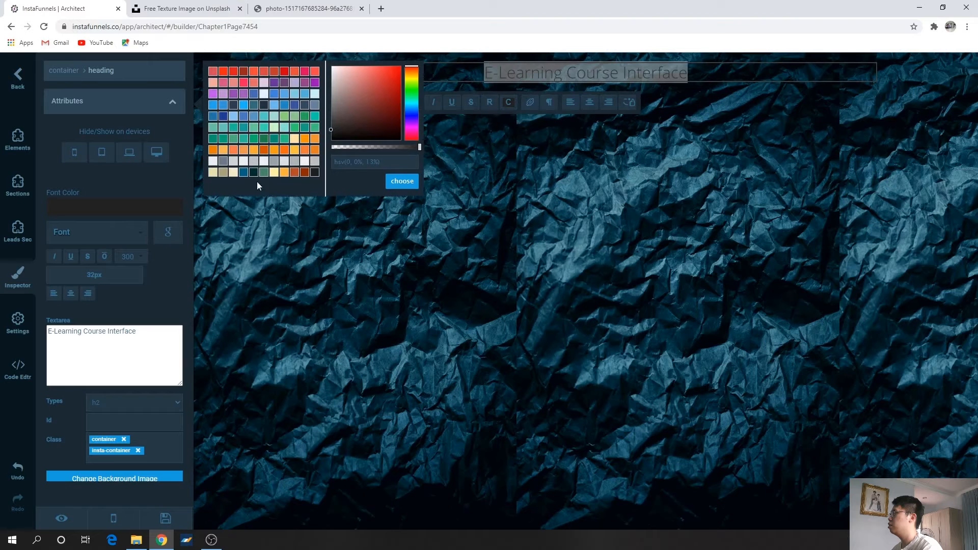
left_click(213, 161)
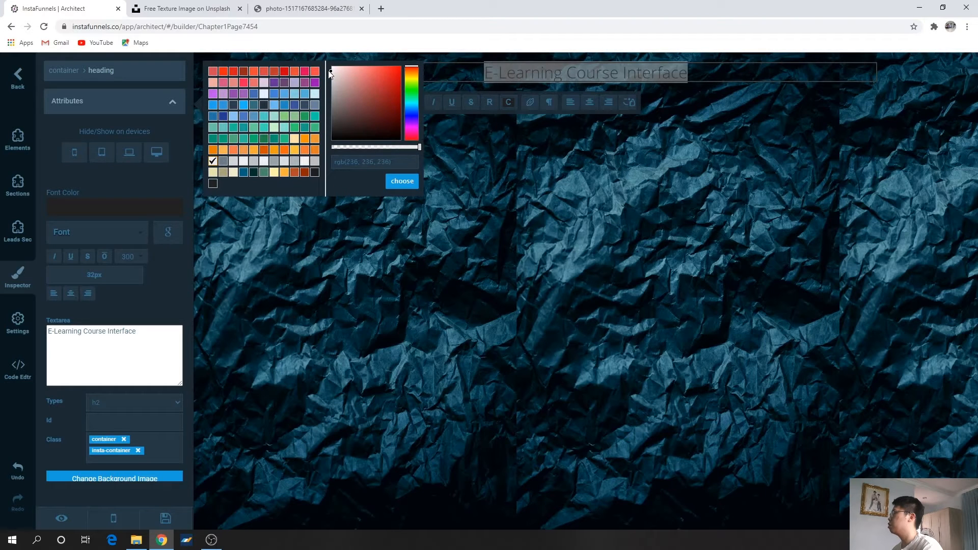
left_click(393, 185)
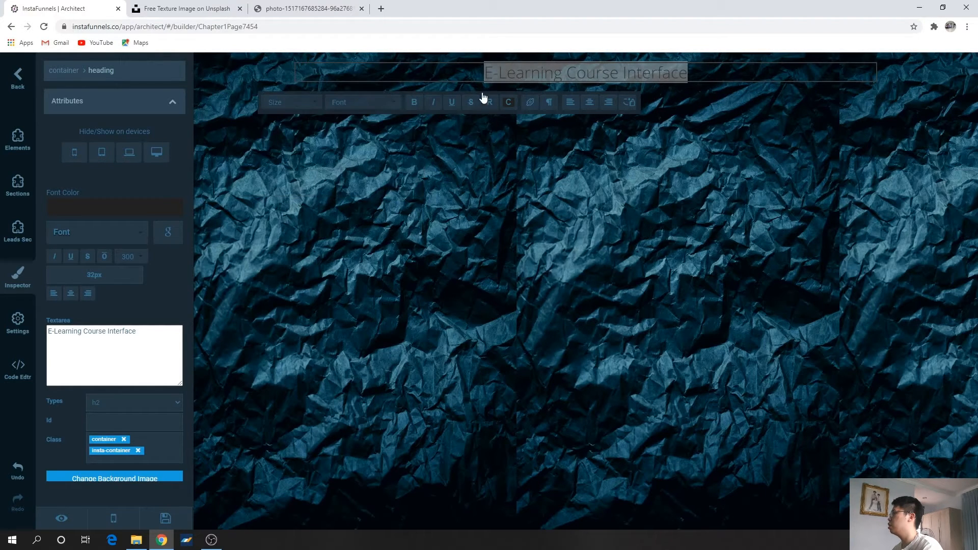
left_click(415, 102)
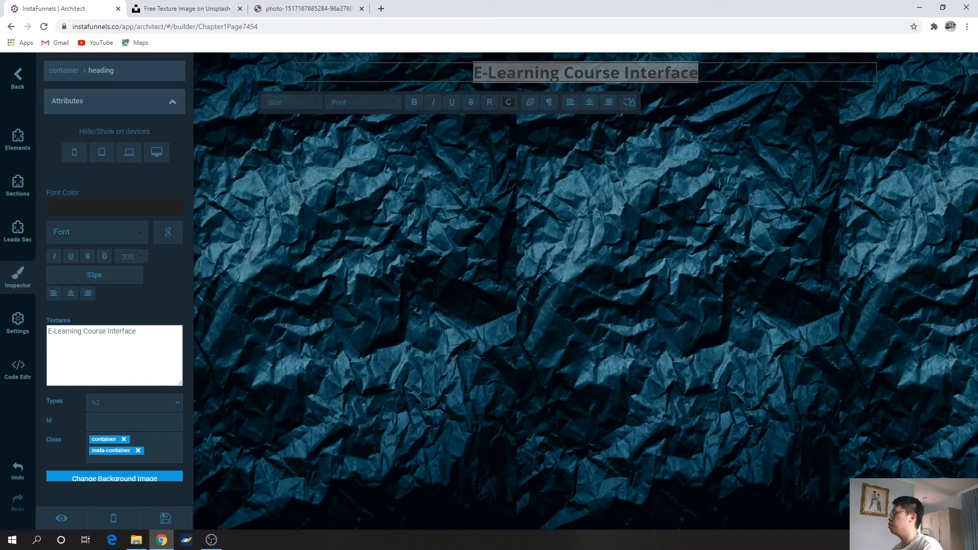
key("Right")
left_click(753, 133)
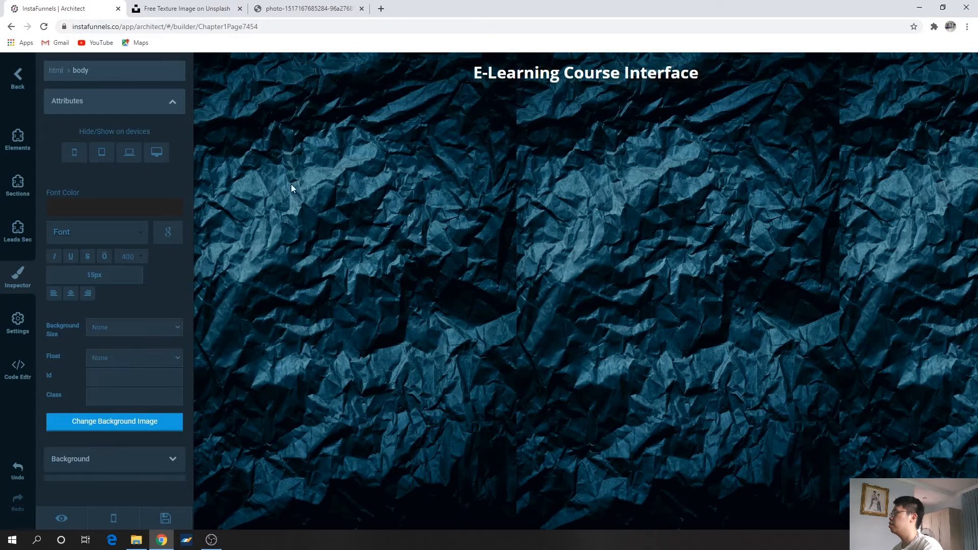
Add a divider line directly below the course heading
left_click(17, 138)
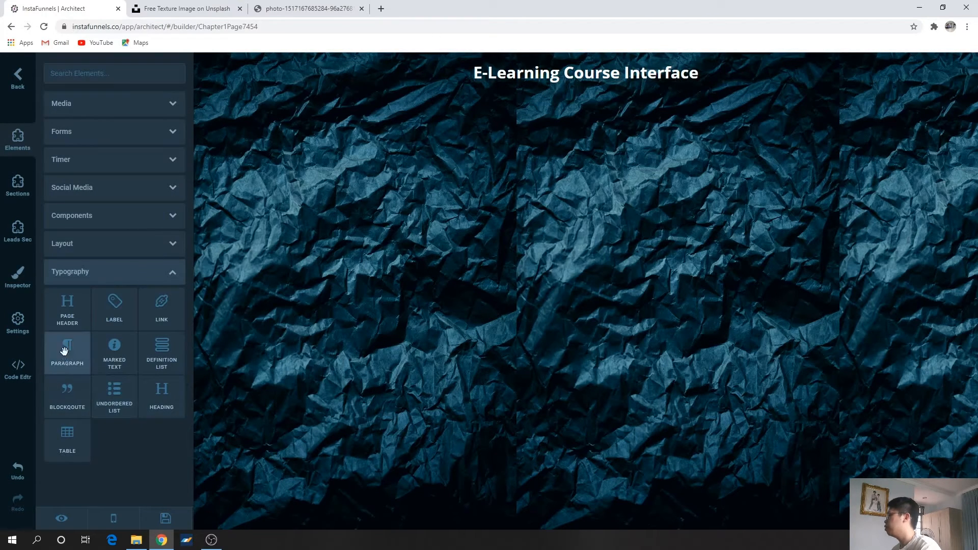
left_click(125, 248)
left_click_drag(60, 328, 543, 112)
left_click(439, 159)
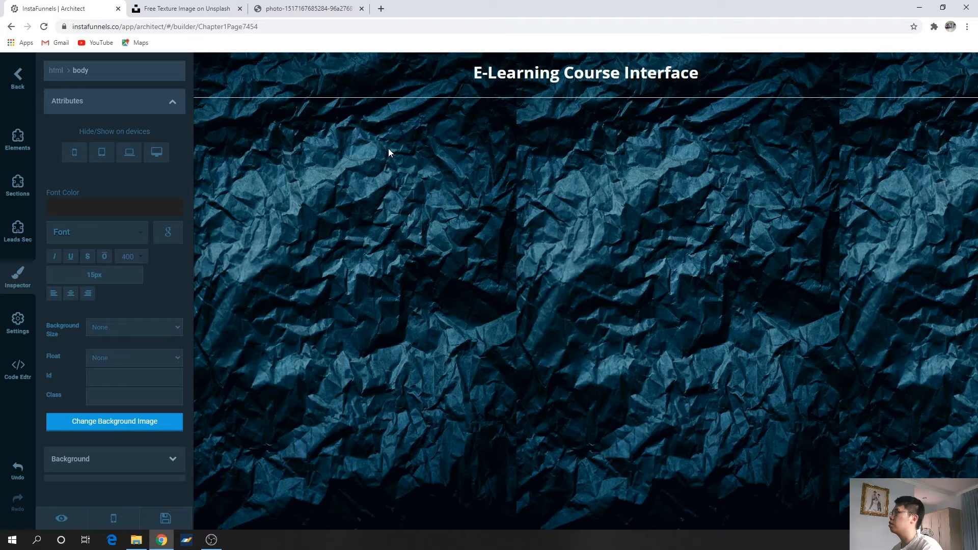
Insert a full-width two-column grid section below the divider, with a narrow left column and a wide right column
left_click(18, 140)
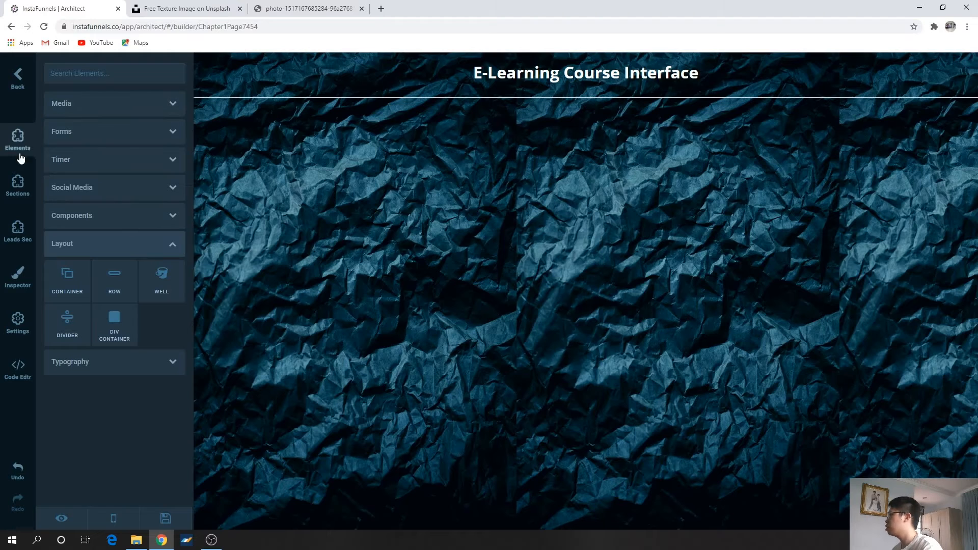
left_click(26, 194)
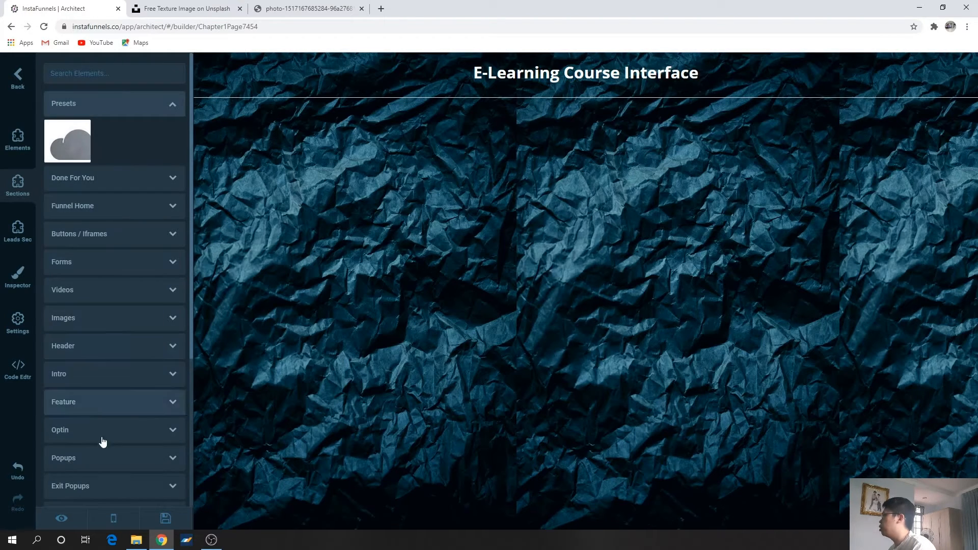
scroll(84, 453, "down", 3)
scroll(118, 415, "down", 2)
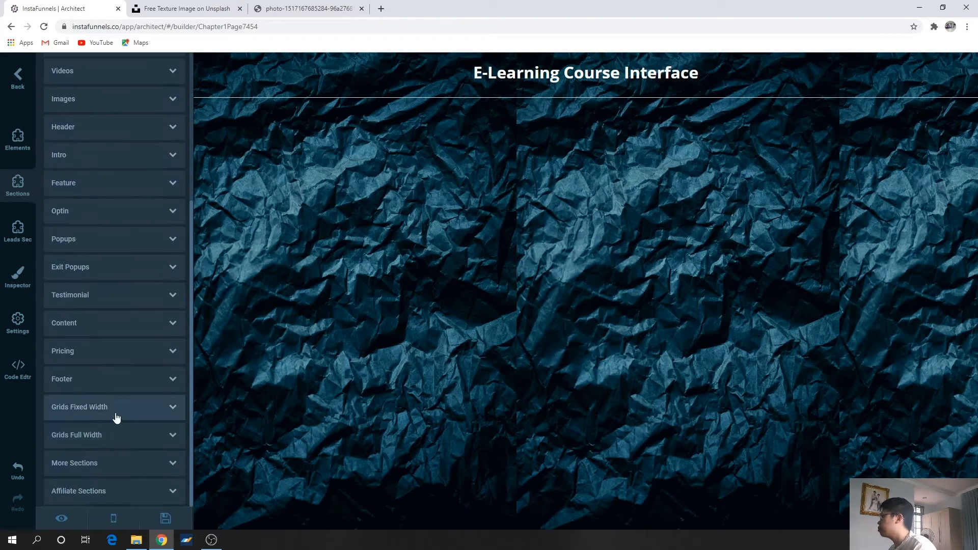
left_click(123, 449)
scroll(70, 307, "down", 4)
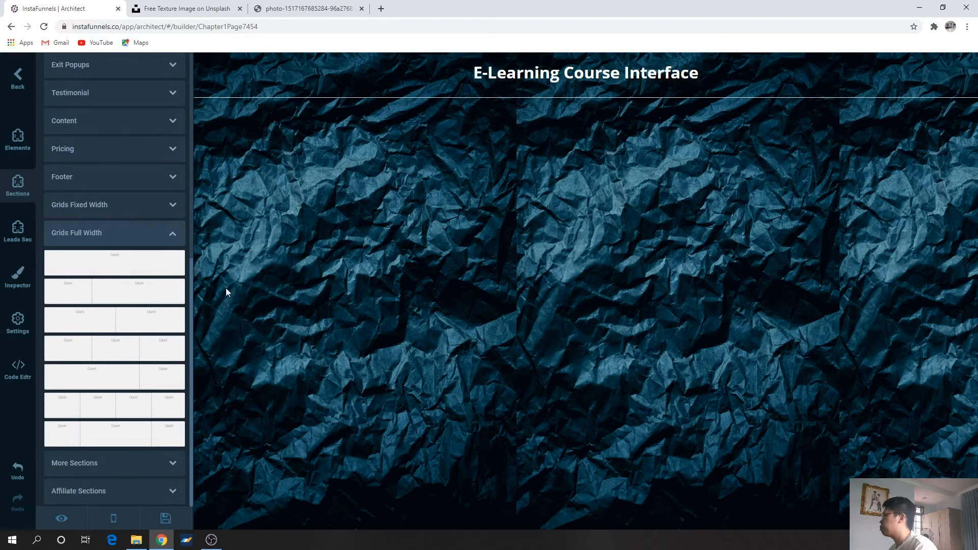
left_click_drag(118, 295, 399, 204)
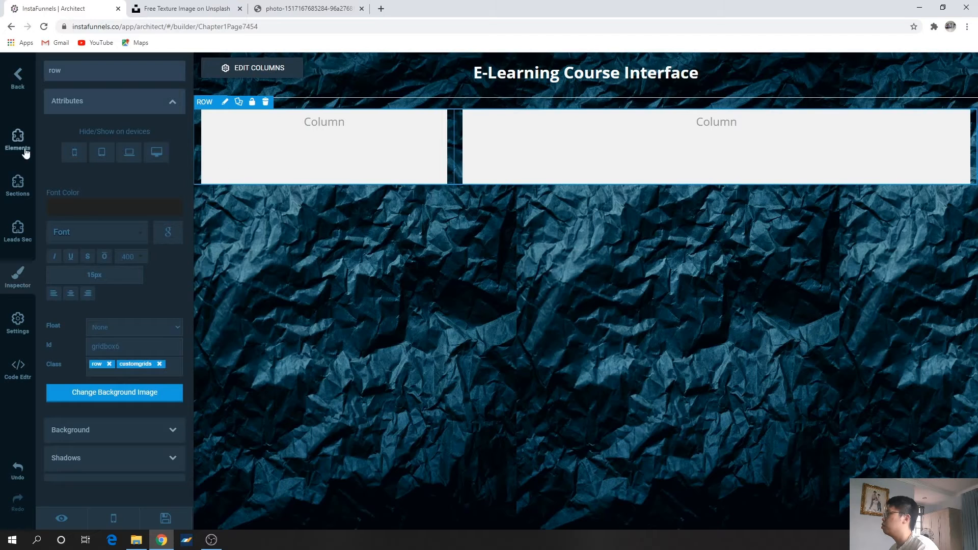
Set the narrow left column's background colour to a bright pinkish purple
left_click(353, 125)
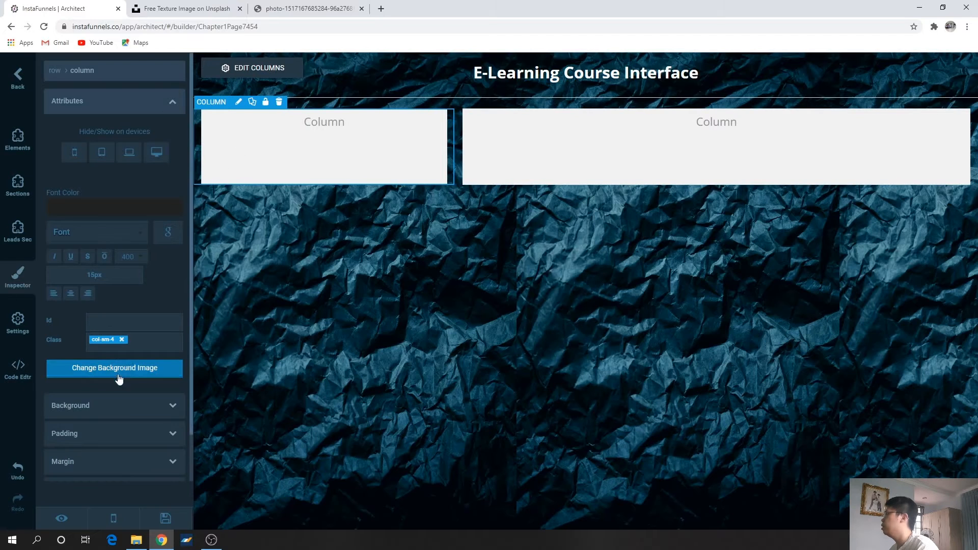
left_click(75, 407)
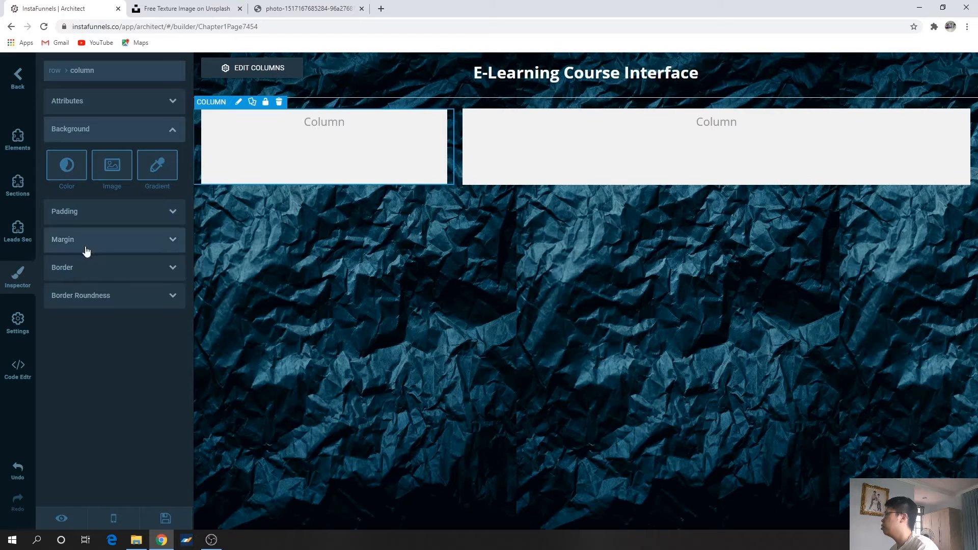
left_click(81, 166)
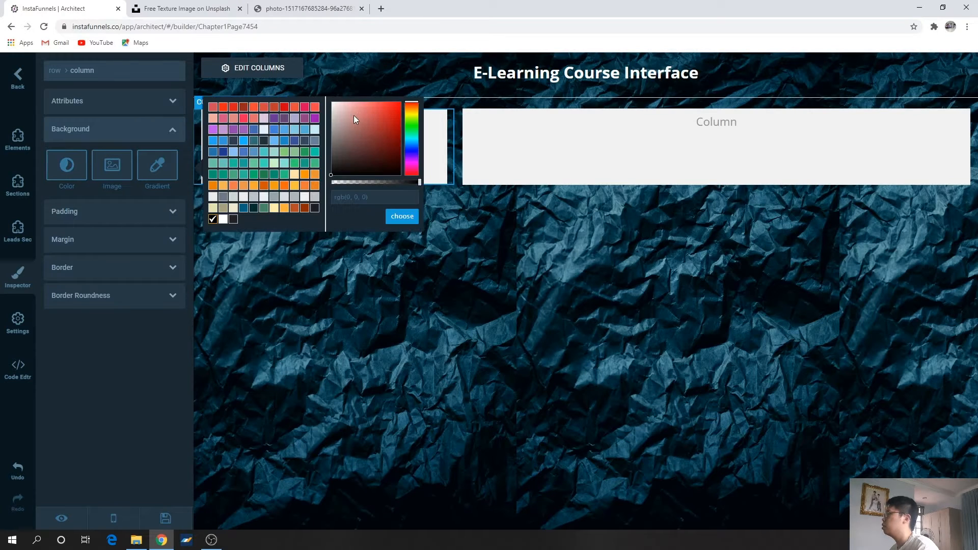
left_click(264, 119)
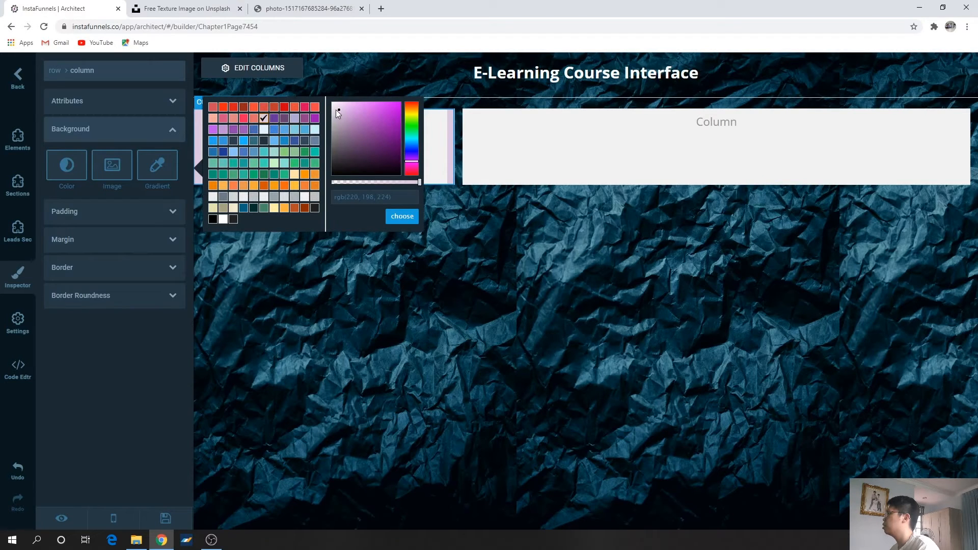
left_click_drag(340, 115, 370, 109)
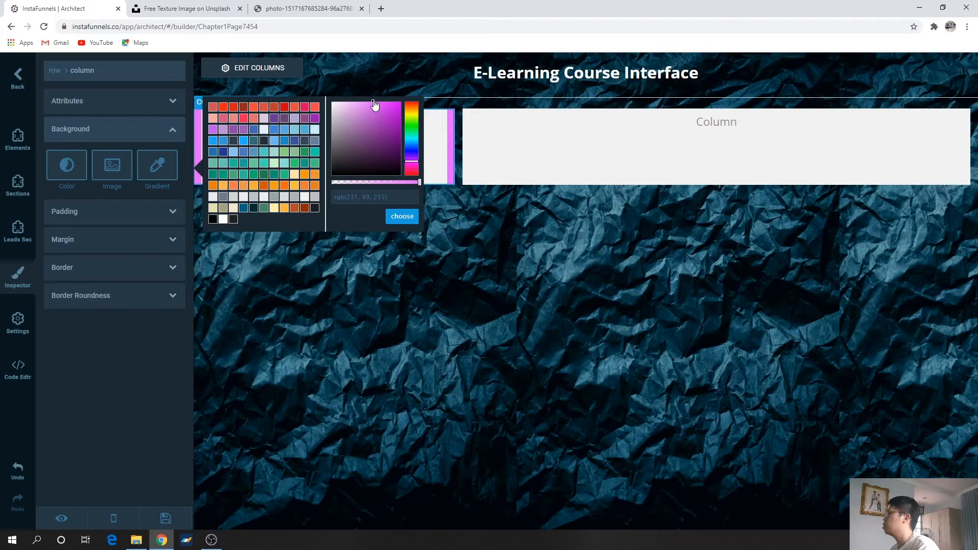
left_click(403, 218)
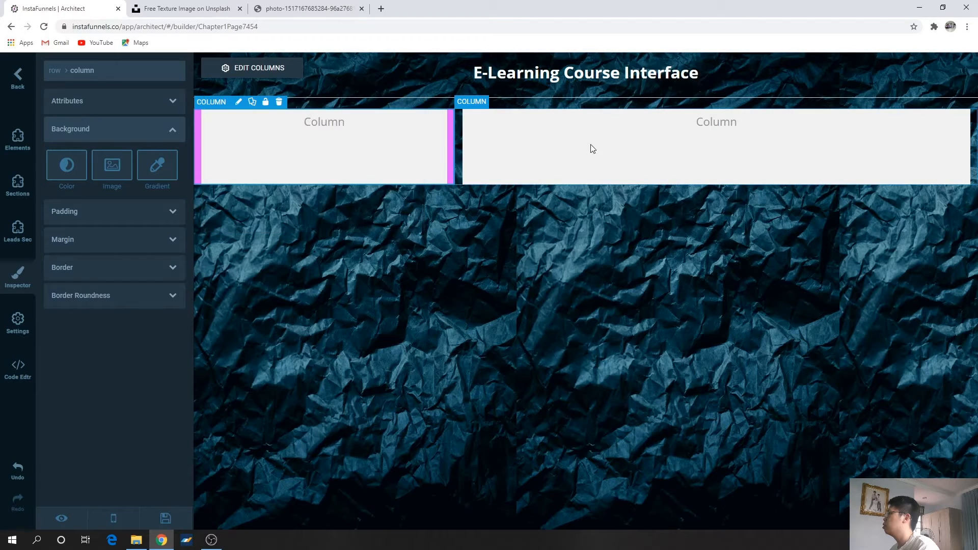
Set the wide right column's background colour to a dark purple
left_click(518, 155)
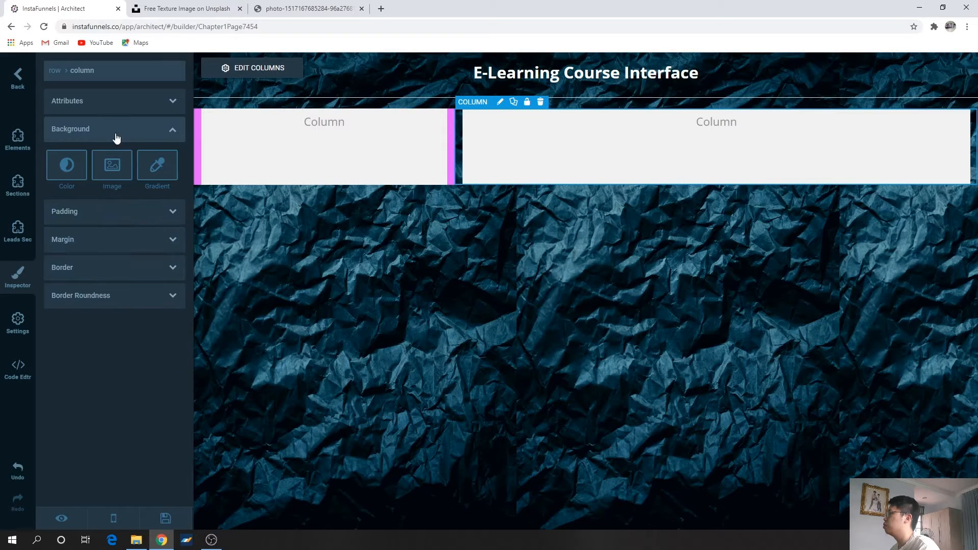
left_click(79, 176)
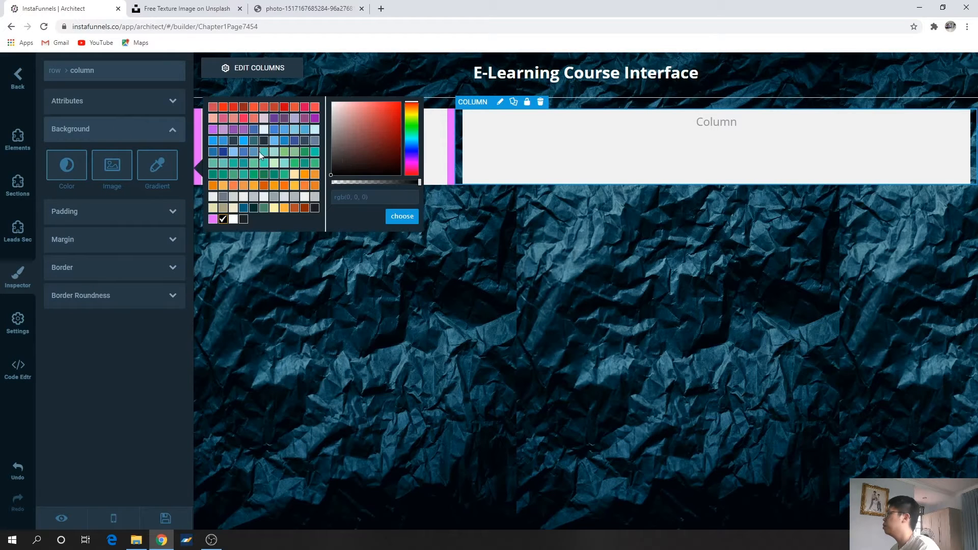
left_click(314, 120)
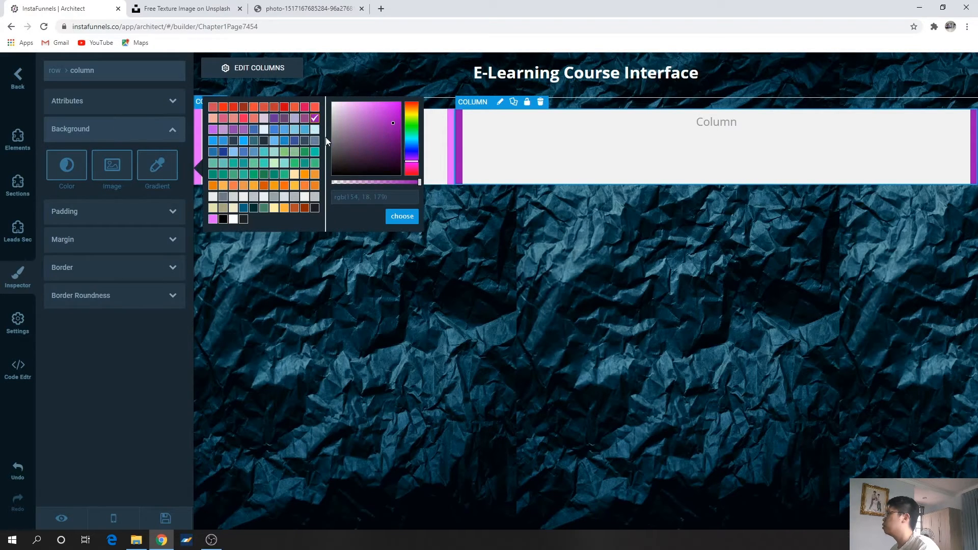
mouse_move(392, 126)
left_mouse_down()
mouse_move(402, 146)
mouse_move(392, 160)
mouse_move(405, 139)
mouse_move(410, 151)
left_mouse_up()
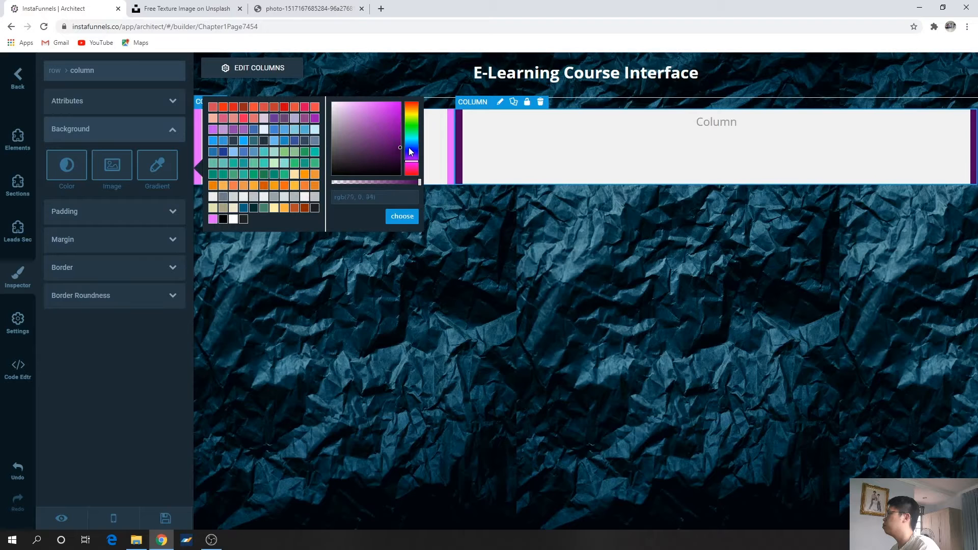
left_click(402, 217)
left_click(402, 215)
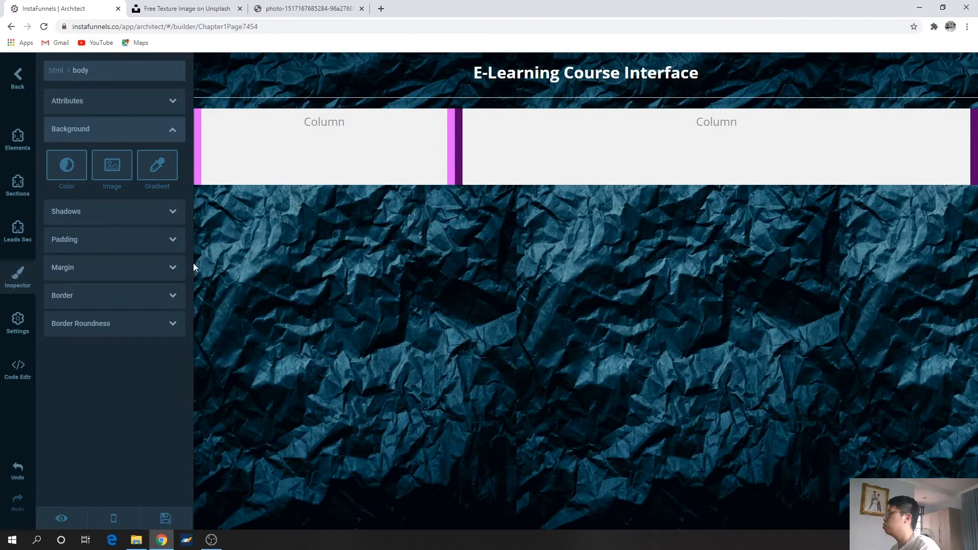
Place a paragraph element in the narrow left column of the grid
left_click(18, 139)
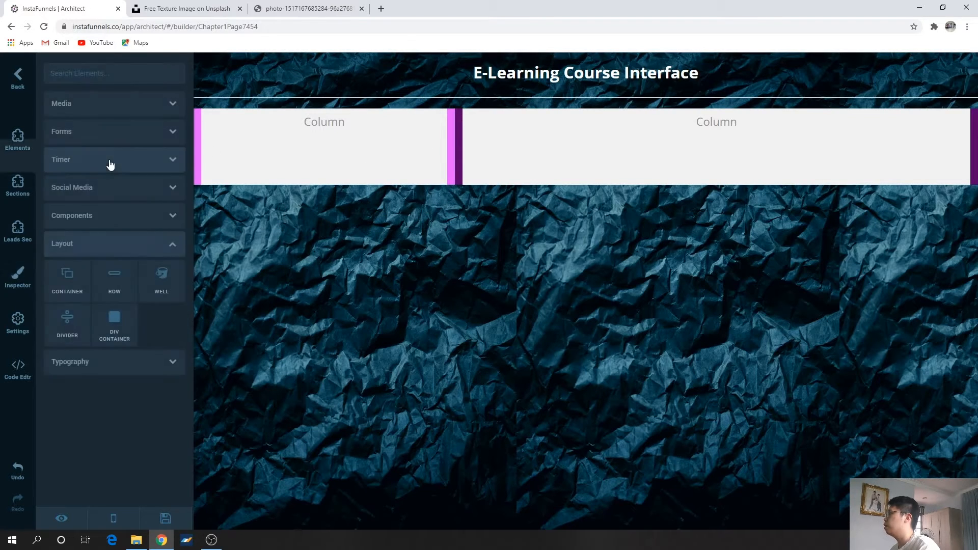
left_click(99, 365)
left_click(147, 248)
left_click_drag(52, 351, 275, 137)
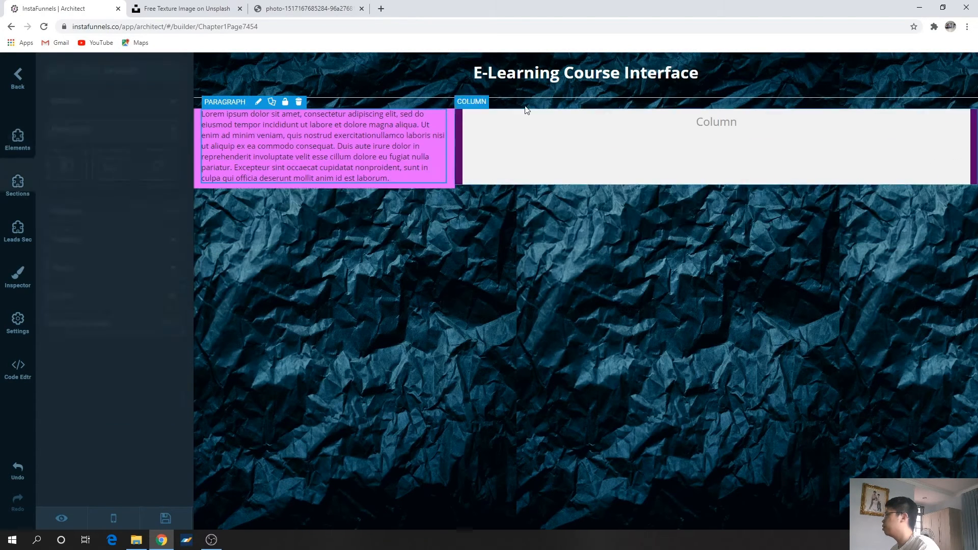
Replace the left column paragraph's placeholder text with "Chapter 1"
left_click(283, 135)
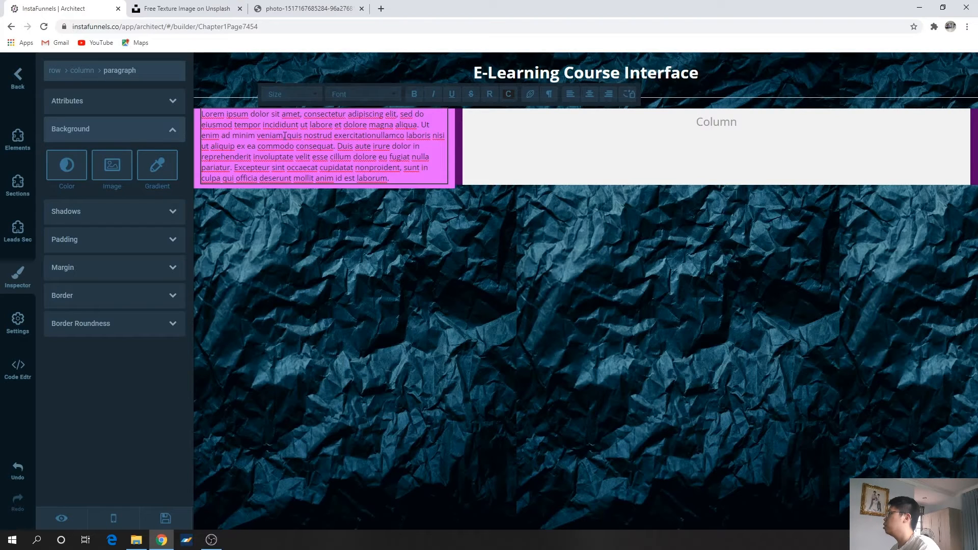
key("ctrl+a")
type("Chapter 1")
left_click(415, 128)
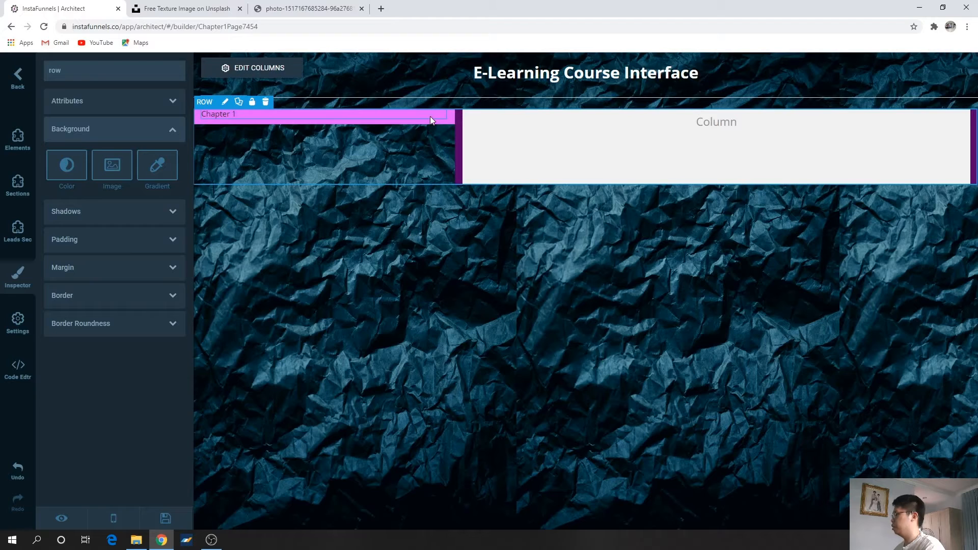
Duplicate the "Chapter 1" paragraph, keeping only one copy, and change the copy's text to "Chapter 2"
left_click(434, 116)
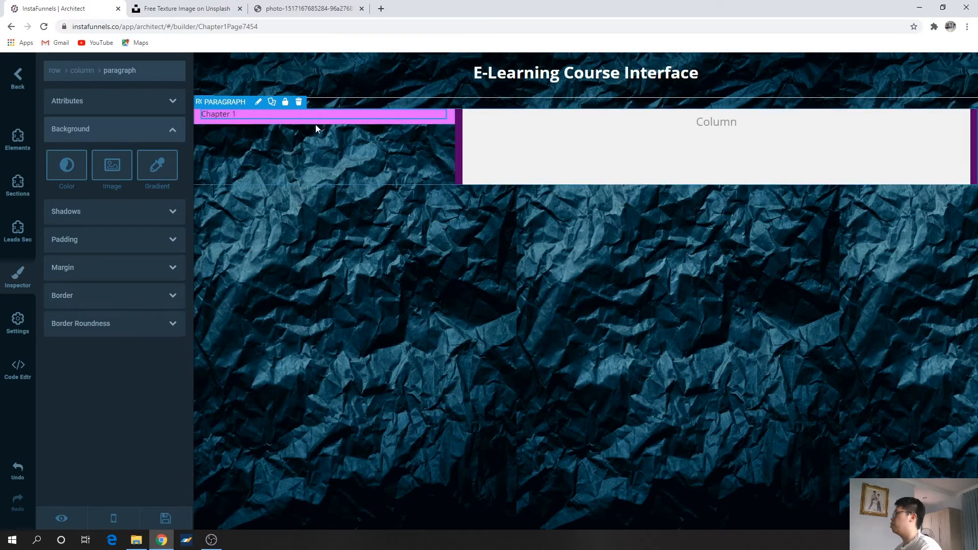
left_click(270, 105)
left_click(271, 106)
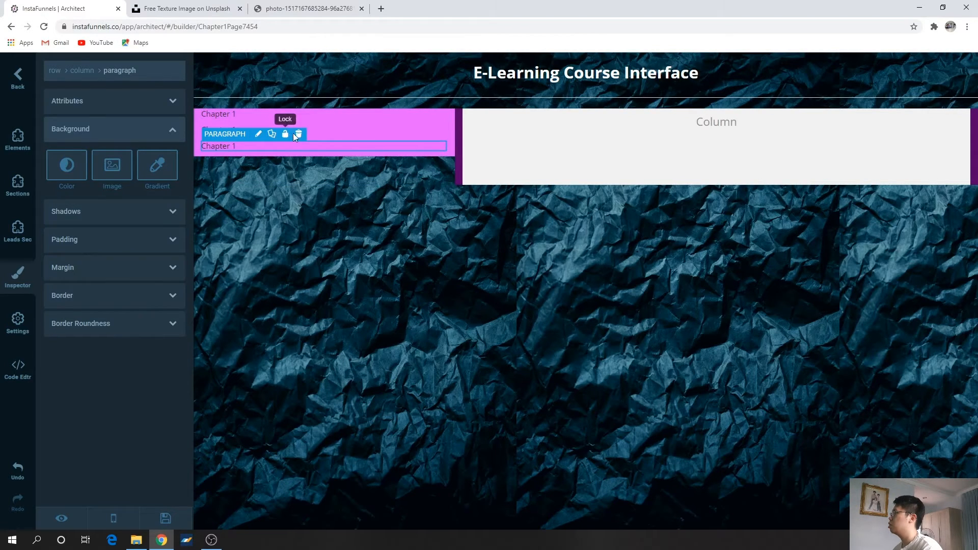
left_click(298, 134)
left_click(264, 126)
left_click(252, 129)
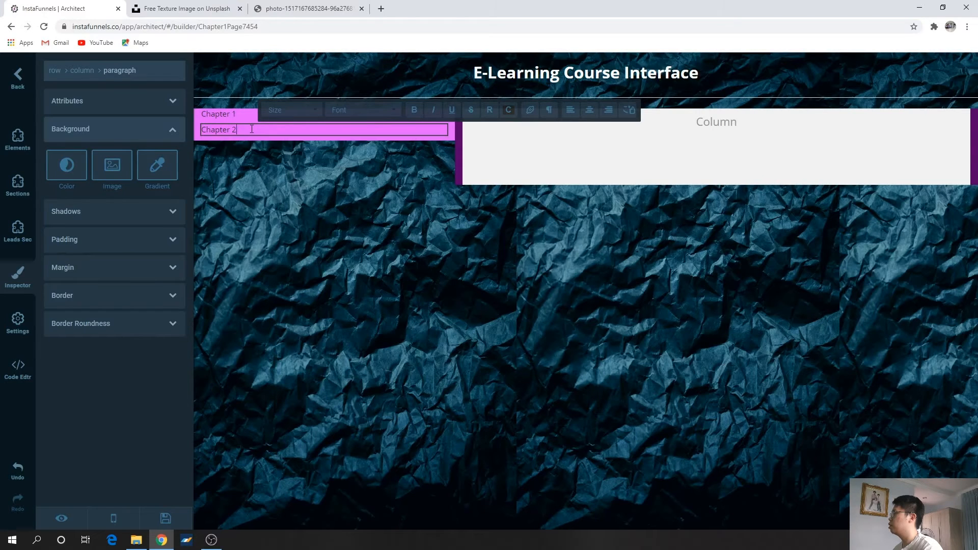
left_click(311, 155)
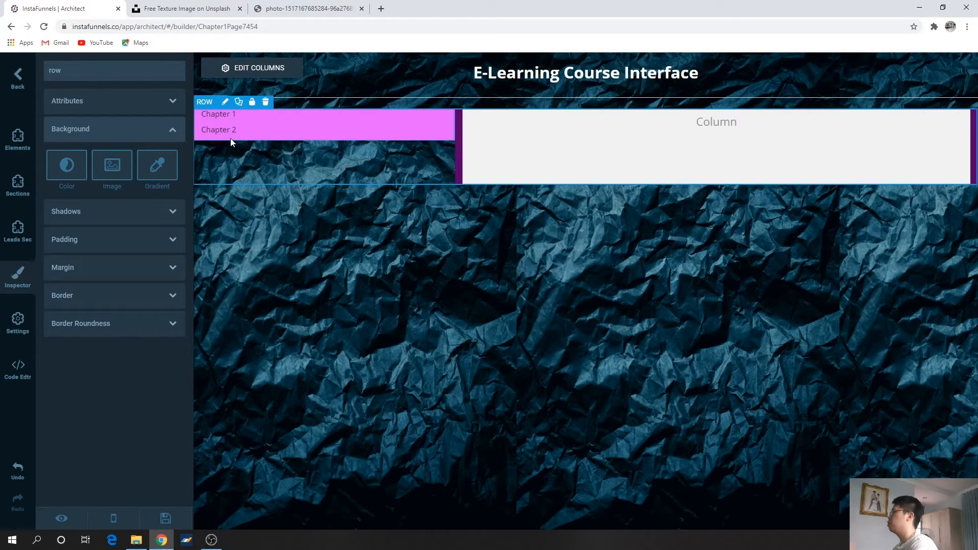
Set the narrow chapter list column's background colour to white
left_click(242, 128)
left_click(396, 114)
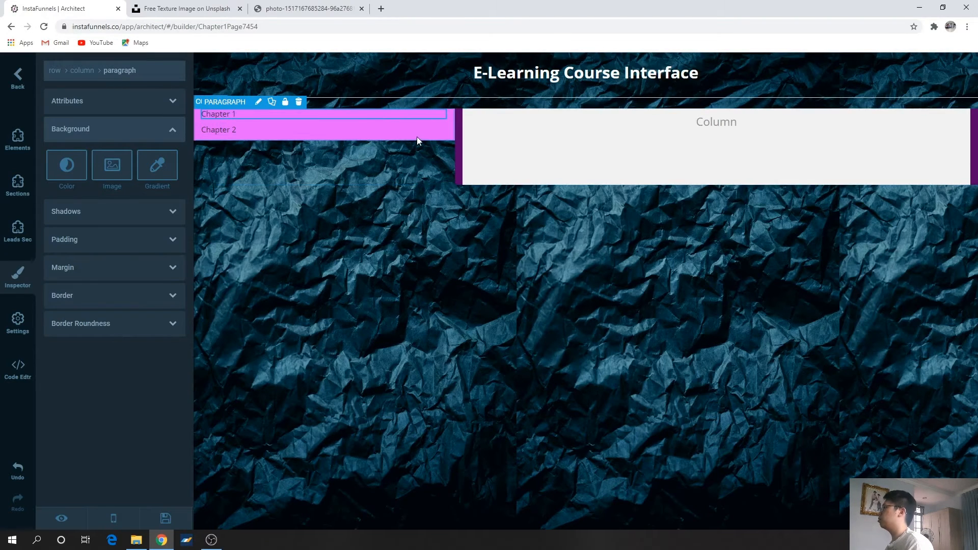
left_click(392, 141)
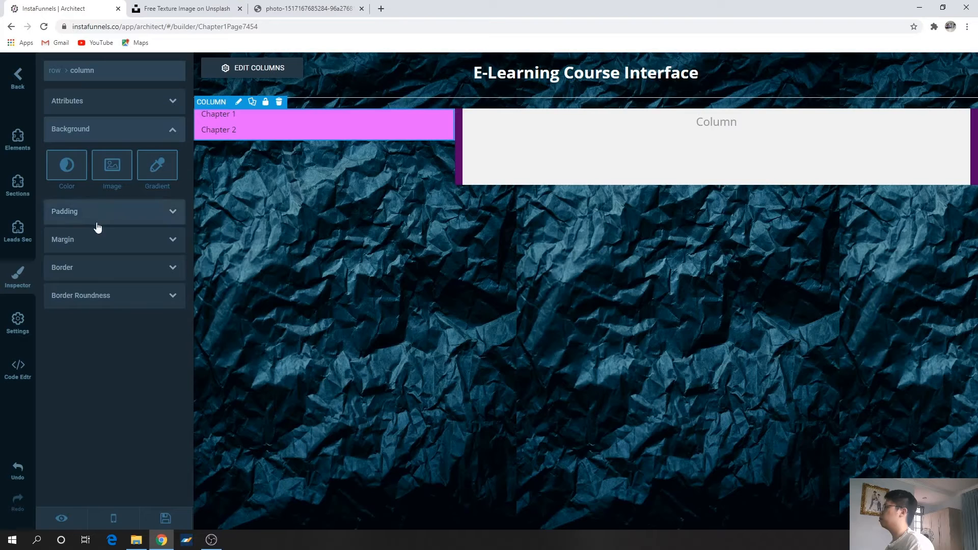
left_click(67, 164)
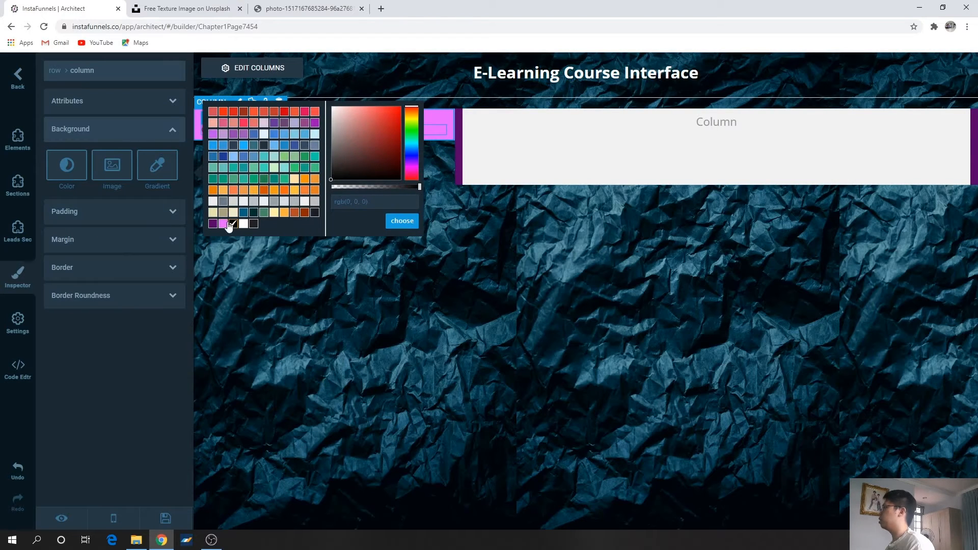
left_click(213, 134)
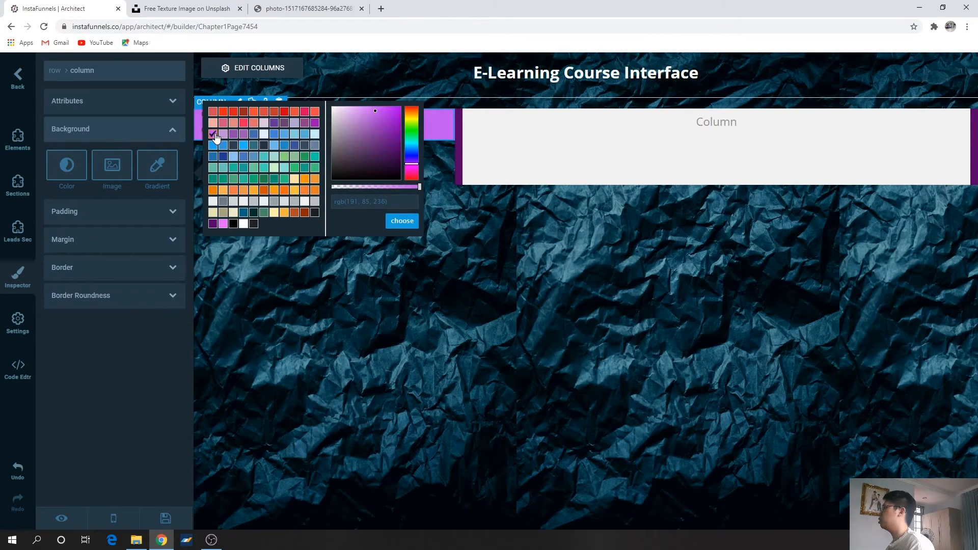
left_click(263, 134)
left_click_drag(341, 105, 329, 104)
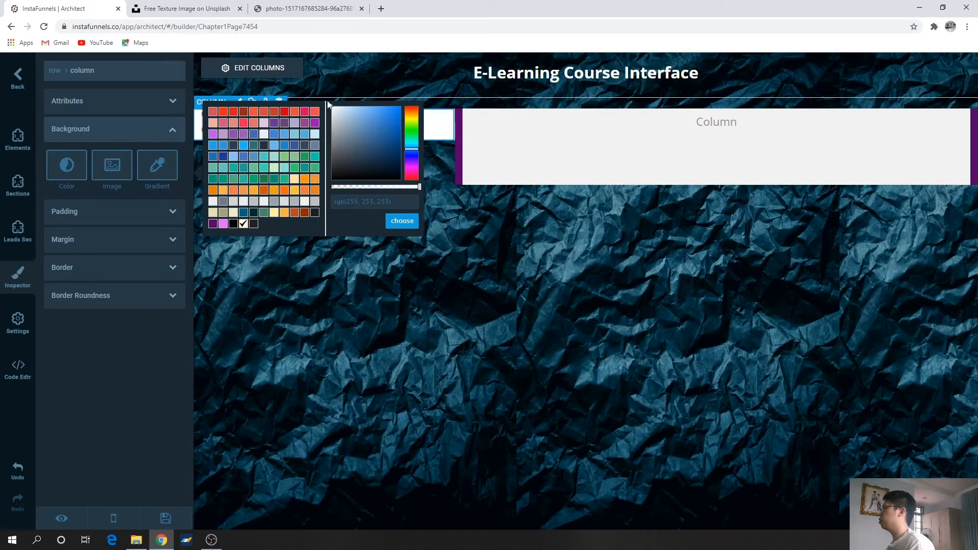
left_click(401, 222)
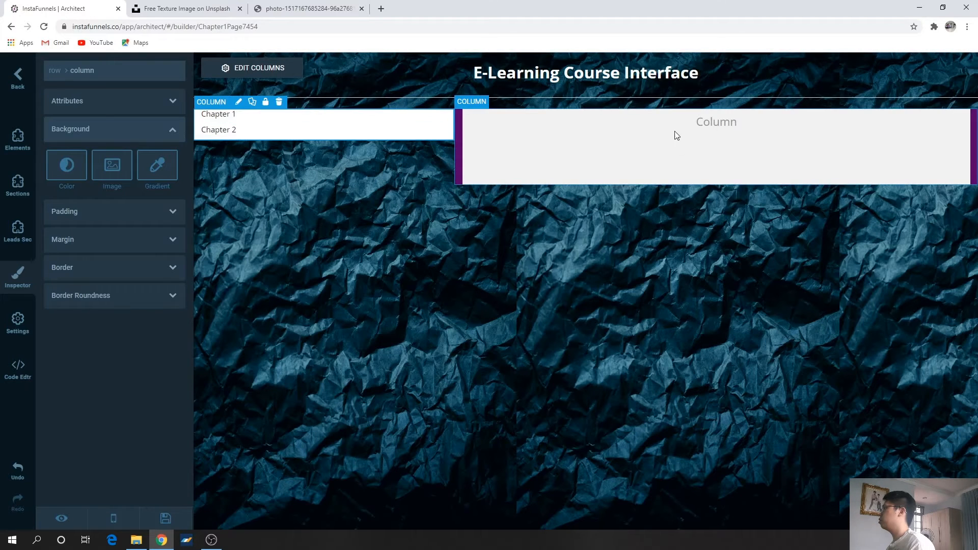
Place the YouTube section from the Buttons / Iframes group into the wide purple column
left_click(18, 140)
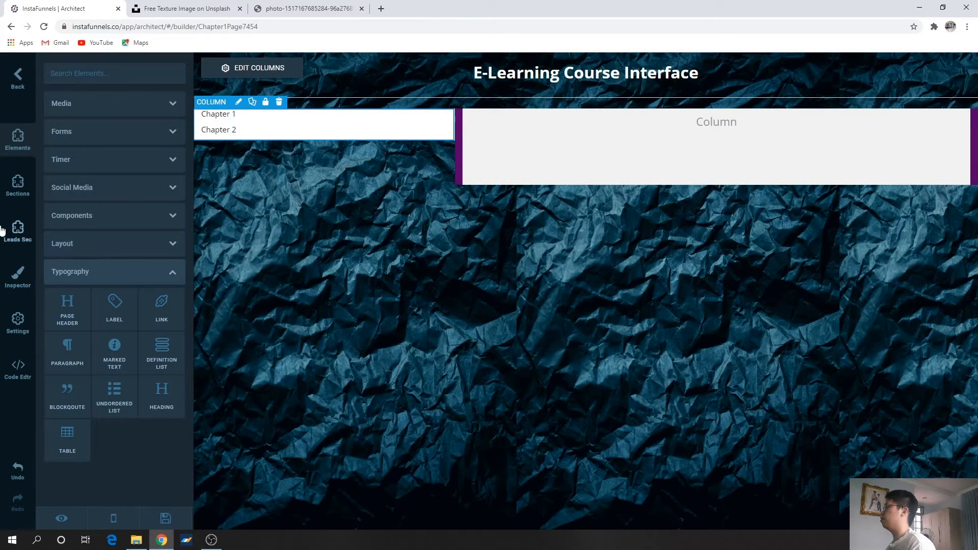
left_click(18, 184)
left_click(96, 235)
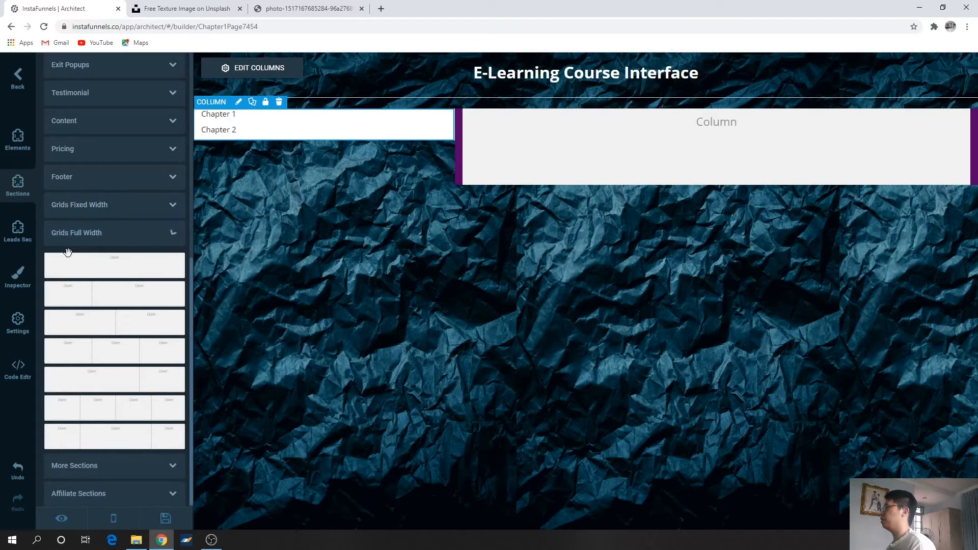
scroll(109, 218, "up", 7)
scroll(129, 177, "up", 1)
left_click(18, 232)
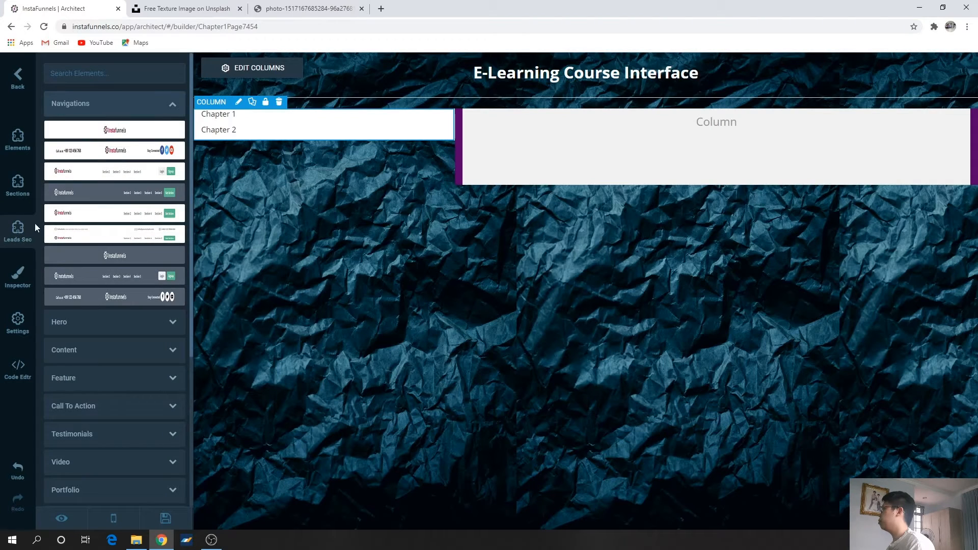
left_click(18, 190)
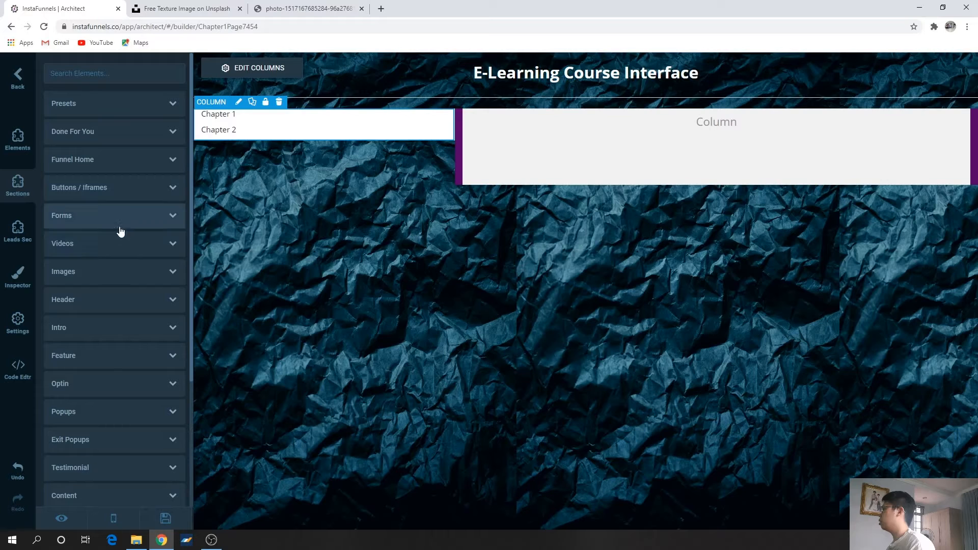
left_click(122, 187)
scroll(147, 227, "down", 8)
scroll(147, 227, "up", 7)
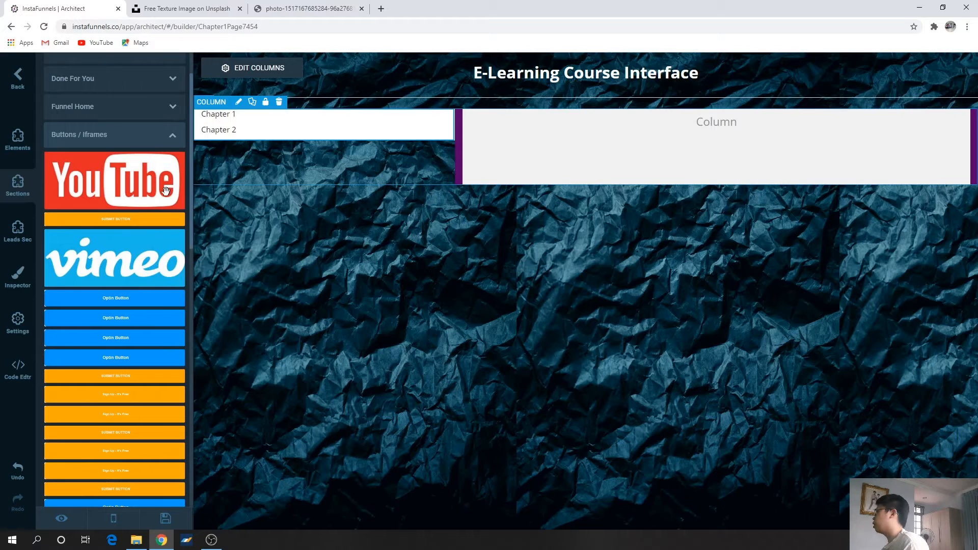
left_click_drag(112, 184, 650, 142)
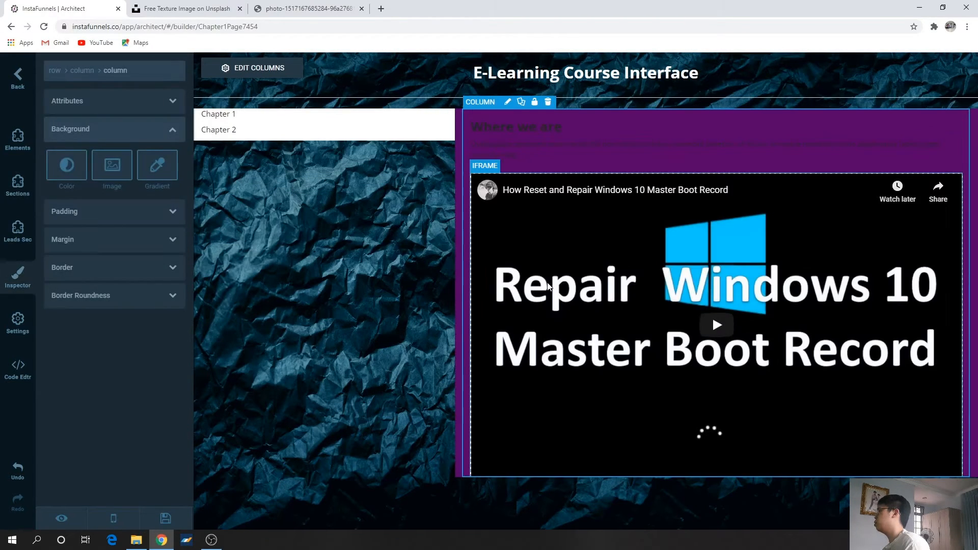
Delete the embedded YouTube iframe from the wide column and move the "Where we are" heading below its paragraph
left_click(518, 149)
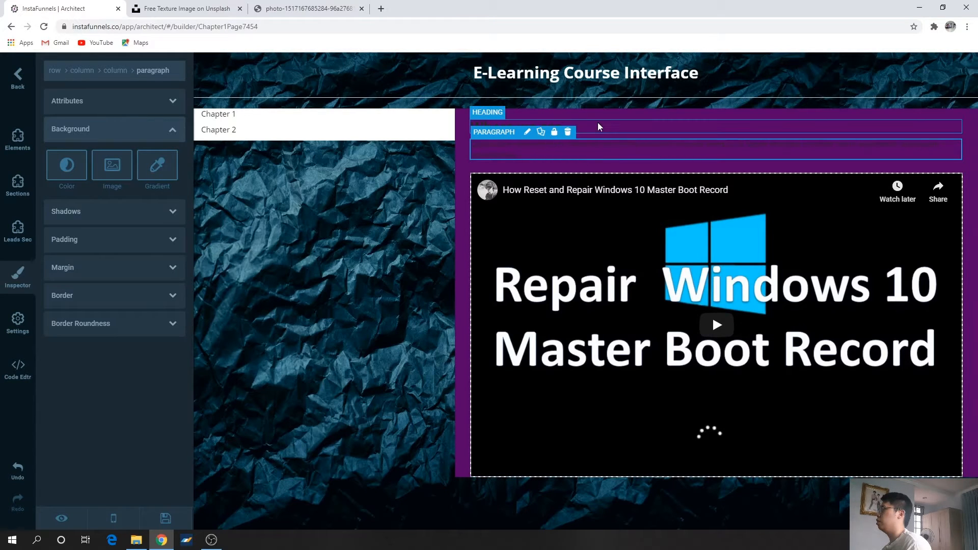
left_click(591, 200)
left_click(550, 166)
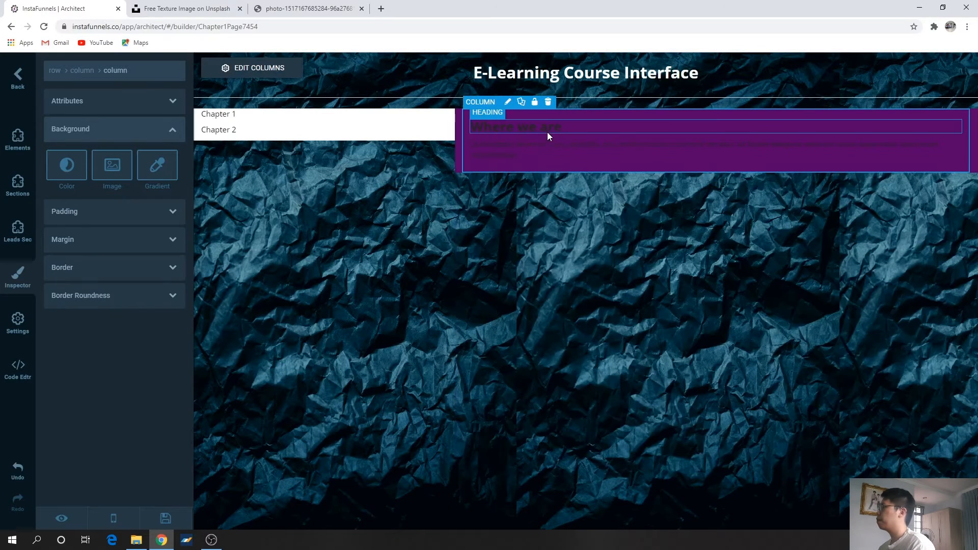
left_click_drag(555, 125, 555, 153)
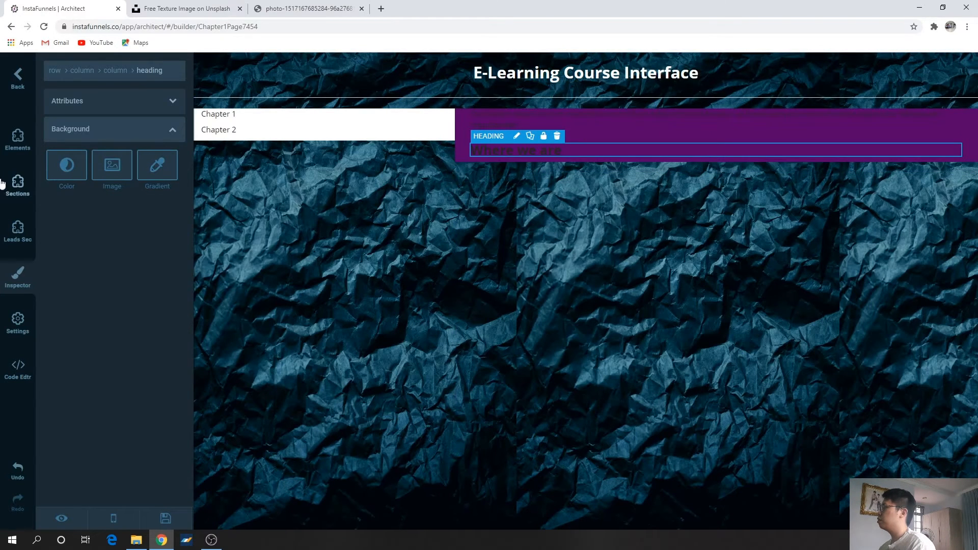
Place a responsive video from the Videos sections at the top of the wide purple column
left_click(19, 150)
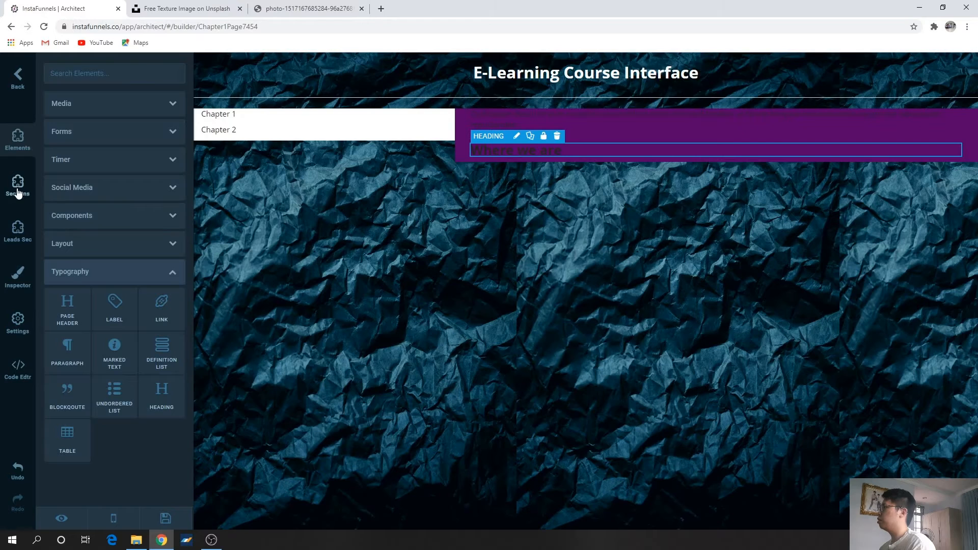
left_click(157, 108)
left_click(216, 129)
left_click(17, 192)
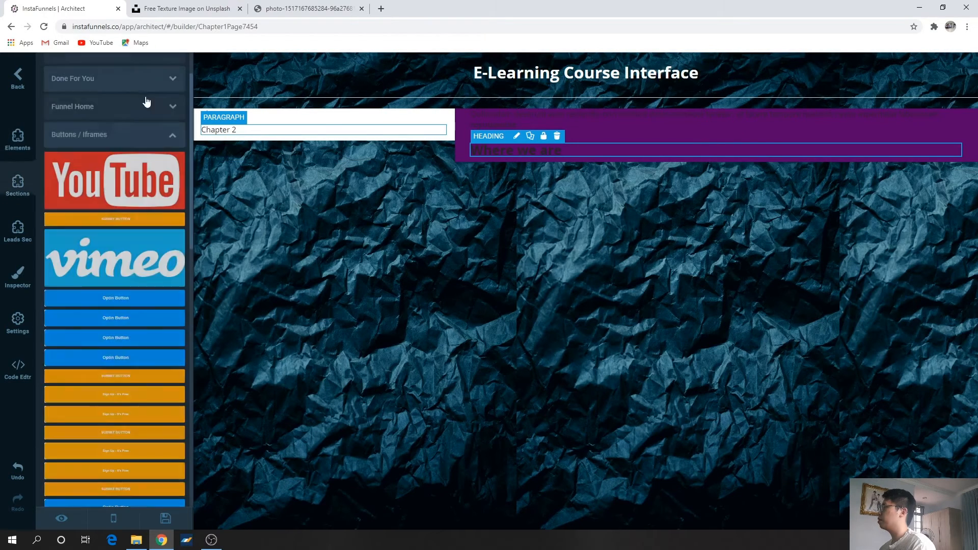
left_click(115, 134)
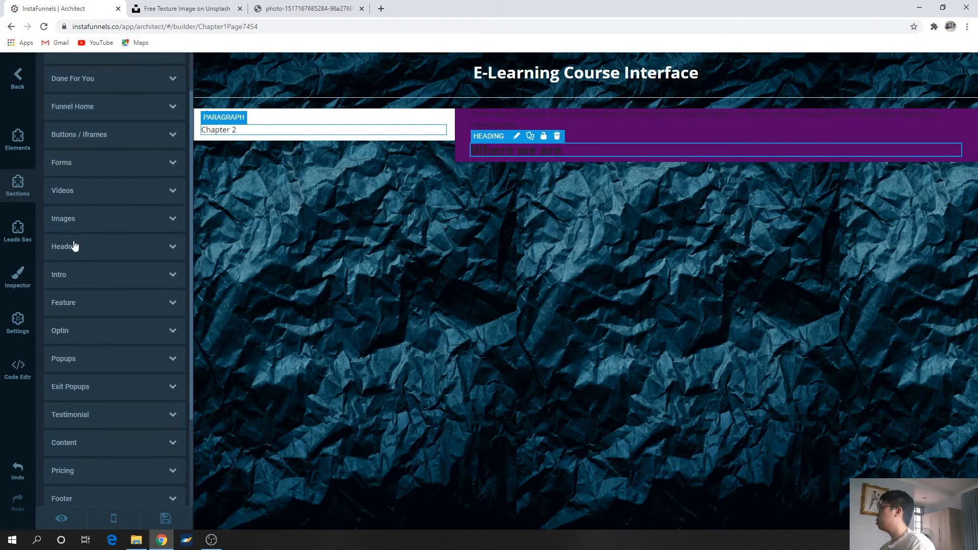
left_click(99, 197)
scroll(94, 229, "down", 3)
left_click_drag(91, 265, 650, 169)
Arrange the "Where we are" heading above its paragraph and move the responsive video into the same inner column
left_click_drag(490, 350, 613, 336)
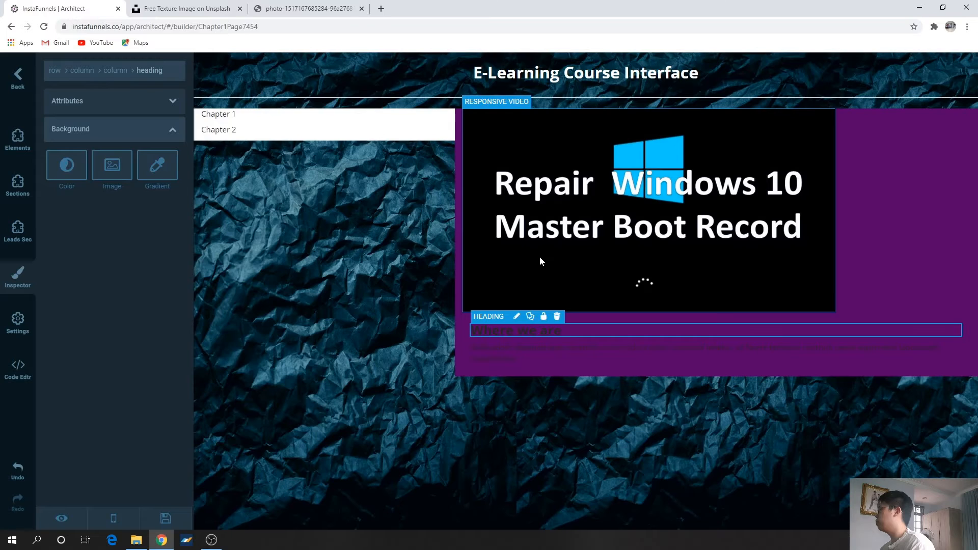
left_click(634, 198)
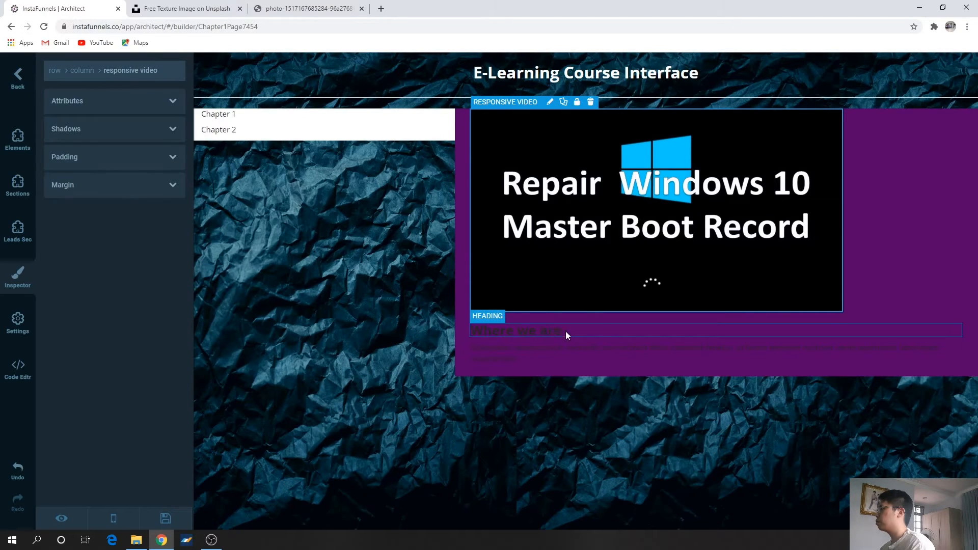
left_click(595, 331)
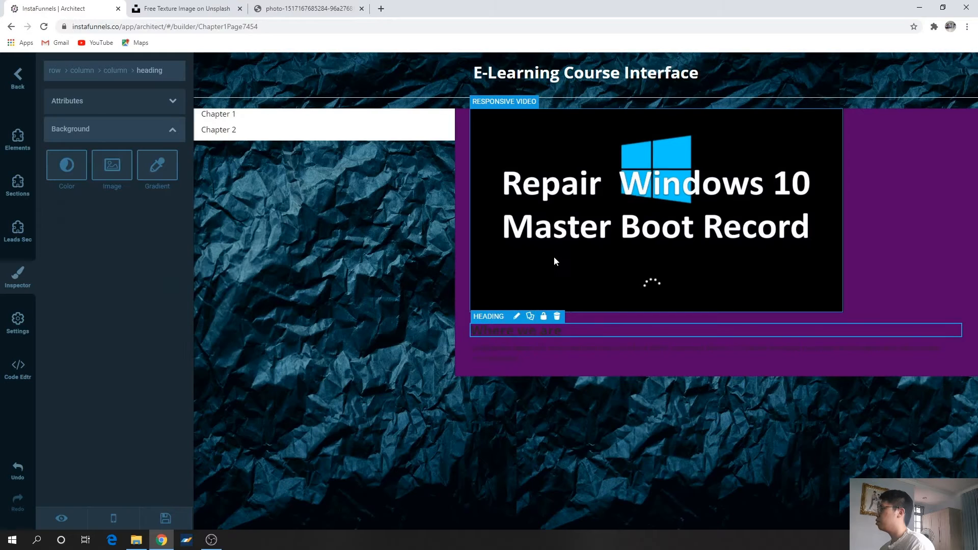
left_click(671, 192)
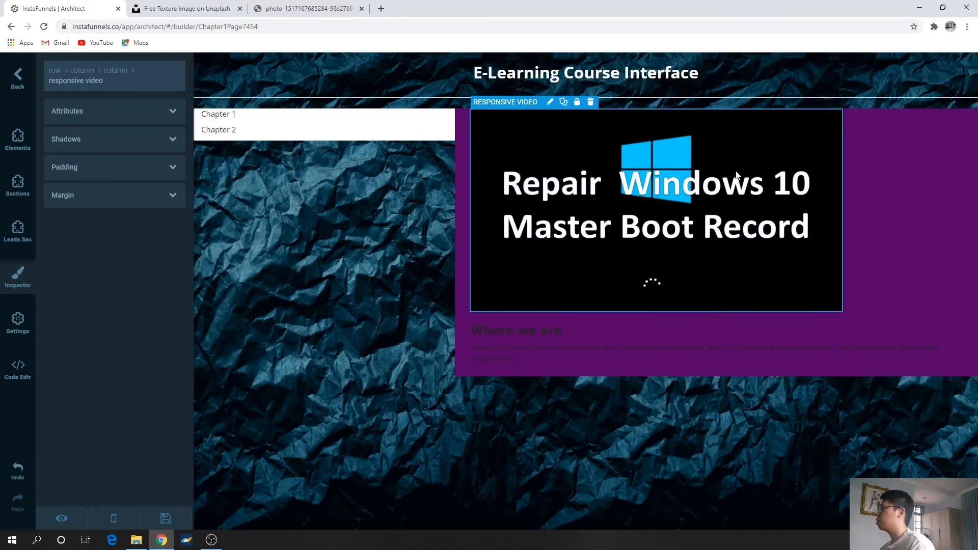
Examine the responsive video's YouTube URL and other URL attributes
left_click(87, 115)
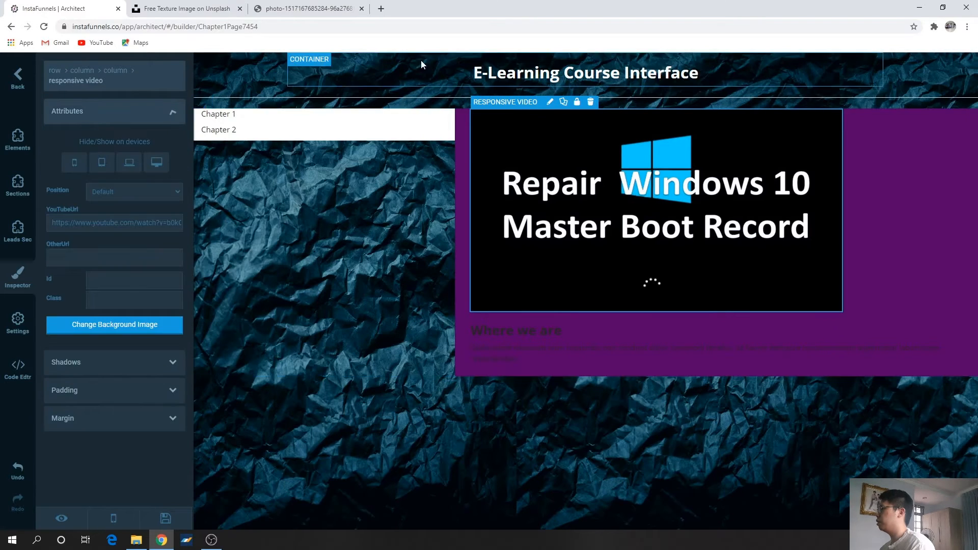
left_click(117, 223)
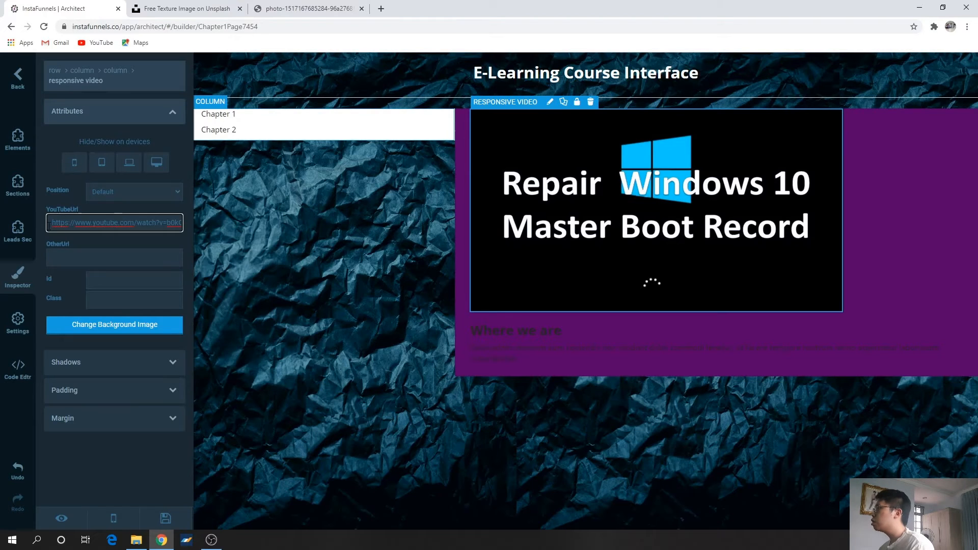
left_click_drag(49, 224, 240, 217)
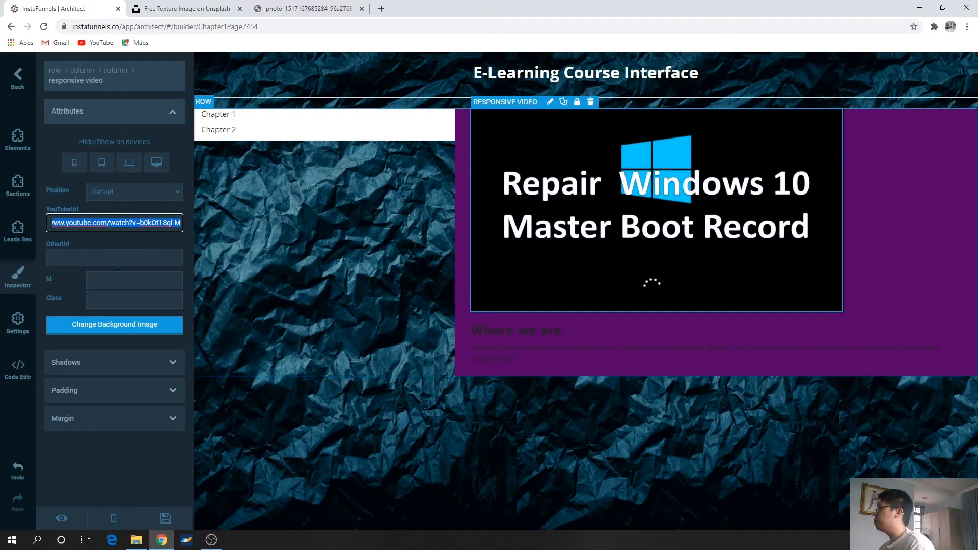
left_click(75, 255)
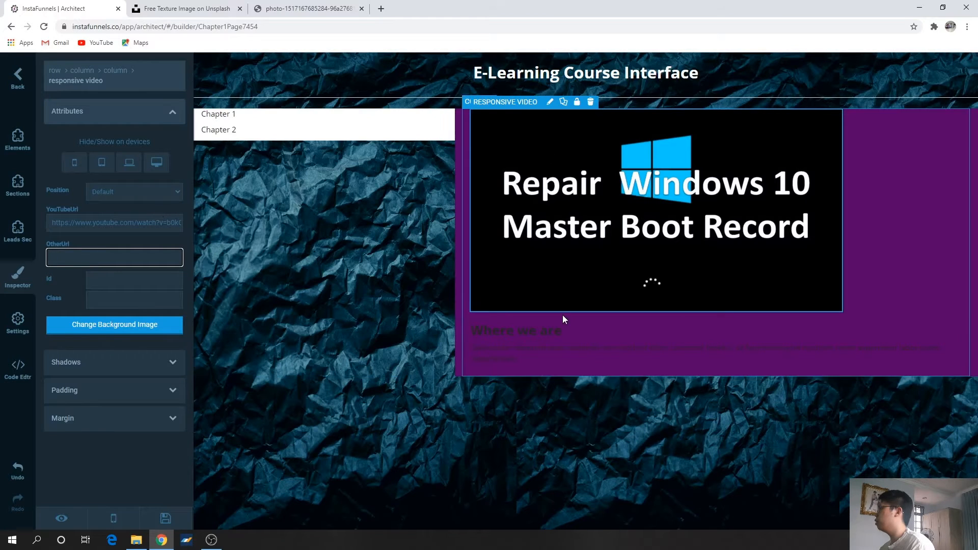
Replace the "Where we are" heading text below the video with "Chapter 1"
left_click(537, 358)
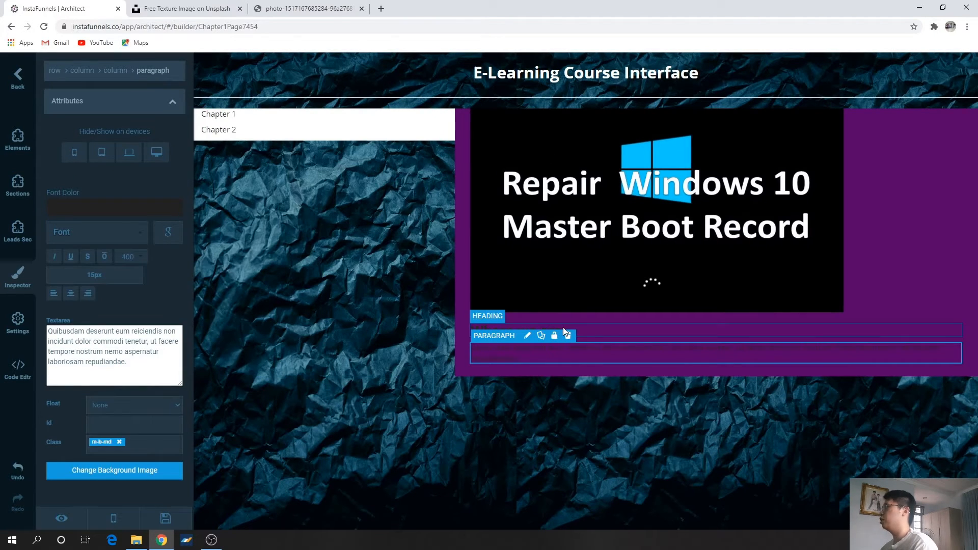
left_click(587, 319)
left_click(571, 330)
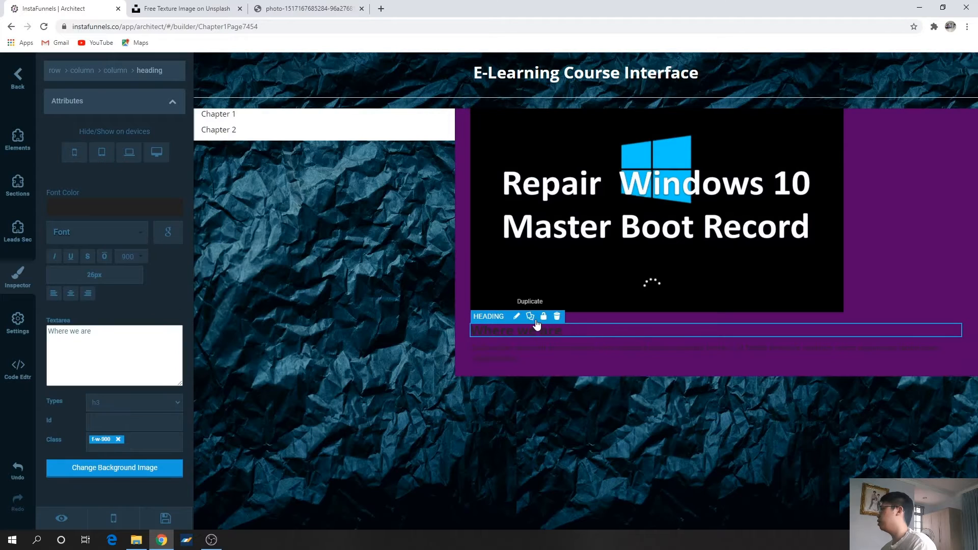
left_click(572, 330)
left_click(115, 353)
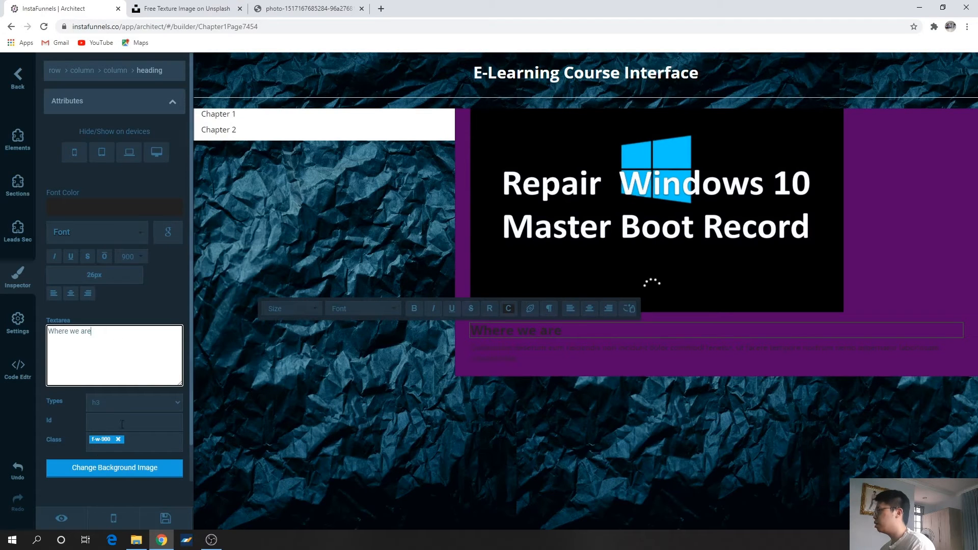
left_click_drag(117, 343, 26, 342)
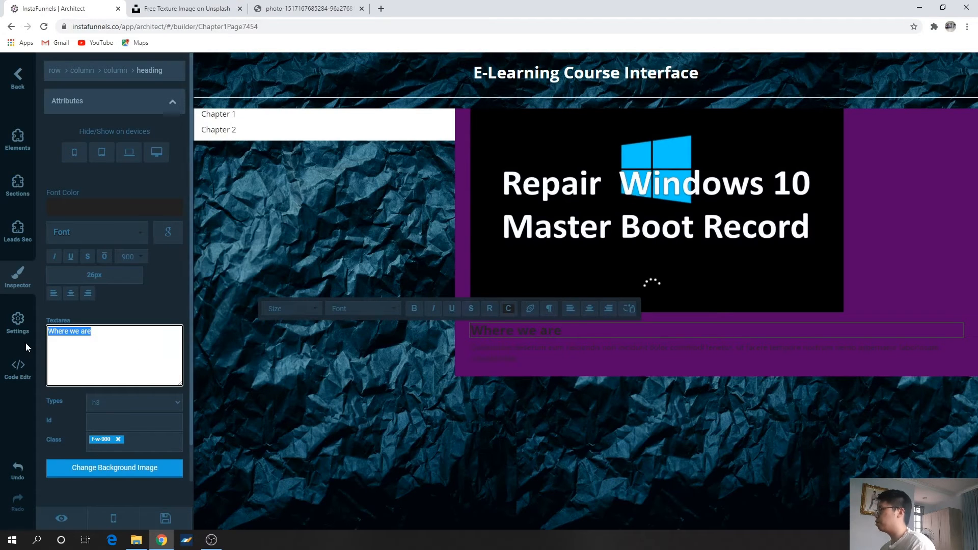
left_click(580, 352)
left_click(261, 357)
left_click(498, 329)
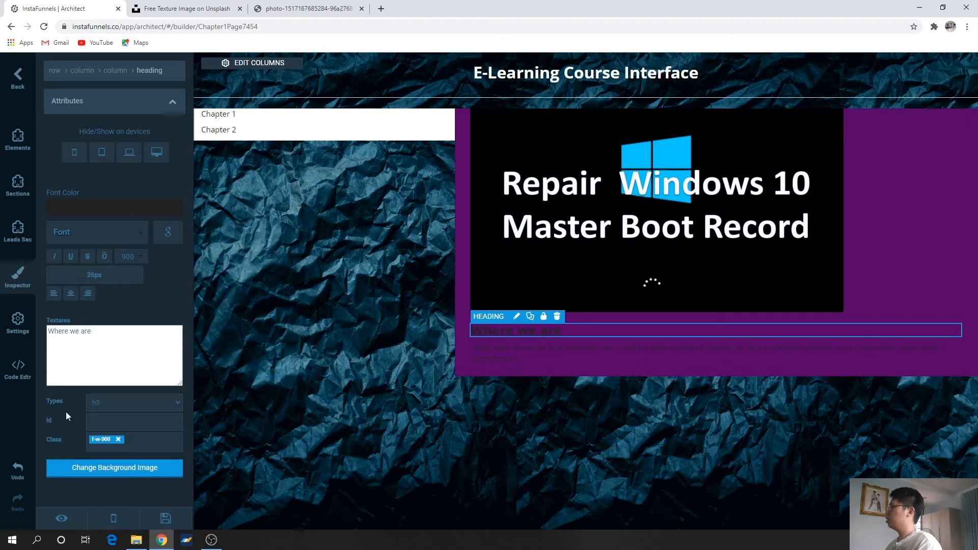
left_click_drag(115, 335, 2, 345)
type("Chapter 1")
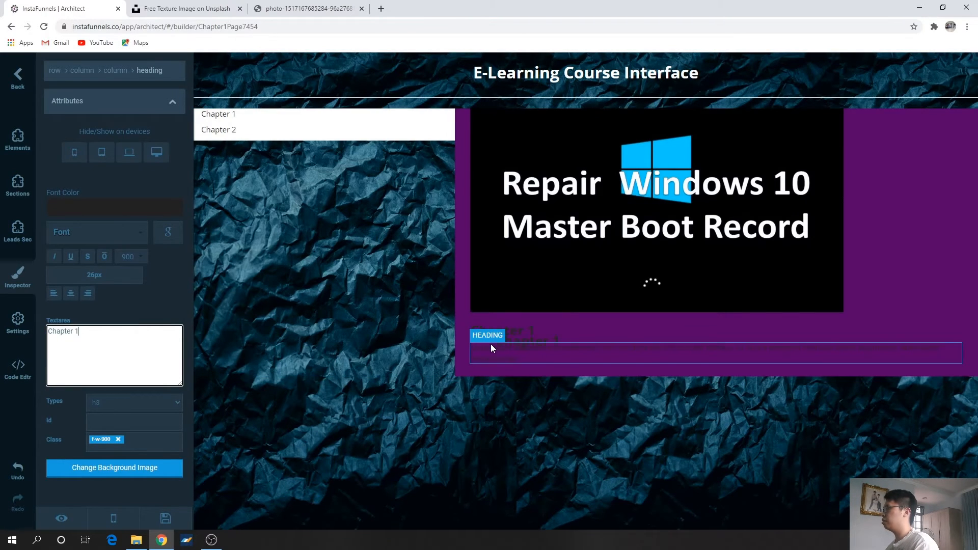
Replace the paragraph text under the "Chapter 1" heading with "The First Chapter of the Course"
left_click(491, 347)
triple_click(151, 351)
type("The")
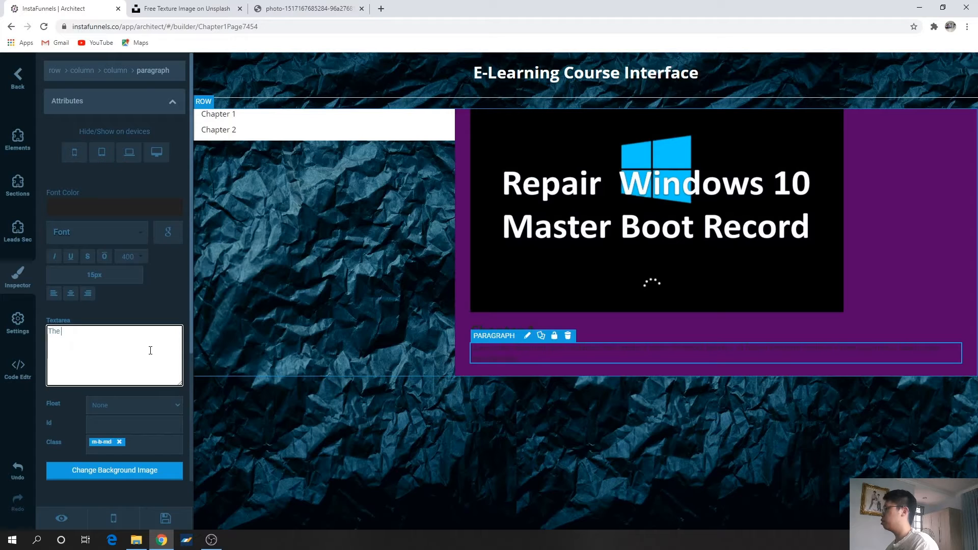
type(" First Chapter of the Course")
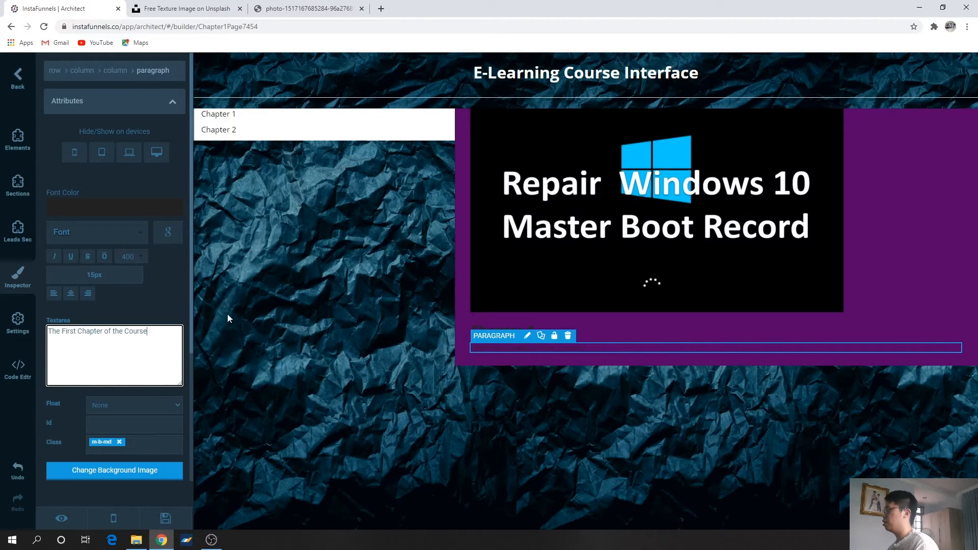
Change the text color of the "Chapter 1" heading below the video to light grey, rgb(238, 236, 238)
left_click(660, 321)
left_click(646, 338)
left_click_drag(710, 317, 863, 304)
double_click(516, 330)
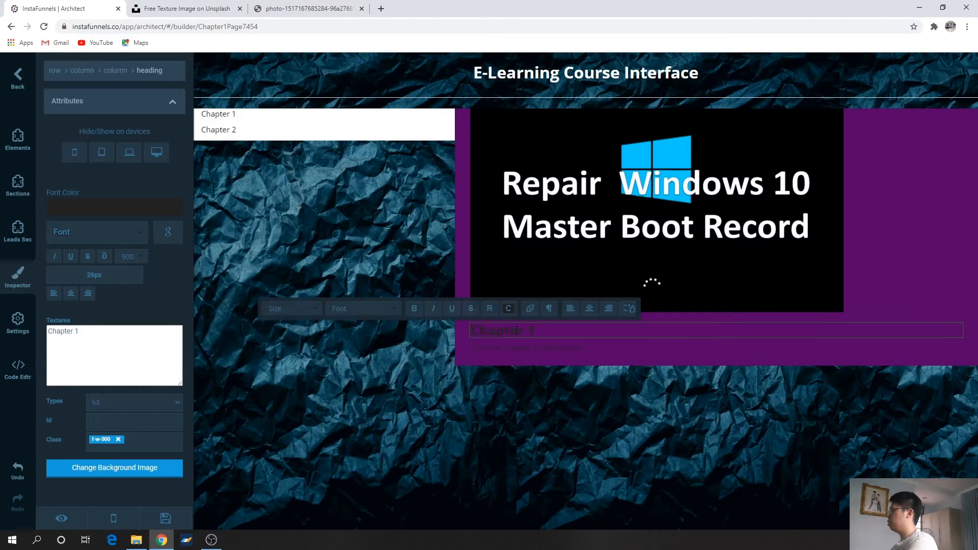
triple_click(517, 330)
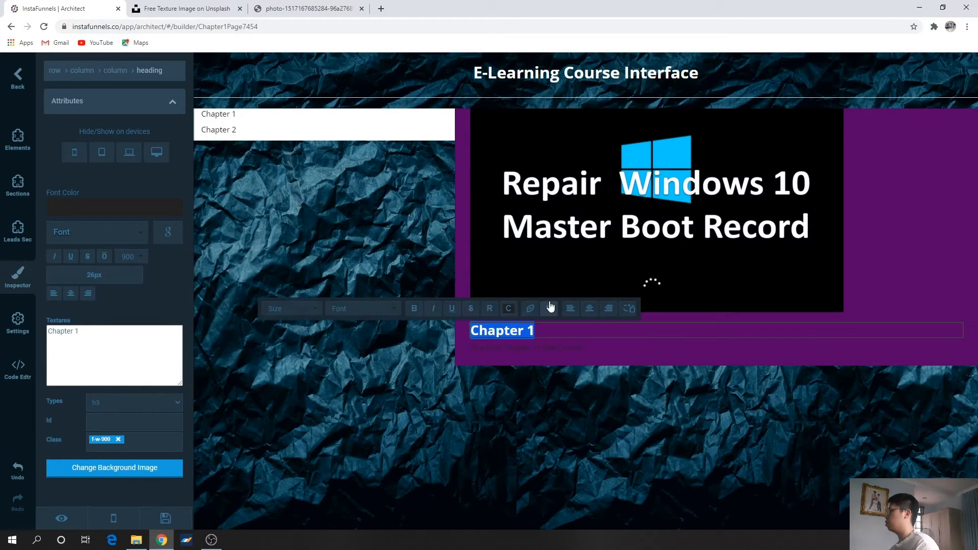
left_click(507, 312)
left_click(511, 309)
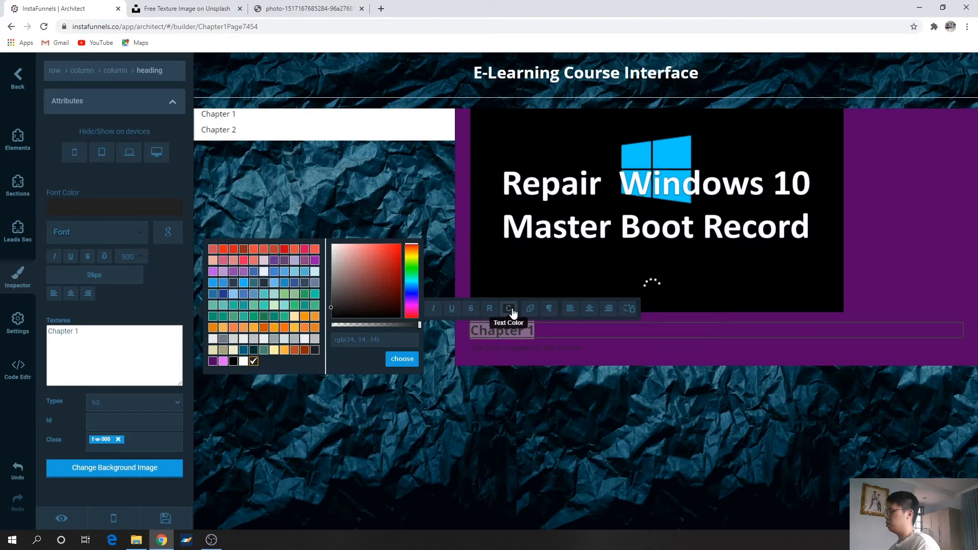
left_click(213, 339)
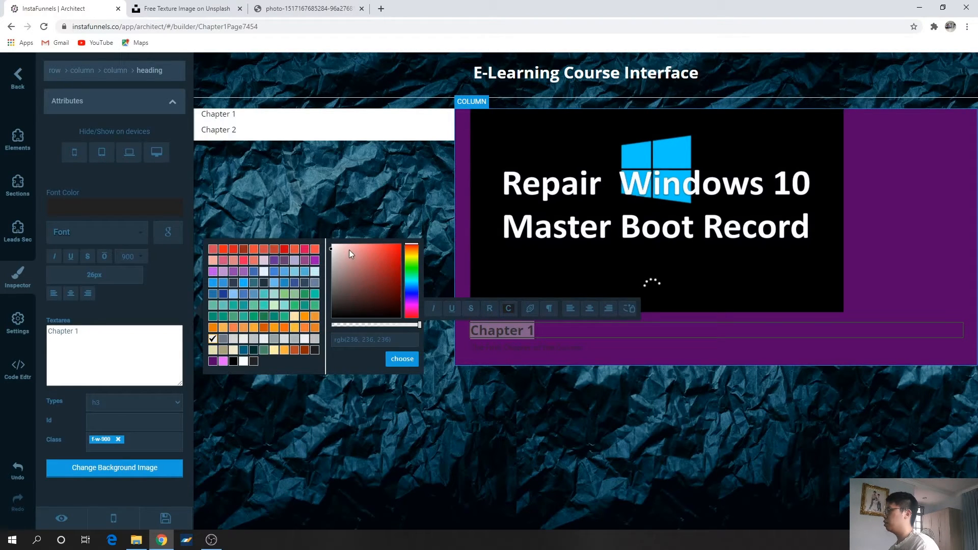
left_click(395, 359)
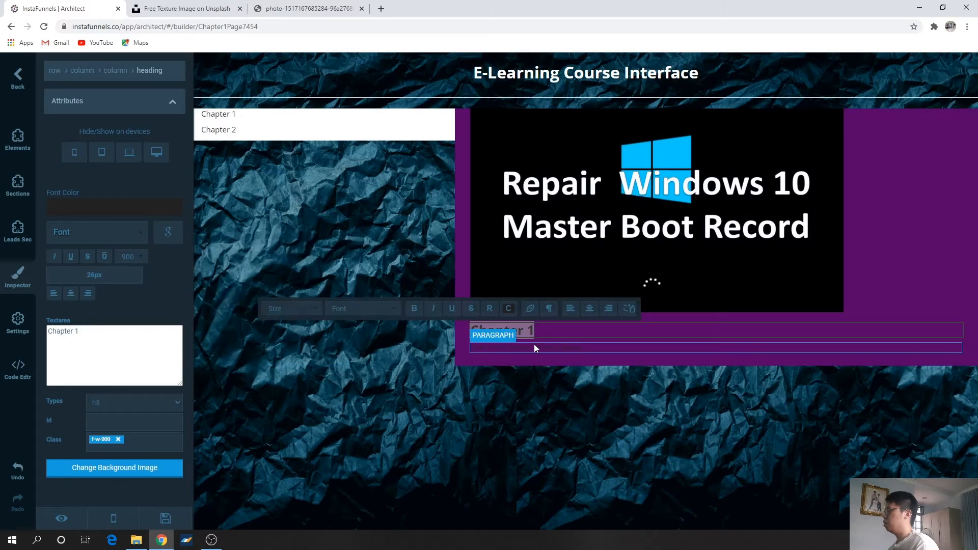
Change the text color of "The First Chapter of the Course" paragraph to pale blue, rgb(228, 241, 254)
left_click(534, 346)
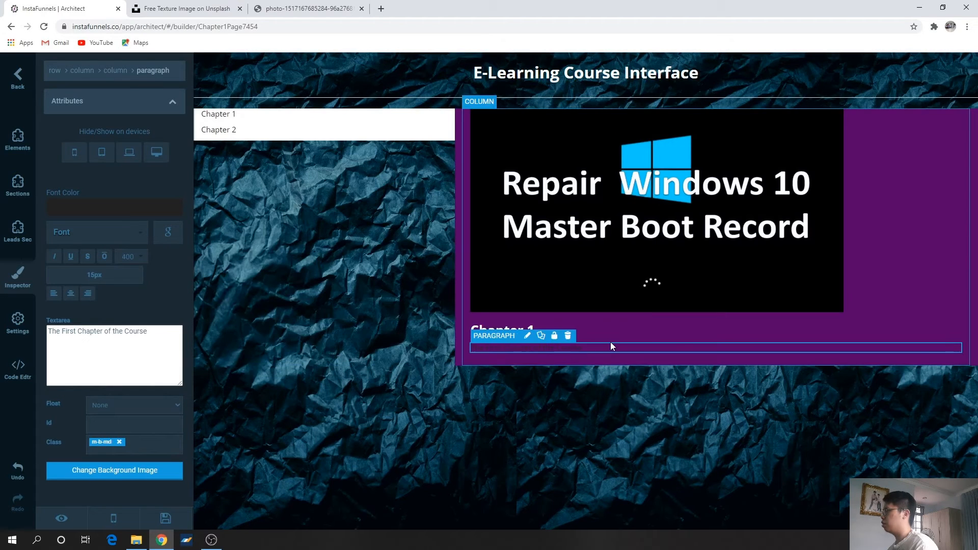
triple_click(529, 349)
left_click(509, 328)
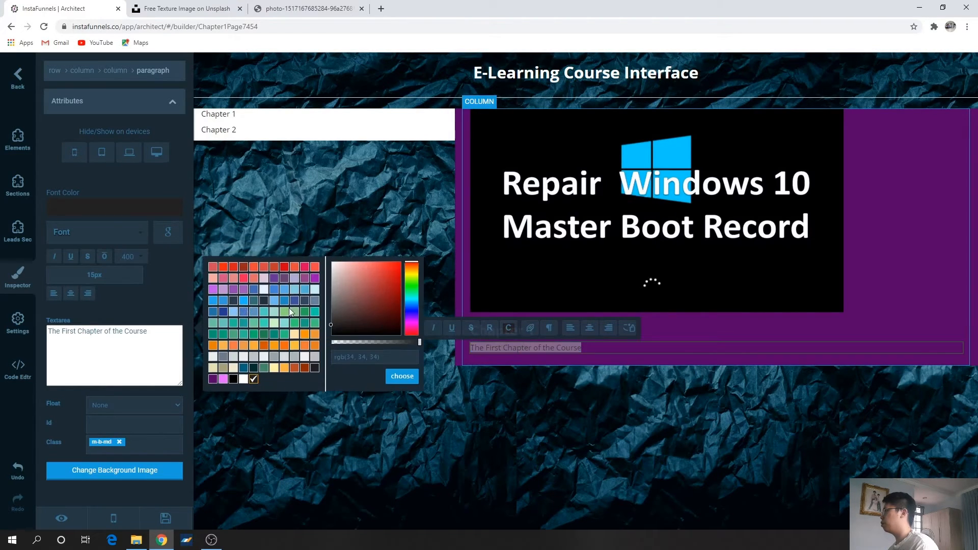
left_click(264, 292)
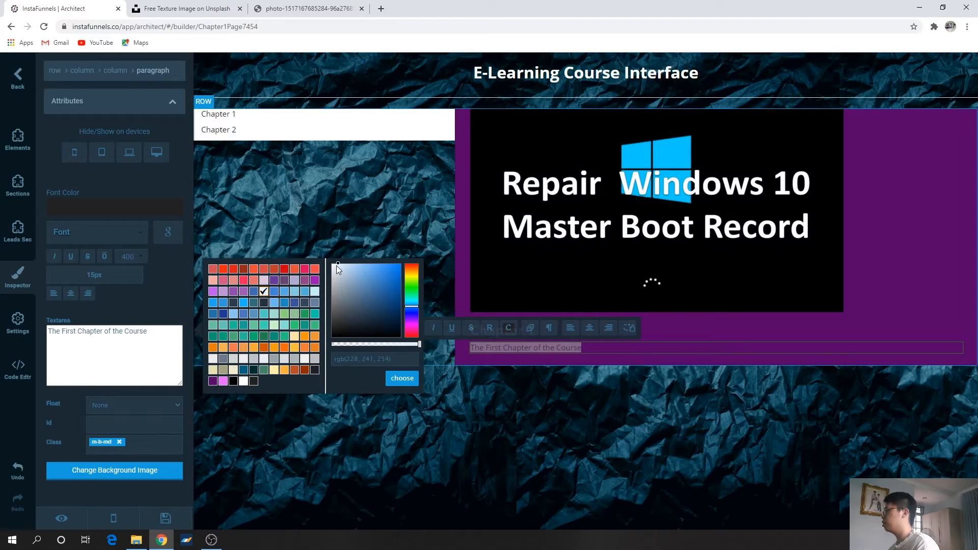
left_click(396, 379)
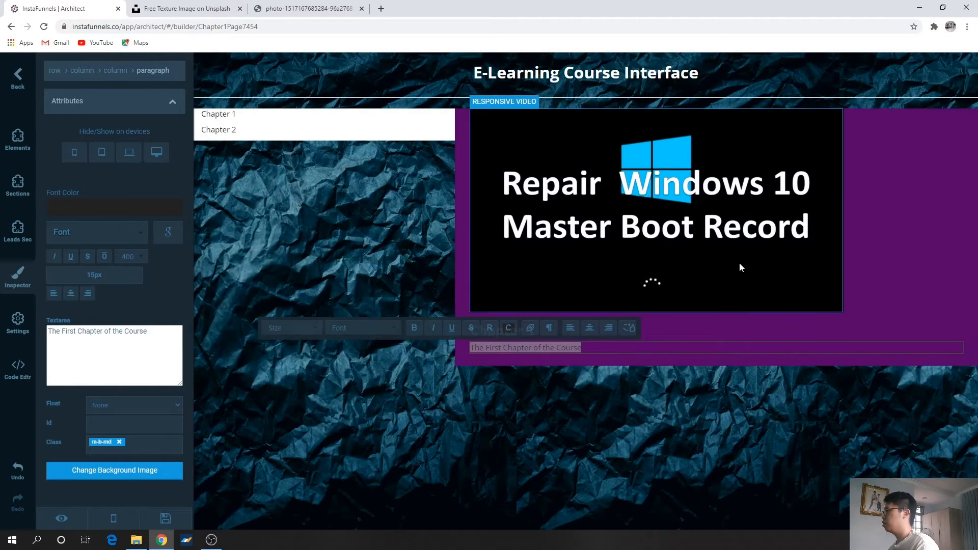
left_click(734, 265)
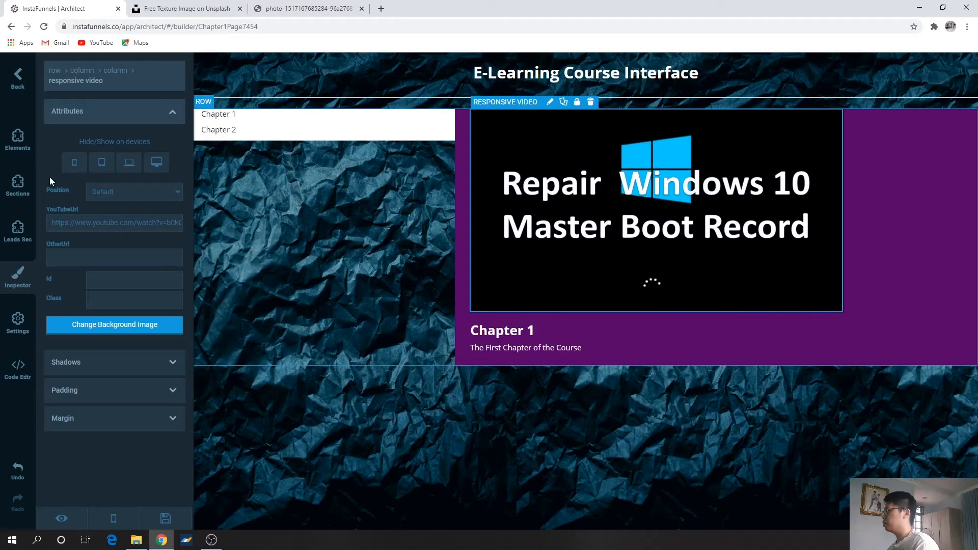
Add a blue Optin Button from the ready-made button sections below the paragraph in the purple video column
left_click(18, 139)
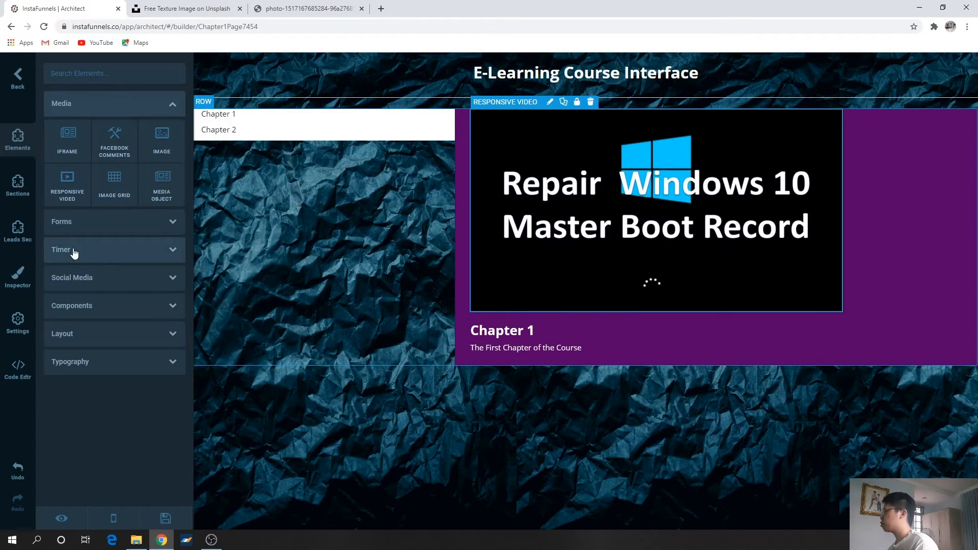
left_click(18, 185)
scroll(119, 183, "up", 4)
left_click(112, 253)
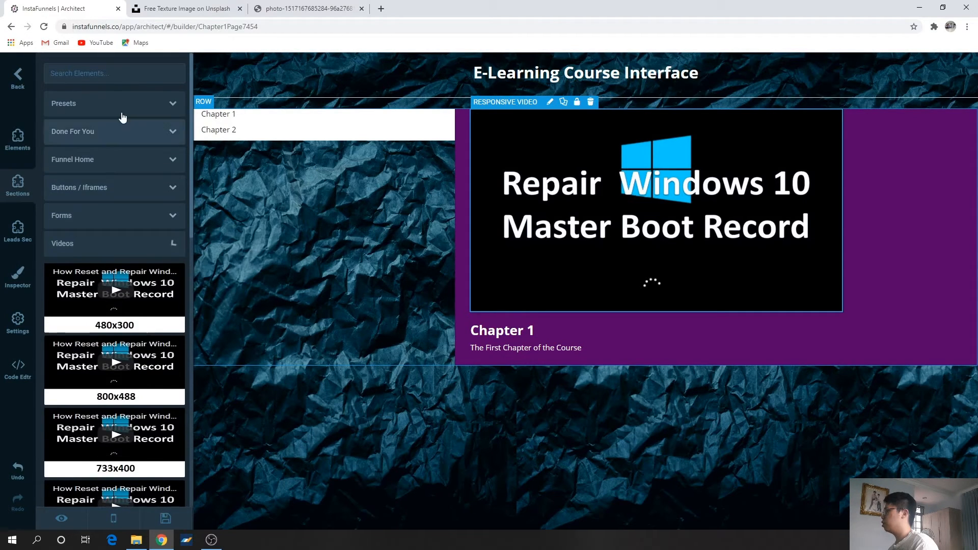
left_click(108, 186)
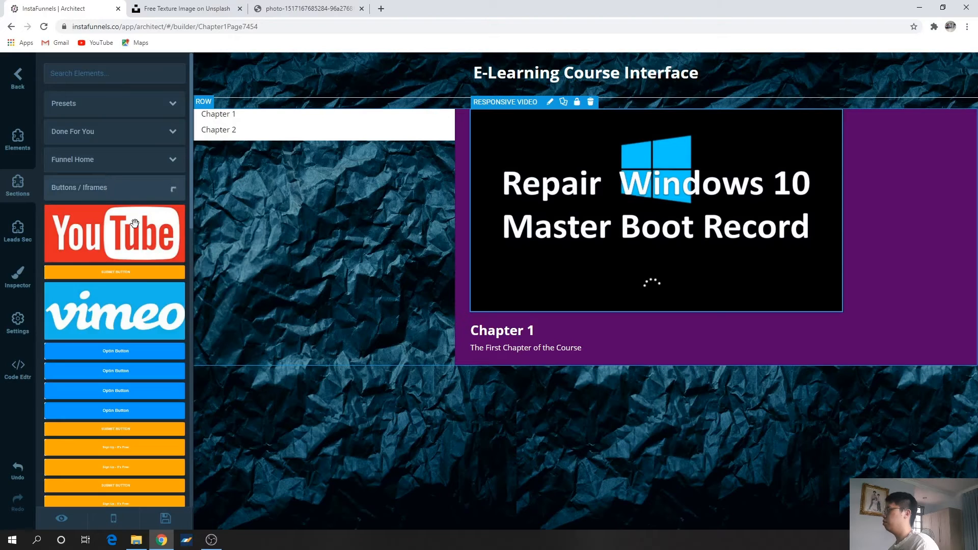
scroll(153, 275, "down", 5)
mouse_move(116, 196)
left_mouse_down()
mouse_move(535, 298)
mouse_move(690, 400)
mouse_move(675, 420)
left_mouse_up()
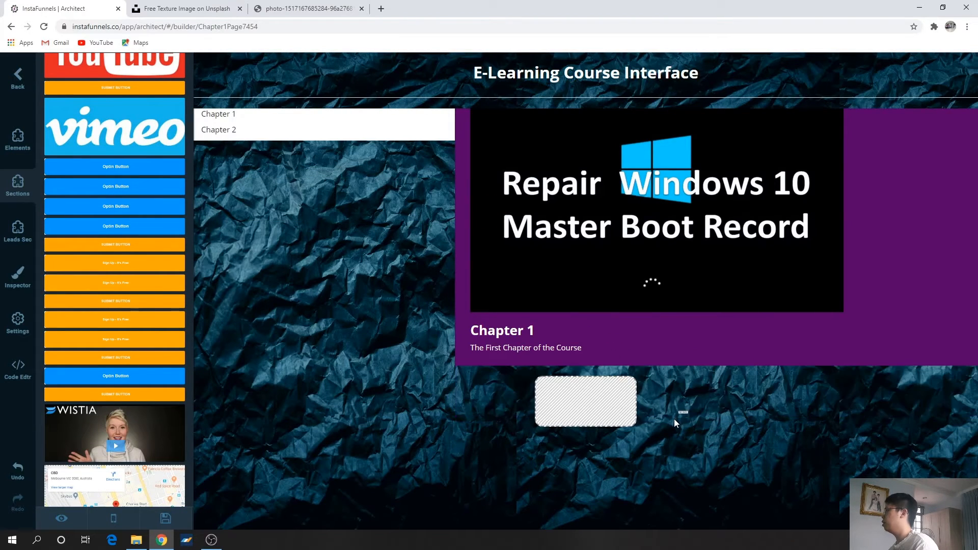
left_click_drag(712, 385, 729, 354)
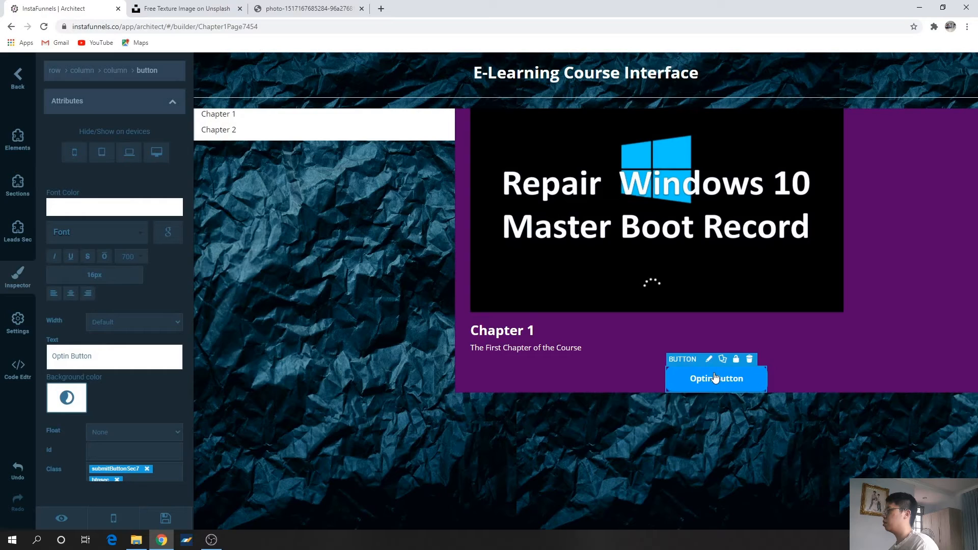
Replace the blue button's text with "Learn More"
left_click(100, 363)
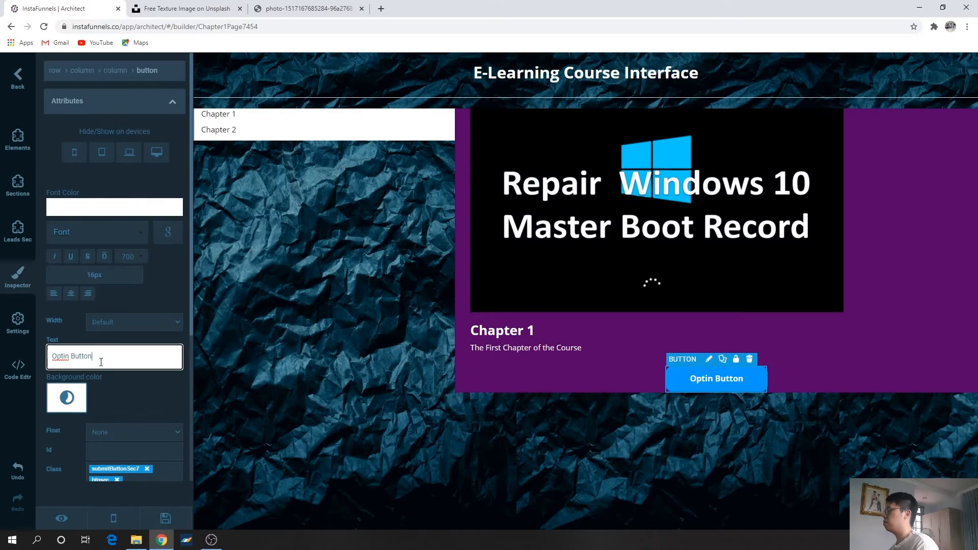
left_click_drag(112, 354, 2, 357)
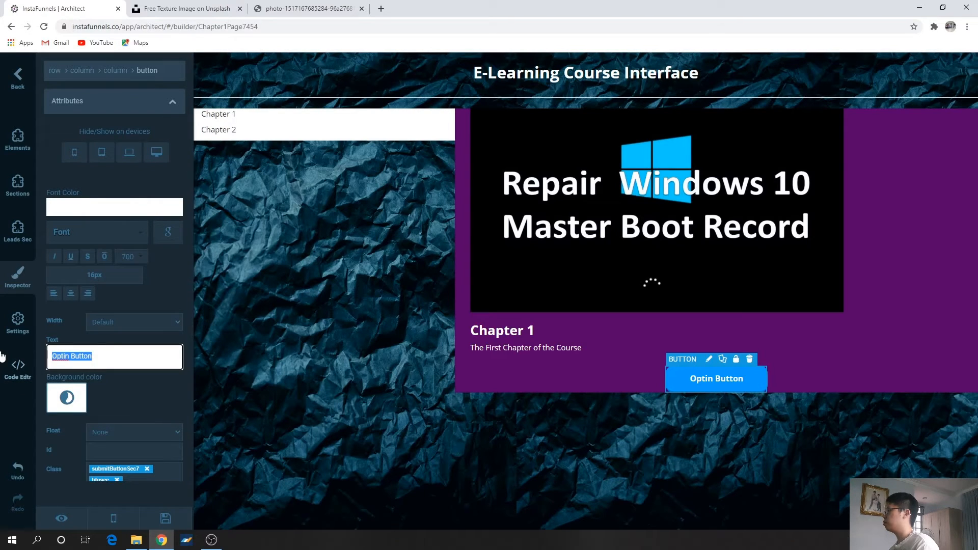
type("Learn More")
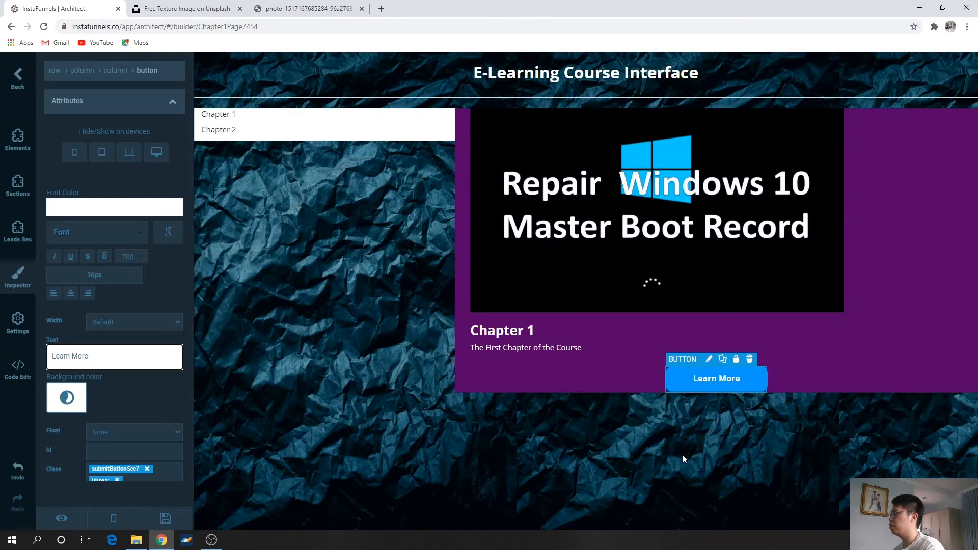
left_click(853, 337)
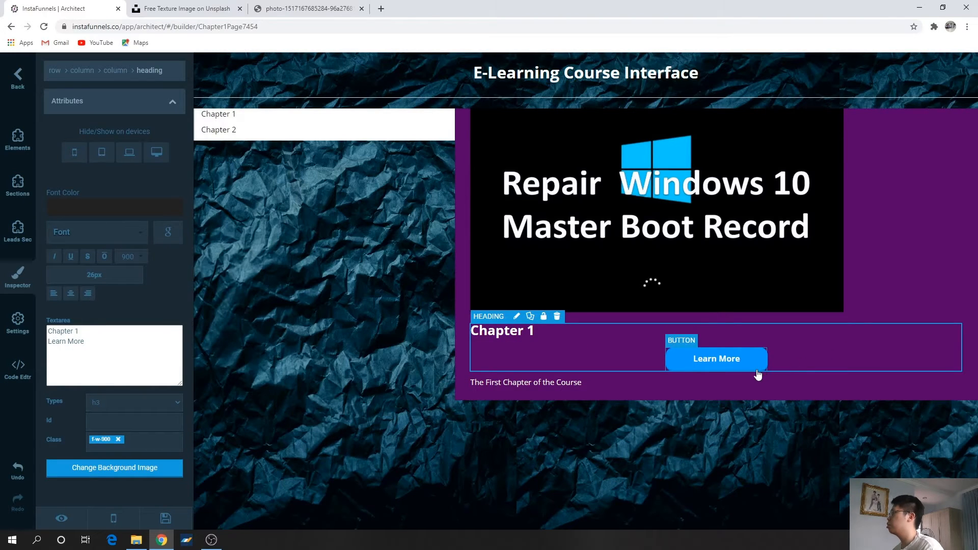
key("ctrl+z")
left_click(637, 387)
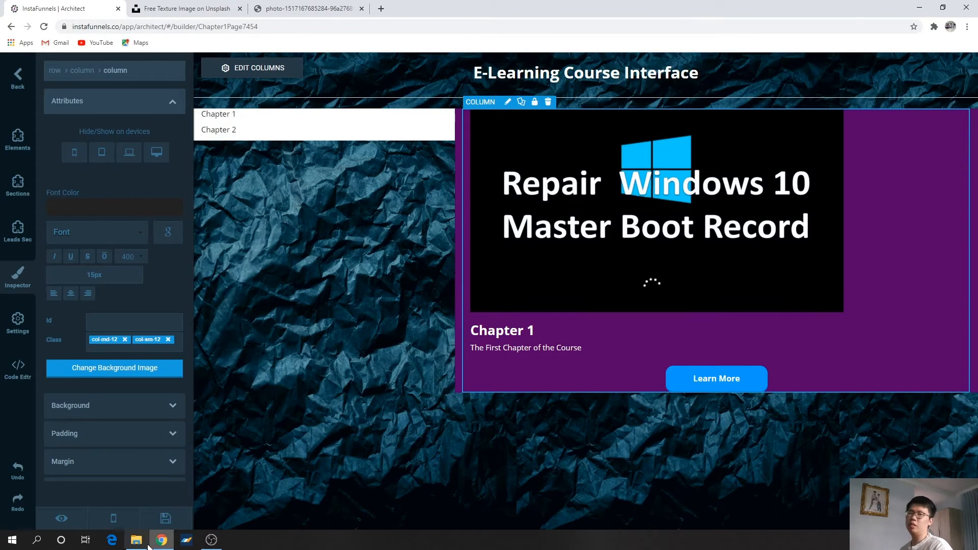
Save the edited chapter page and open Notepad
left_click(166, 518)
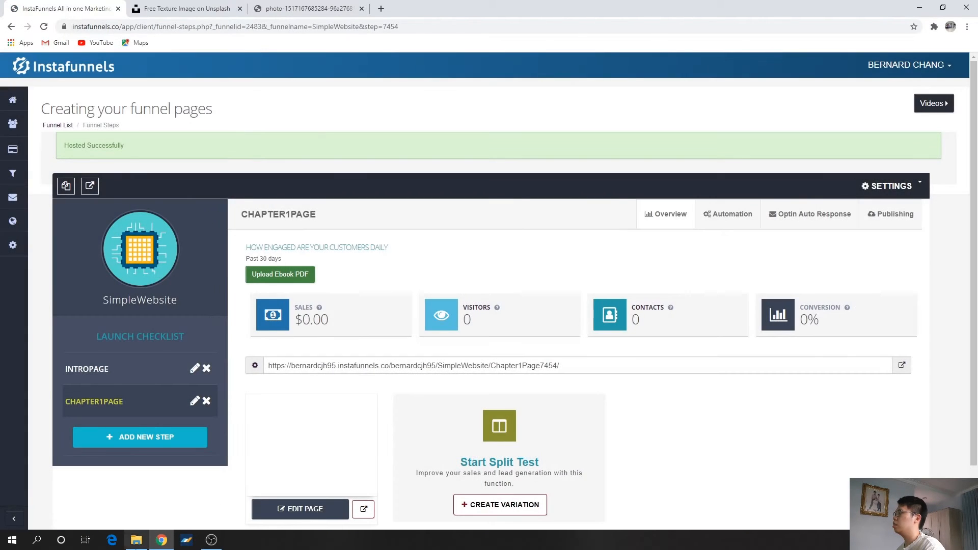
left_click(36, 540)
type("notepad")
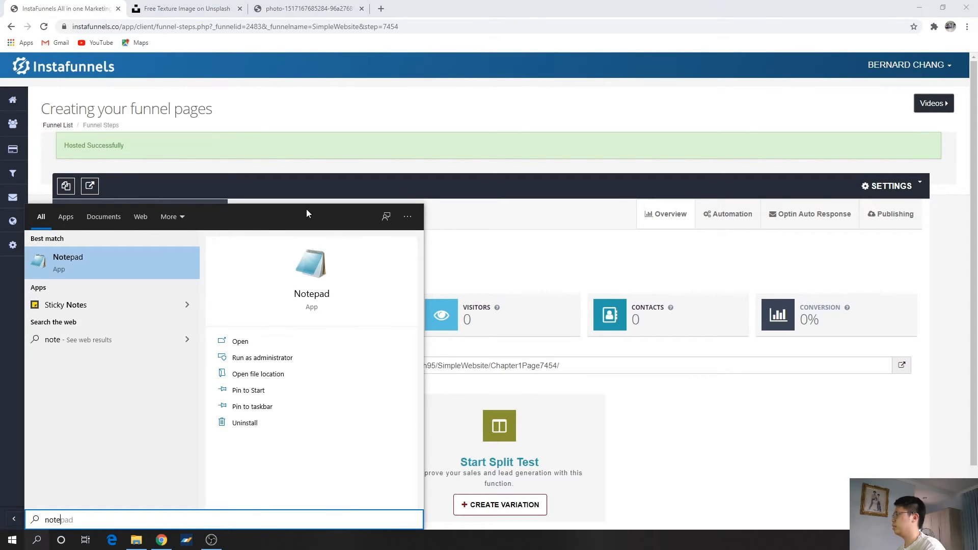
key("Return")
Copy the Chapter1Page URL from the funnel overview into the blank Notepad document
left_click(561, 328)
key("ctrl+c")
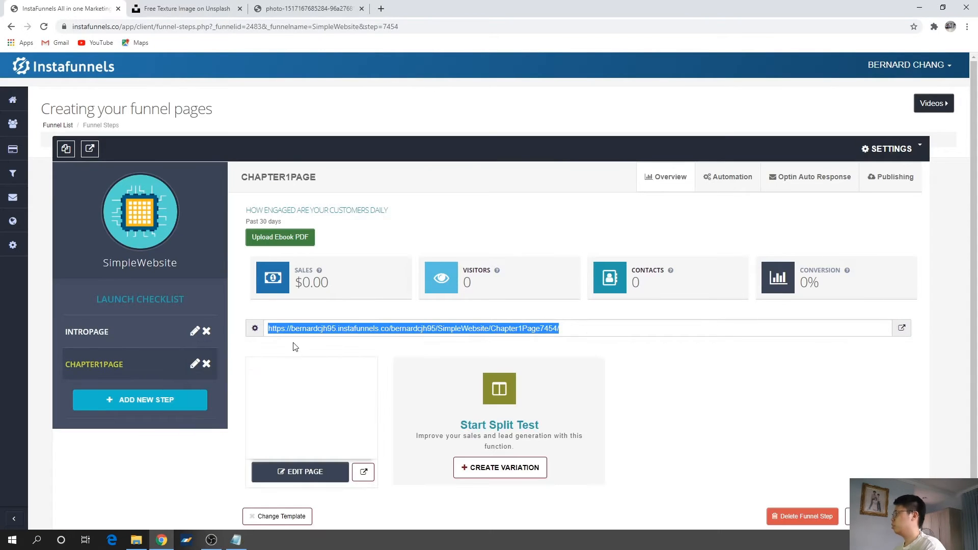
key("alt+Tab")
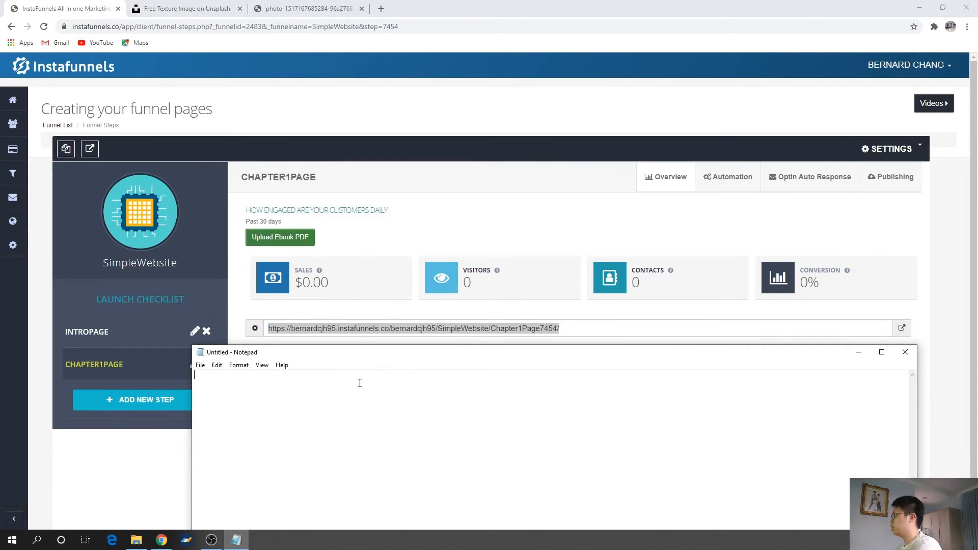
key("ctrl+v")
left_click(404, 330)
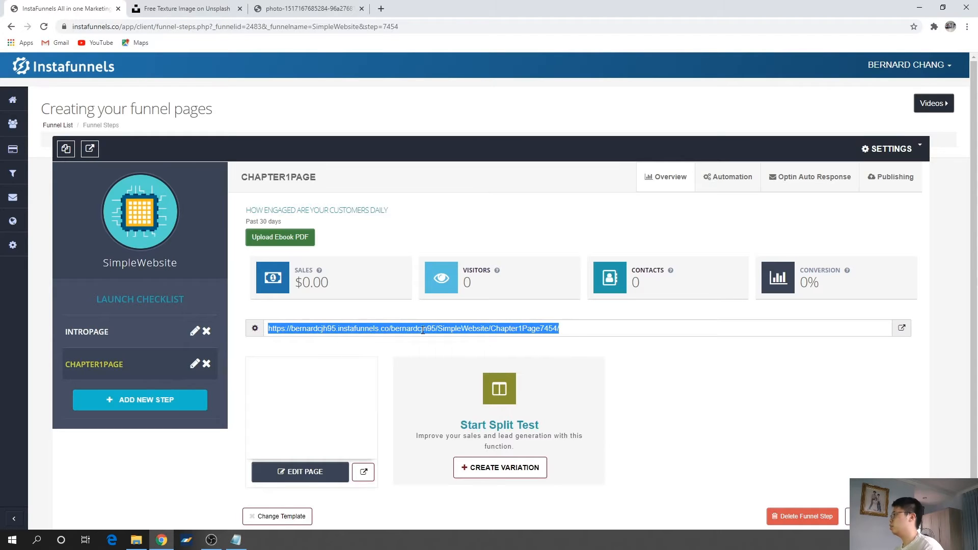
key("alt+Tab")
key("ctrl+a")
key("ctrl+v")
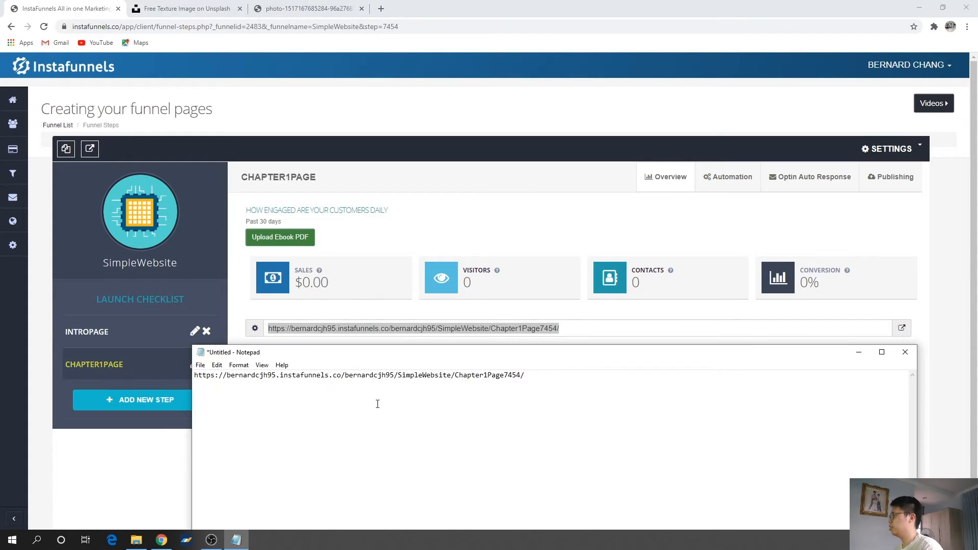
Label the pasted URL "Chapter 1" in Notepad, add a "Chapter 2" label below it, and minimize the window
key("Return")
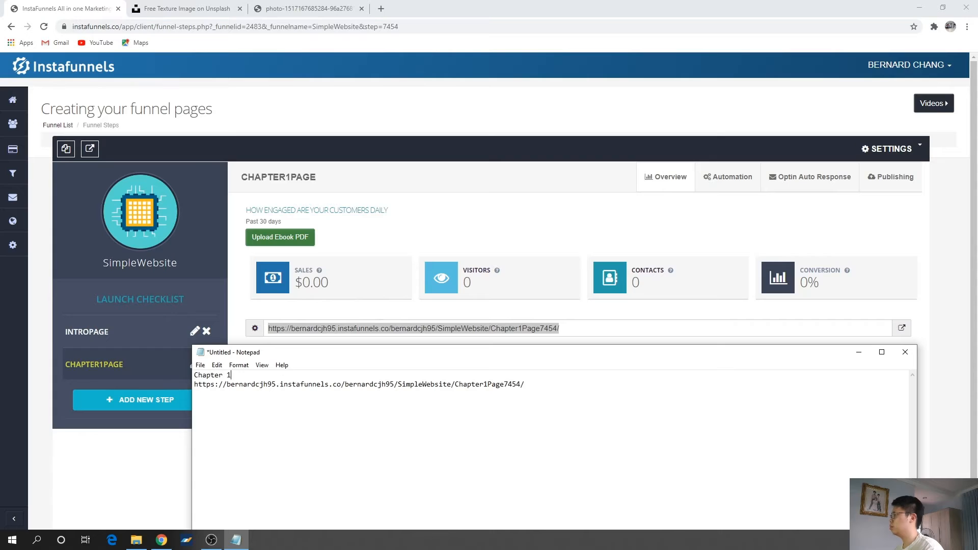
left_click(548, 381)
left_click(611, 327)
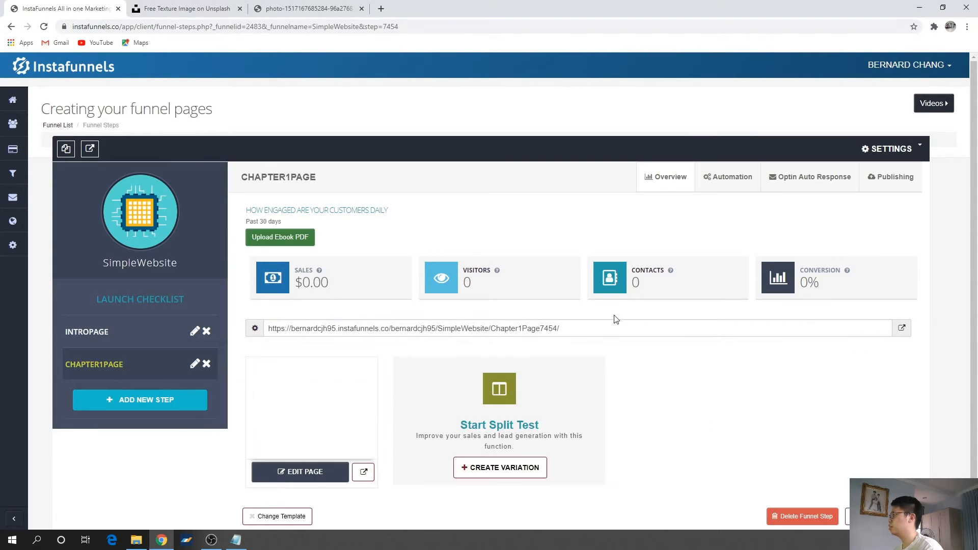
left_click(236, 540)
key("Return")
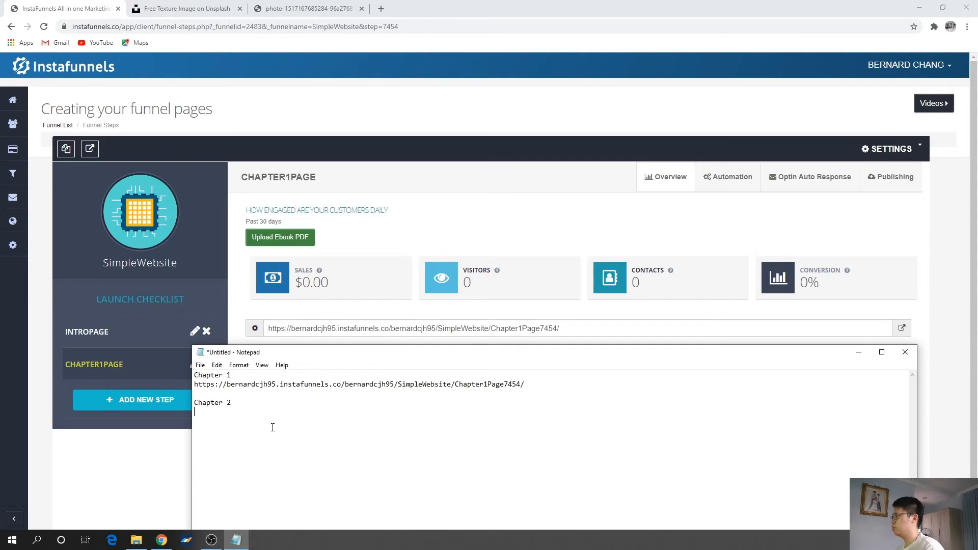
left_click(858, 353)
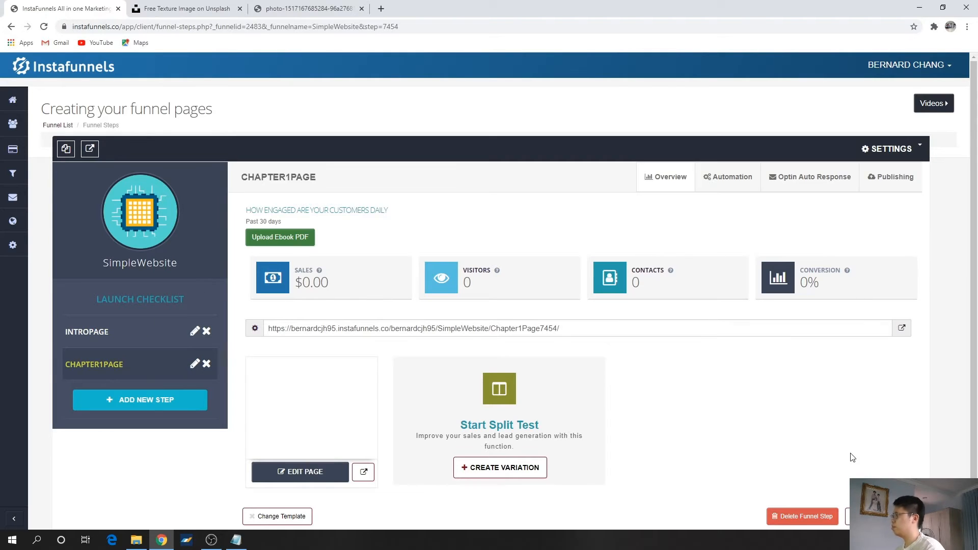
Clone the Chapter1Page funnel step
scroll(876, 449, "down", 1)
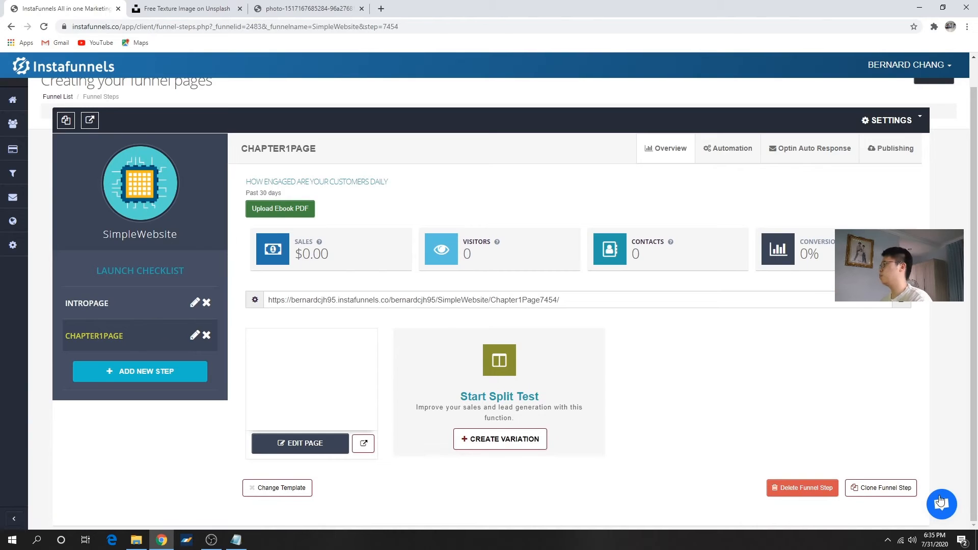
left_click(892, 488)
left_click(623, 347)
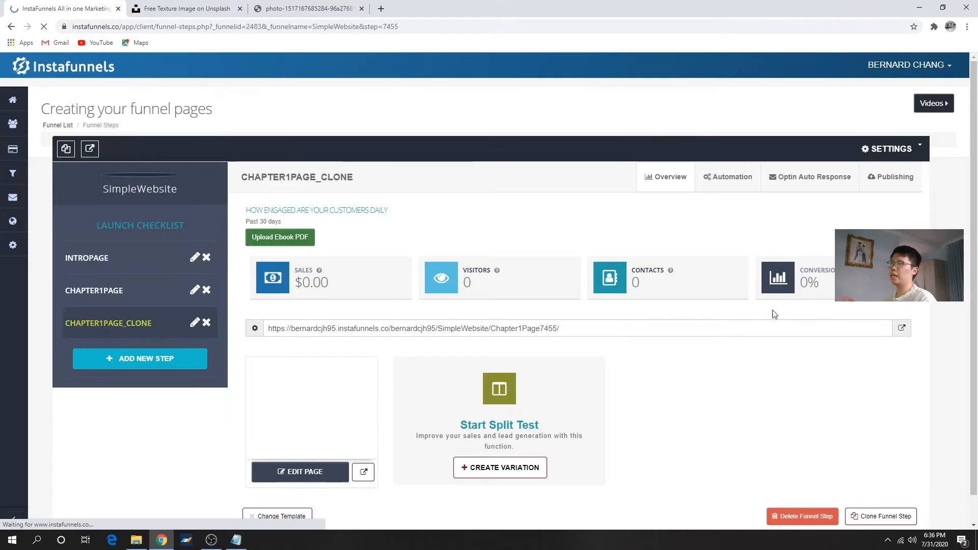
Rename the cloned funnel step to Chapter2Page and save the step name
scroll(263, 336, "down", 1)
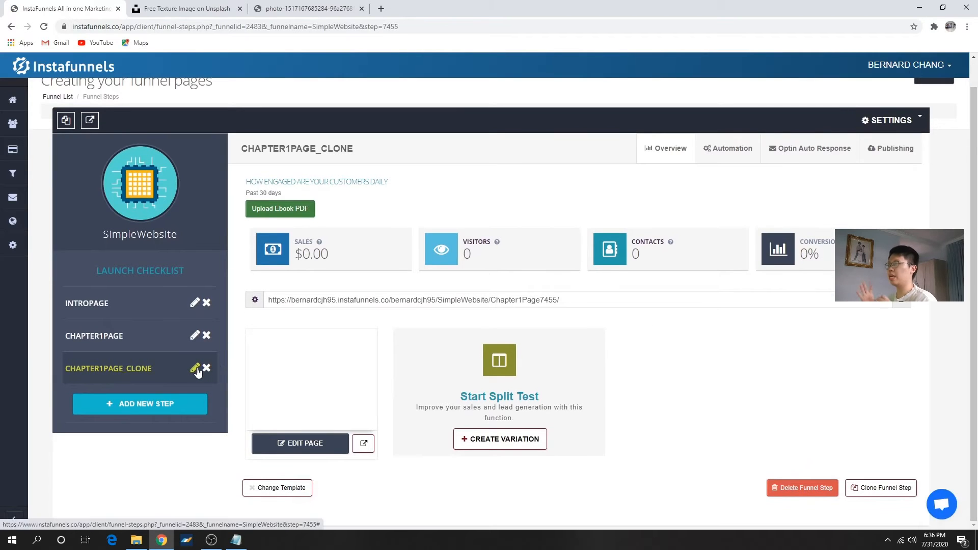
left_click(195, 369)
left_click(420, 323)
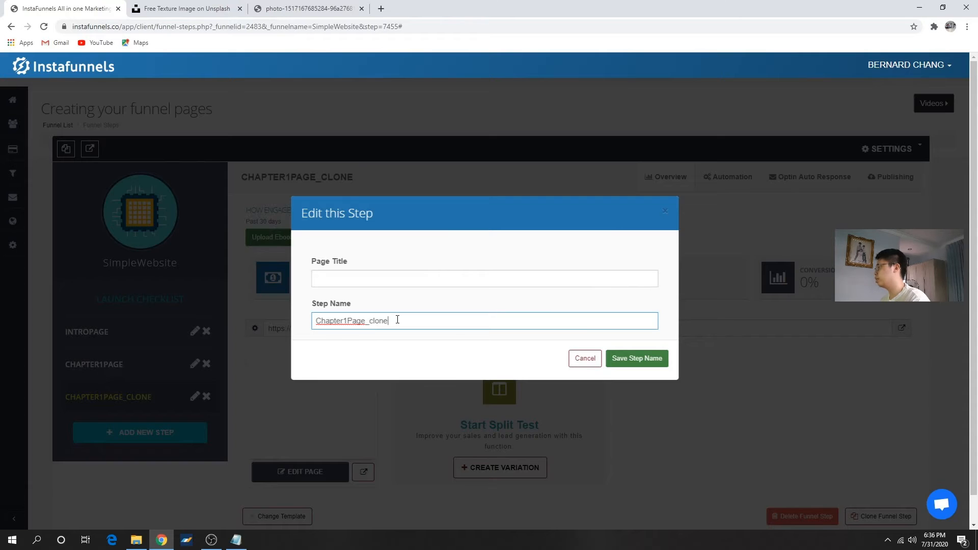
key("BackSpace")
key("BackSpace")
key("BackSpace")
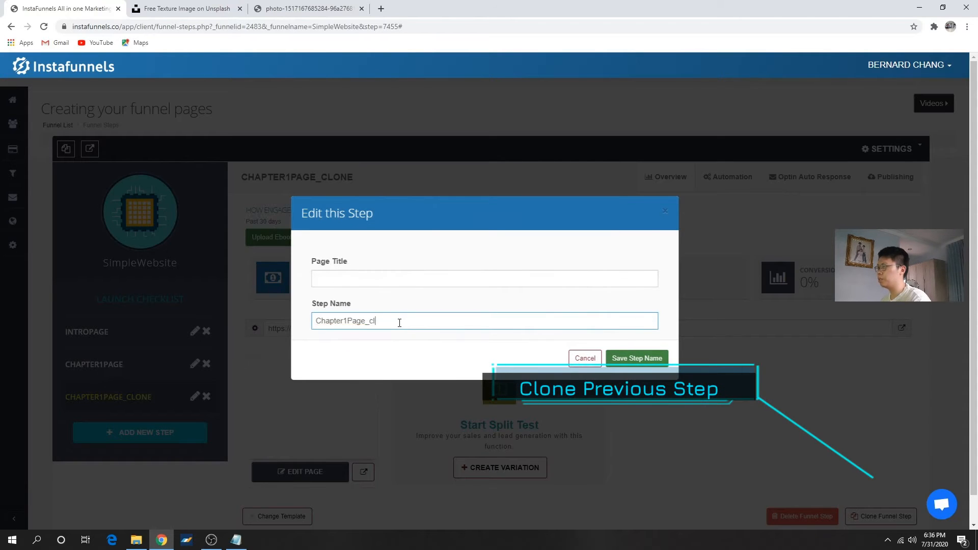
key("BackSpace")
type("2Page")
left_click(637, 358)
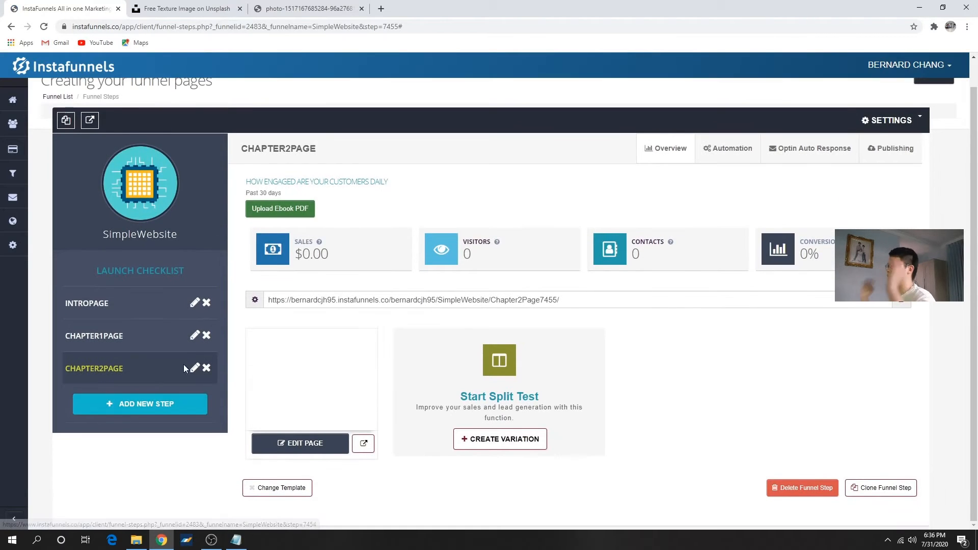
Open the Chapter2Page in the page editor and change the heading below the video to "Chapter 2"
left_click(270, 443)
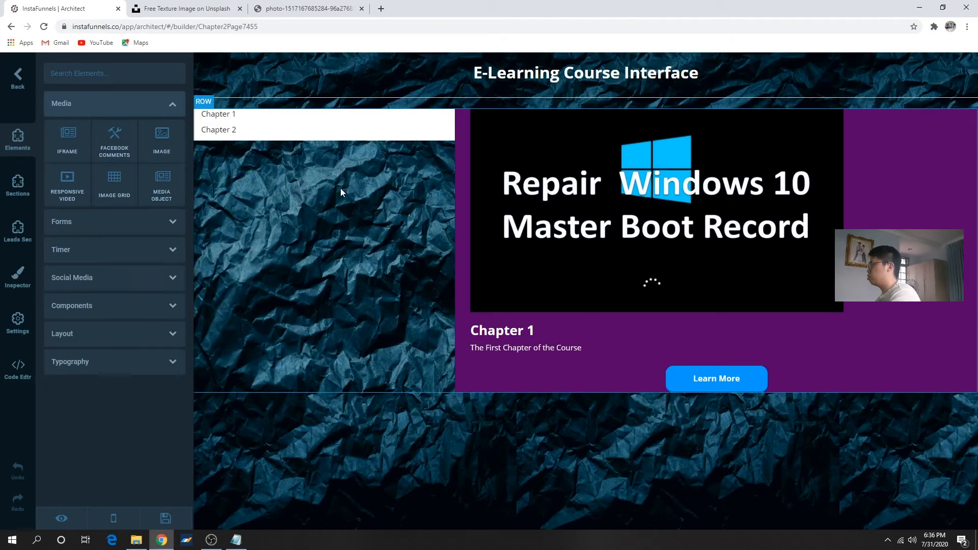
left_click(554, 332)
key("BackSpace")
type("2")
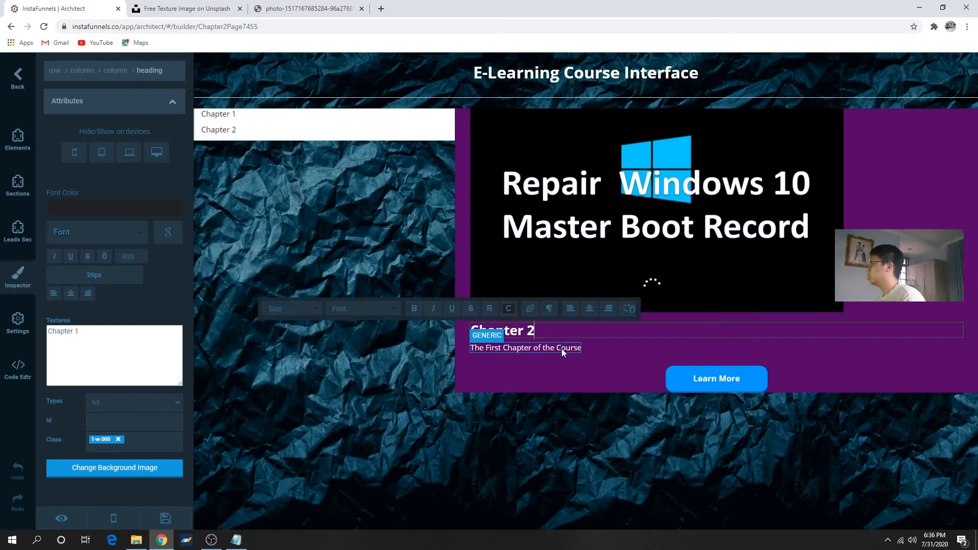
Change the description under the Chapter 2 heading to "The Second Chapter of the Course"
left_click(561, 349)
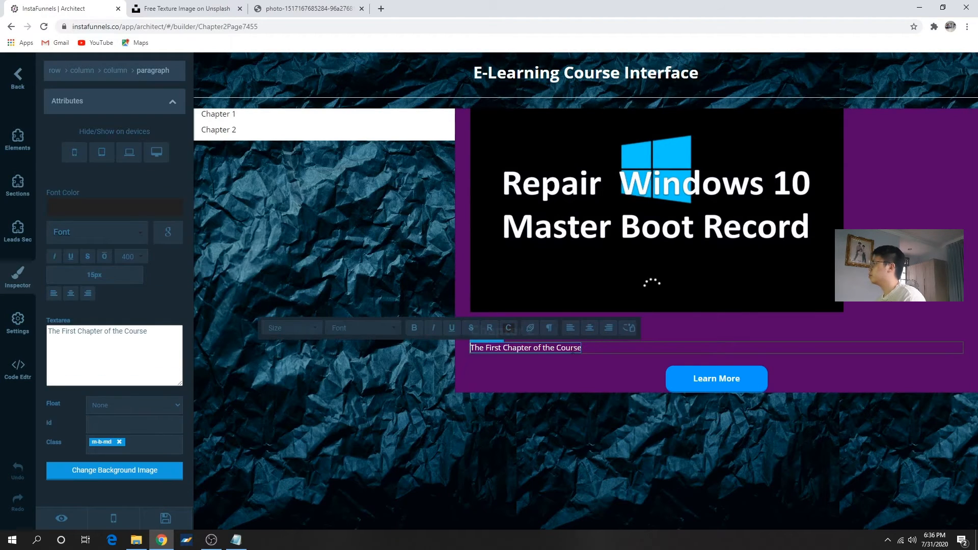
left_click(524, 345)
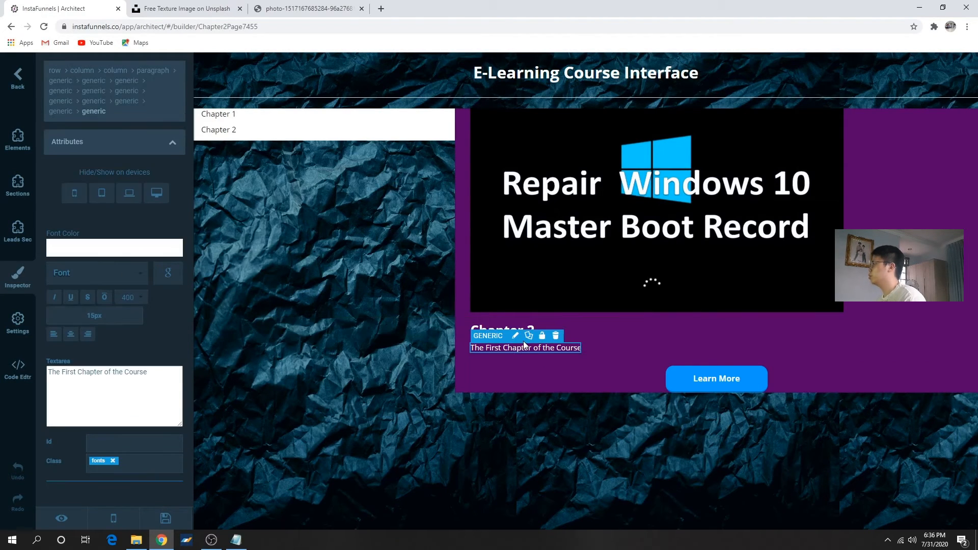
left_click(504, 348)
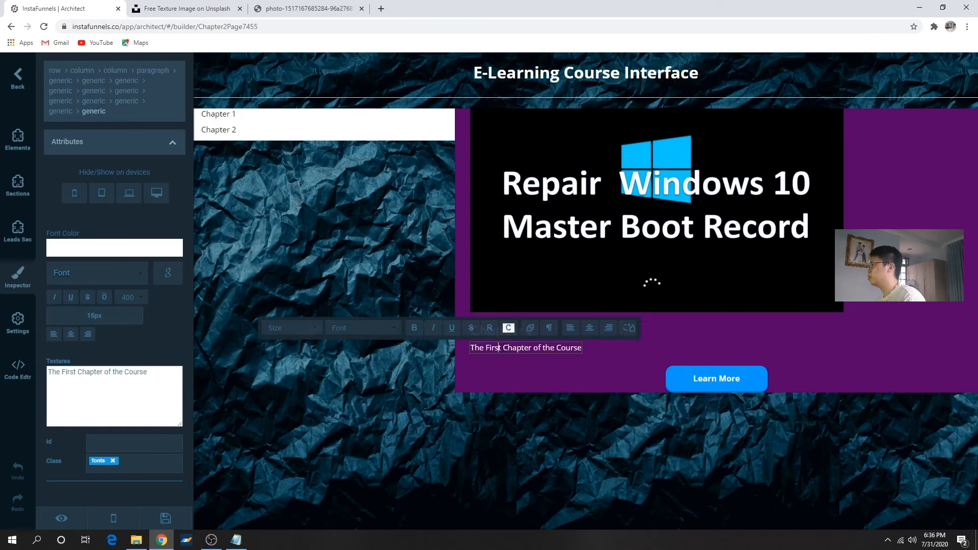
key("BackSpace")
key("BackSpace")
key("BackSpace")
key("BackSpace")
key("BackSpace")
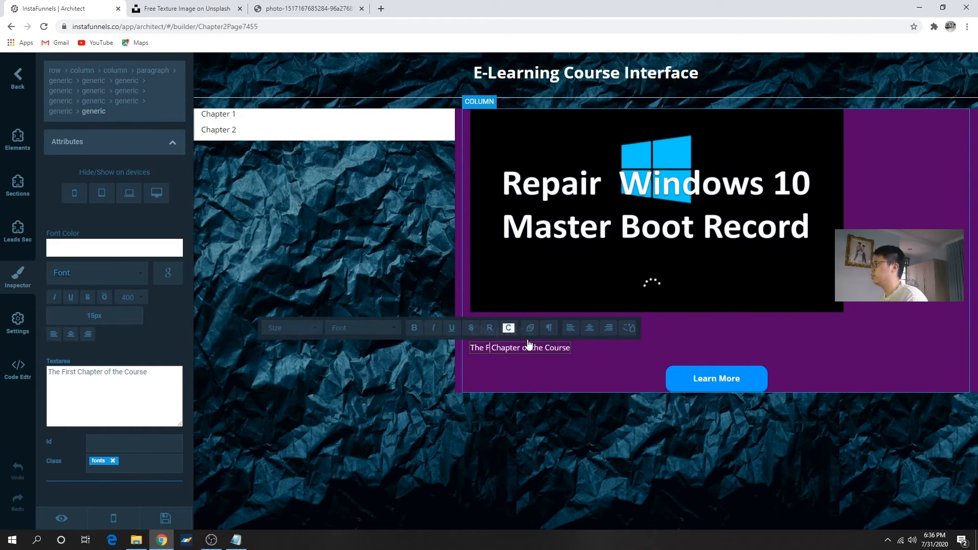
type("Second")
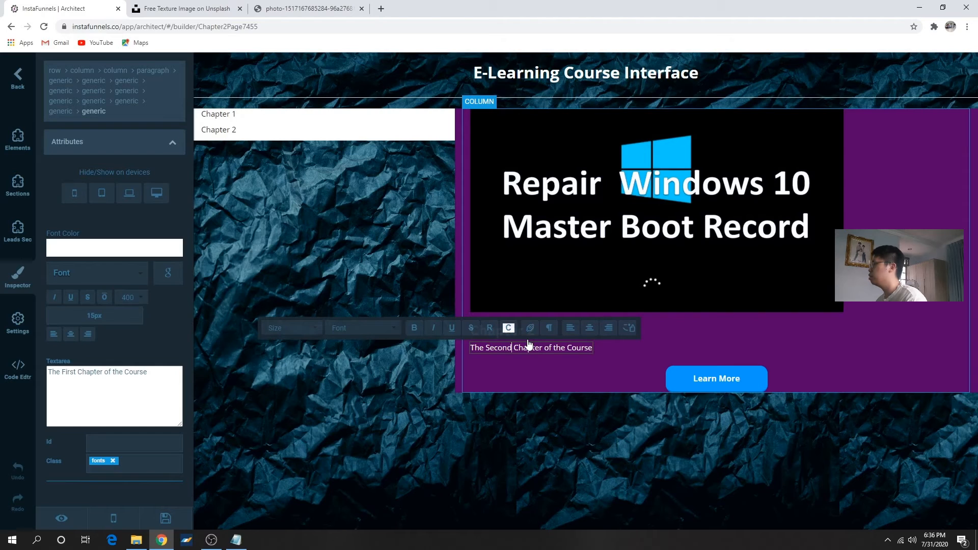
left_click(681, 329)
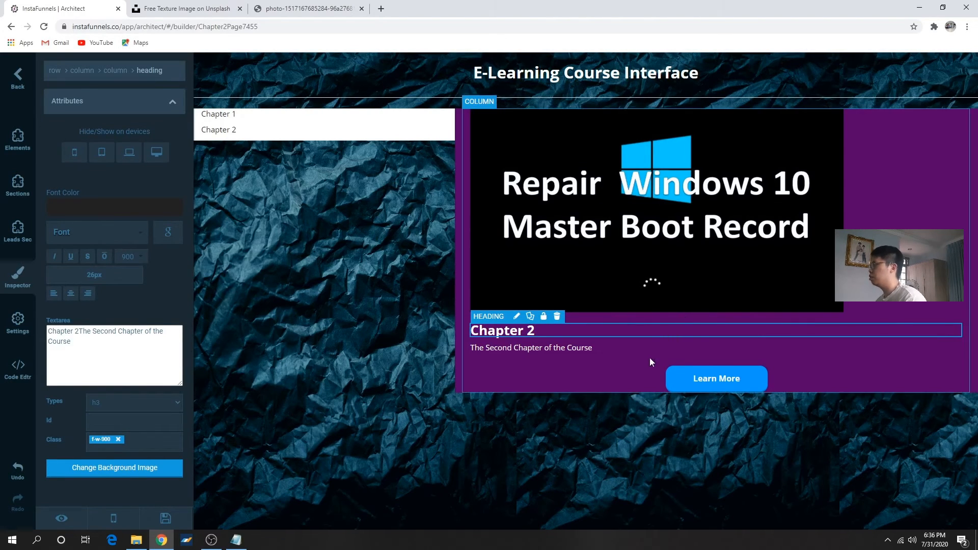
left_click(622, 214)
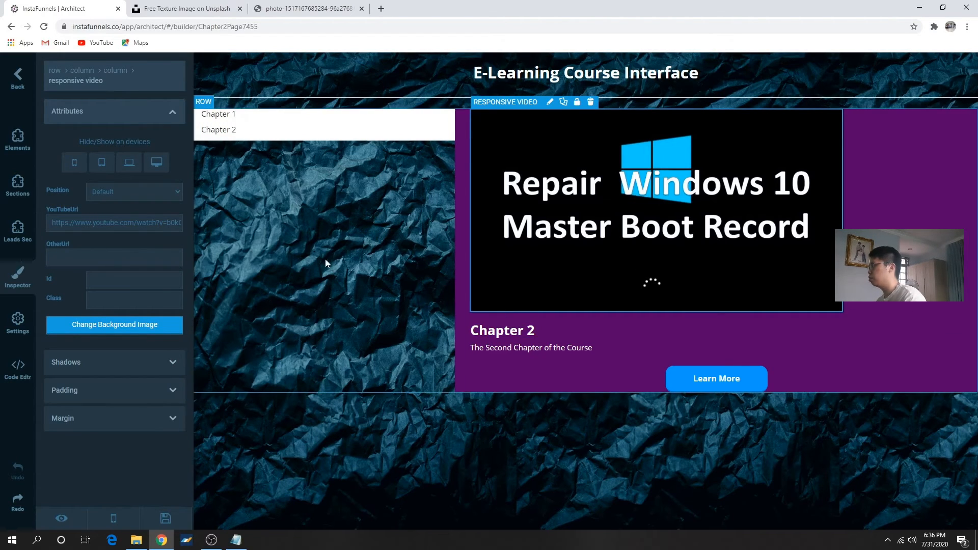
Link the "Chapter 1" text in the chapter list to the Chapter1Page URL copied from Notepad
left_click(262, 119)
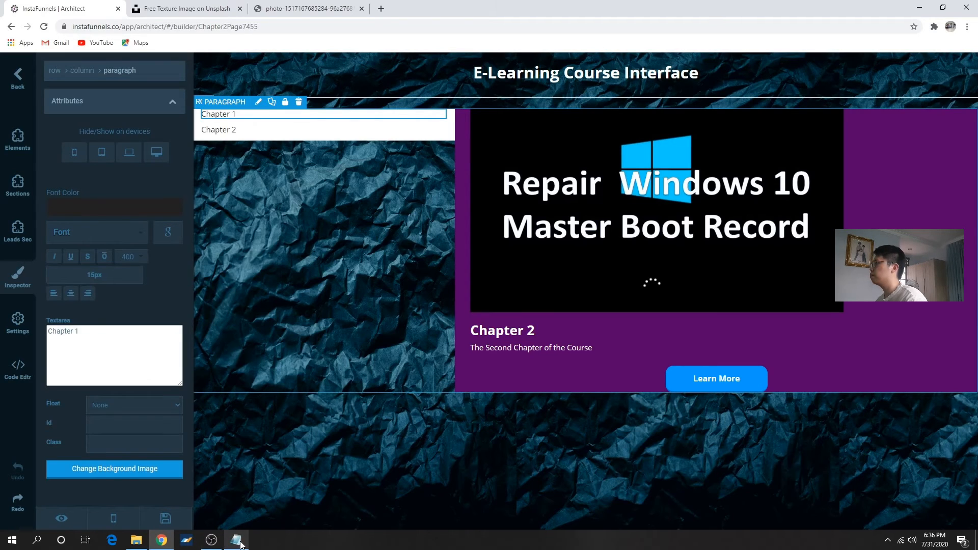
left_click(258, 104)
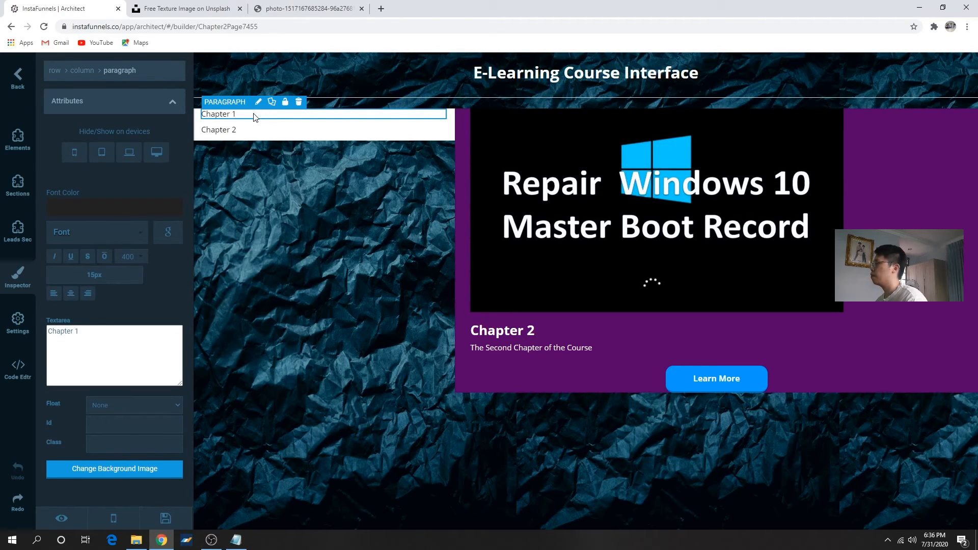
left_click_drag(207, 109, 213, 107)
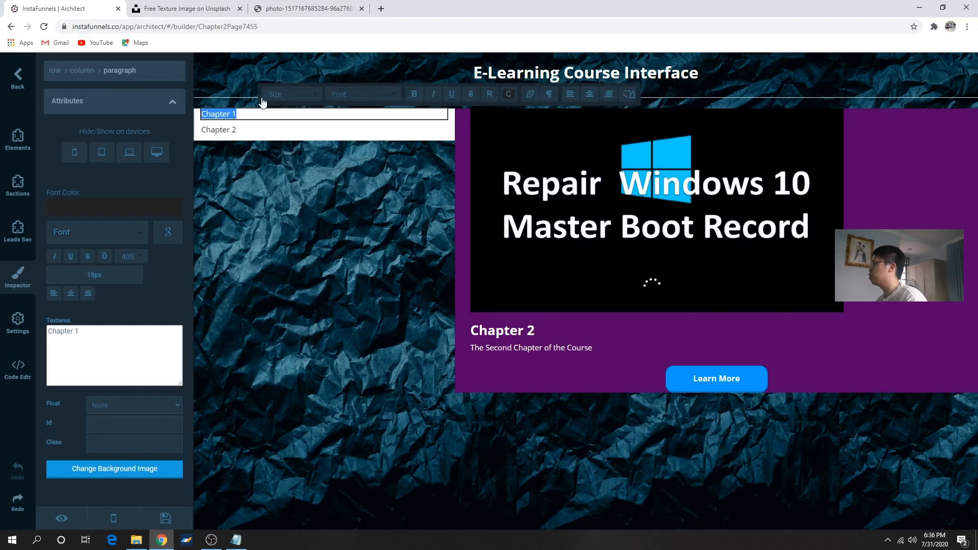
left_click(536, 94)
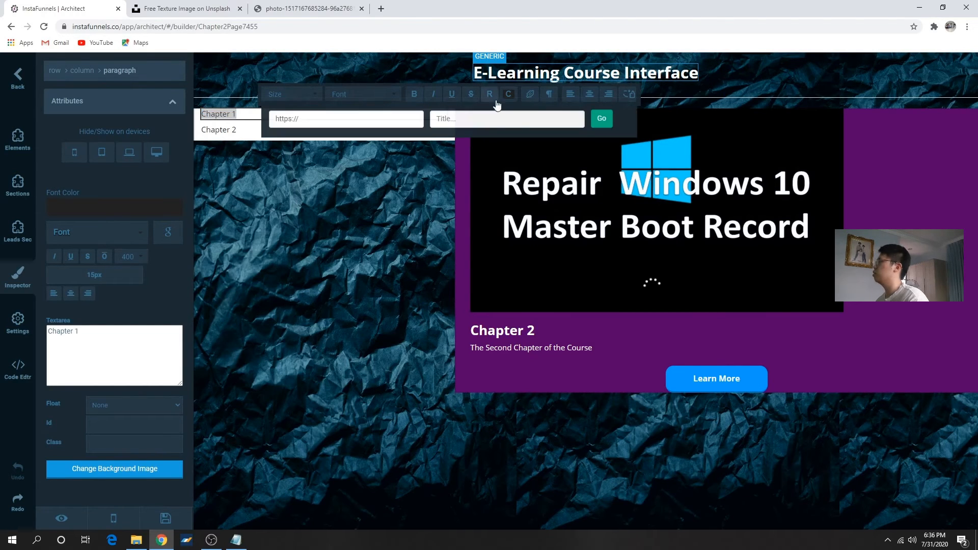
left_click(236, 541)
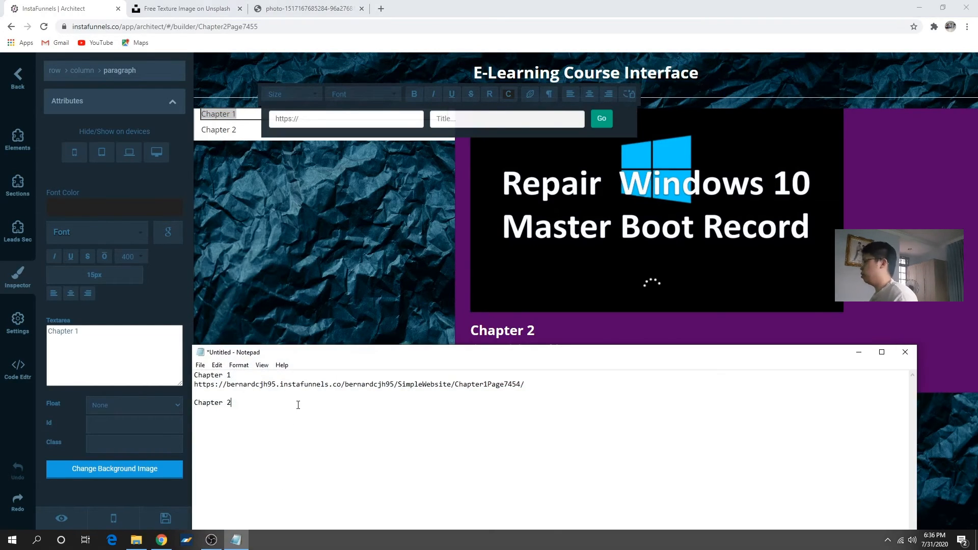
left_click_drag(525, 384, 199, 384)
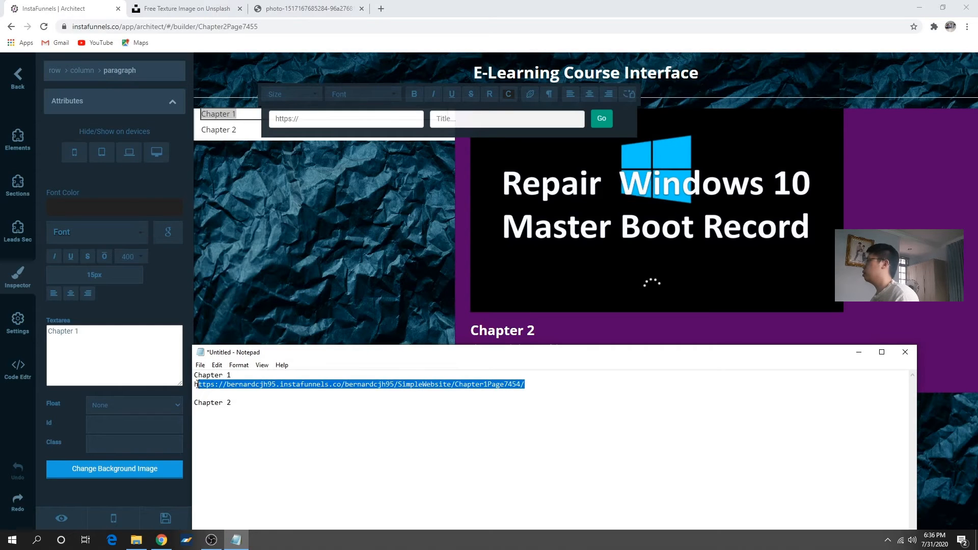
left_click(309, 117)
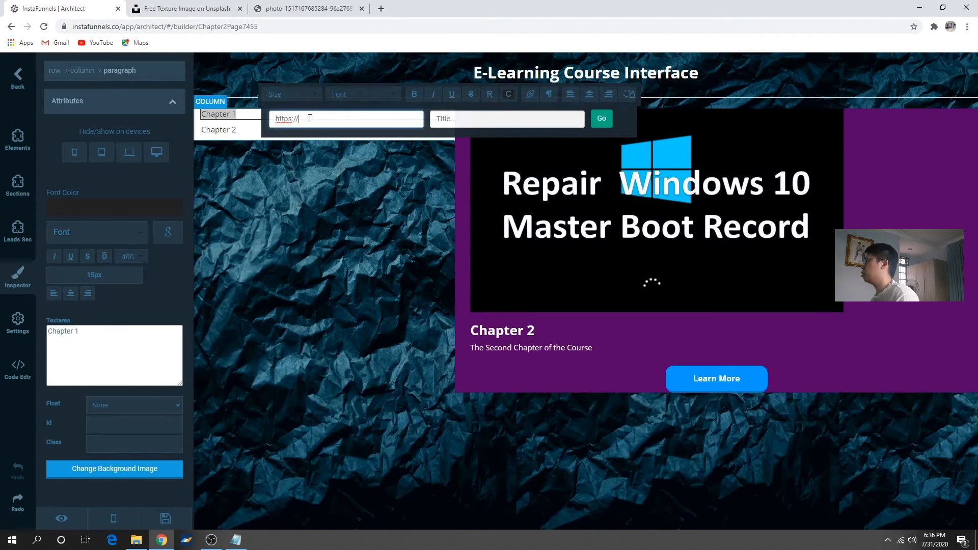
key("ctrl+v")
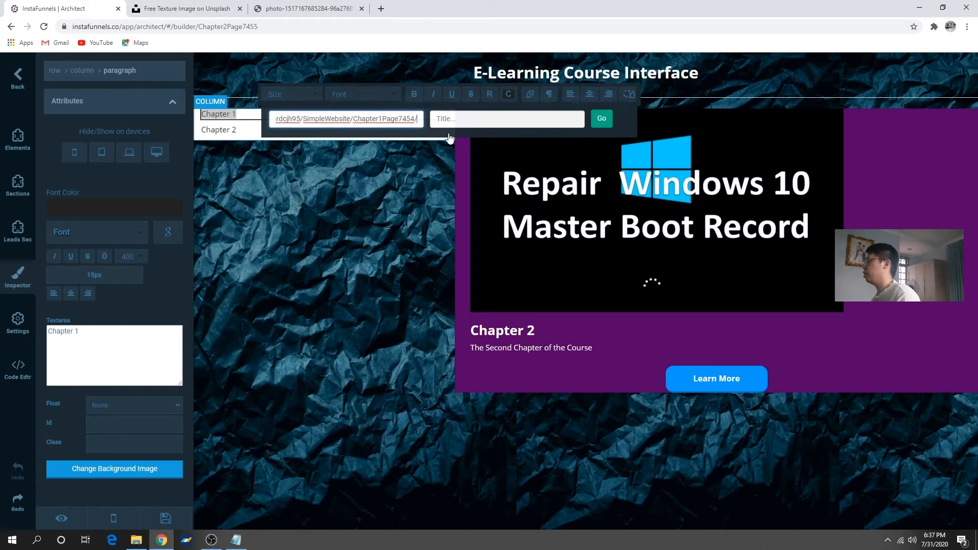
left_click(605, 123)
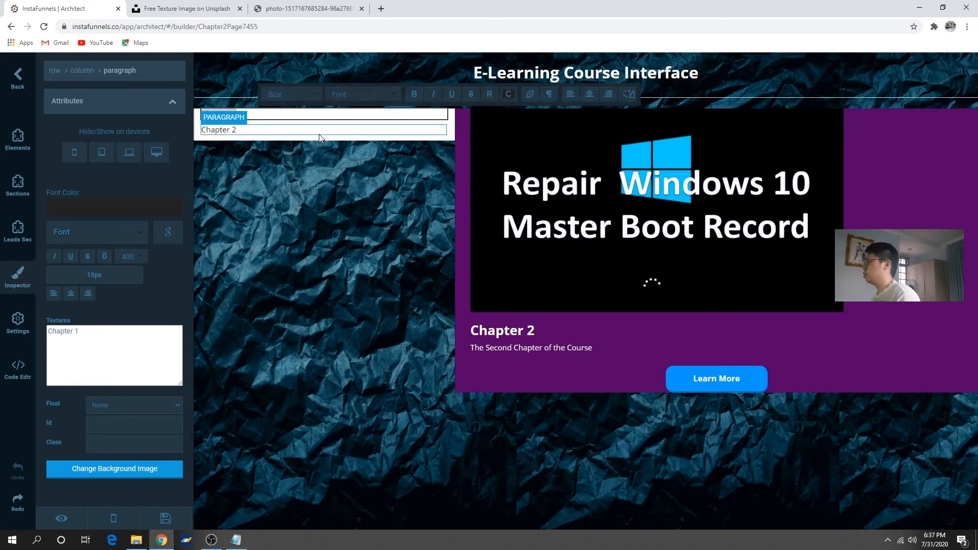
left_click(319, 133)
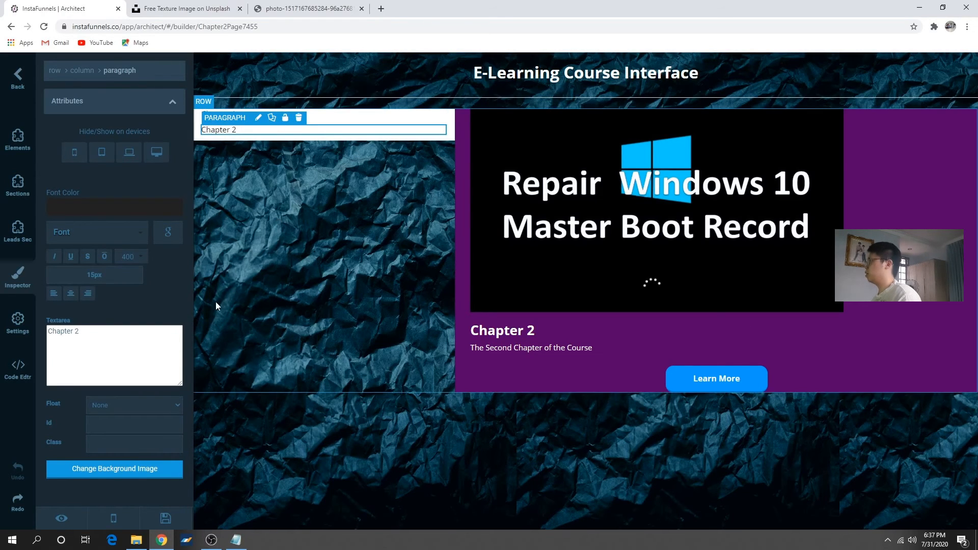
Save the Chapter 2 page and publish it from the funnel overview
left_click(166, 519)
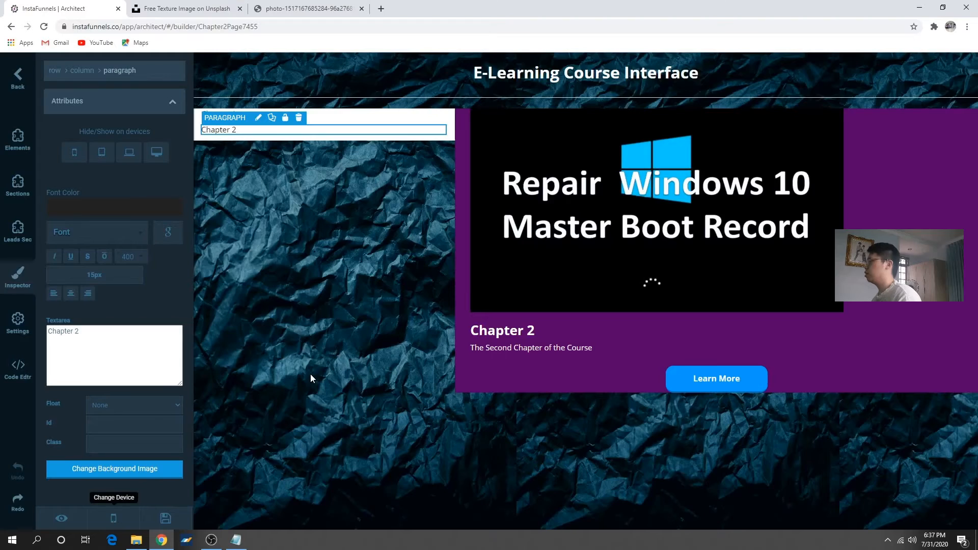
left_click(18, 77)
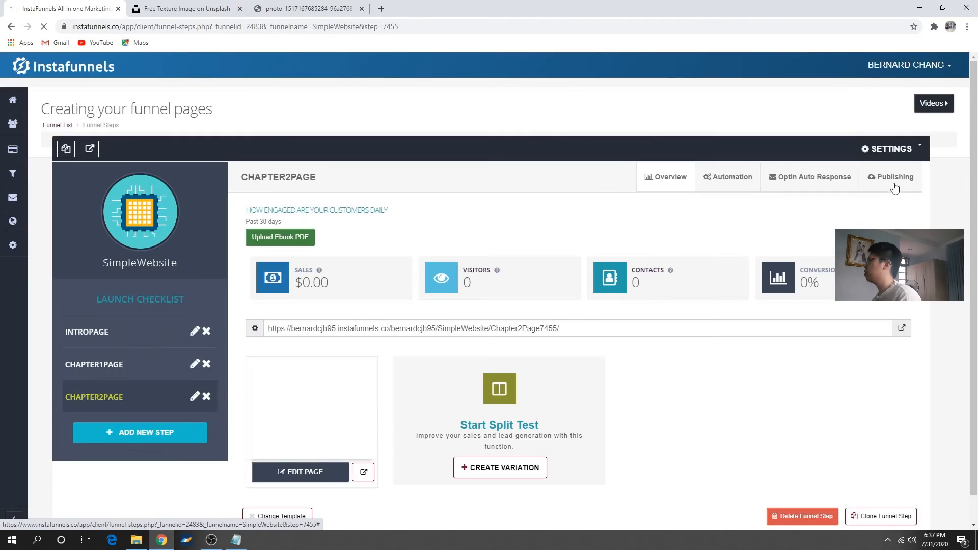
left_click(894, 184)
left_click(512, 189)
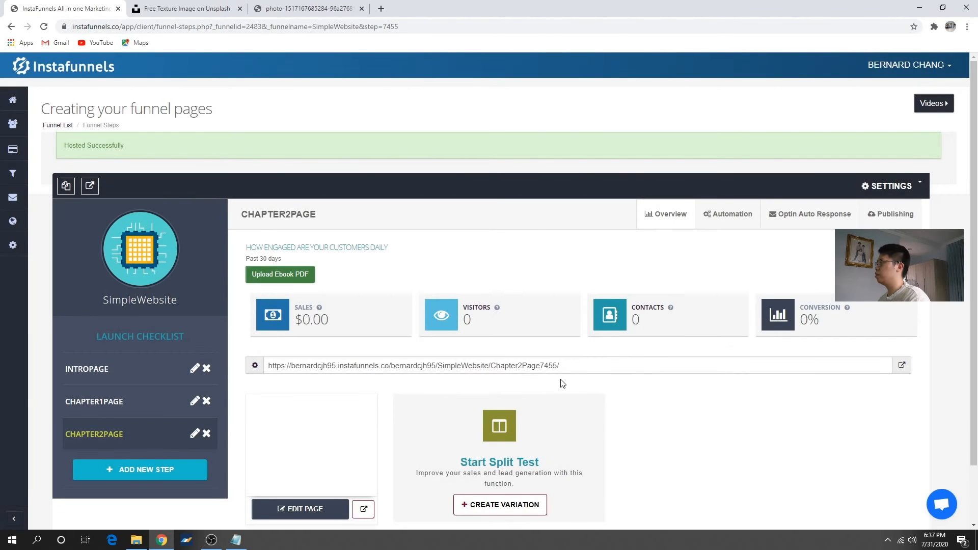
Copy the Chapter2Page URL from the funnel overview into Notepad below the "Chapter 2" label, and minimize Notepad
left_click_drag(248, 398, 260, 382)
key("ctrl+c")
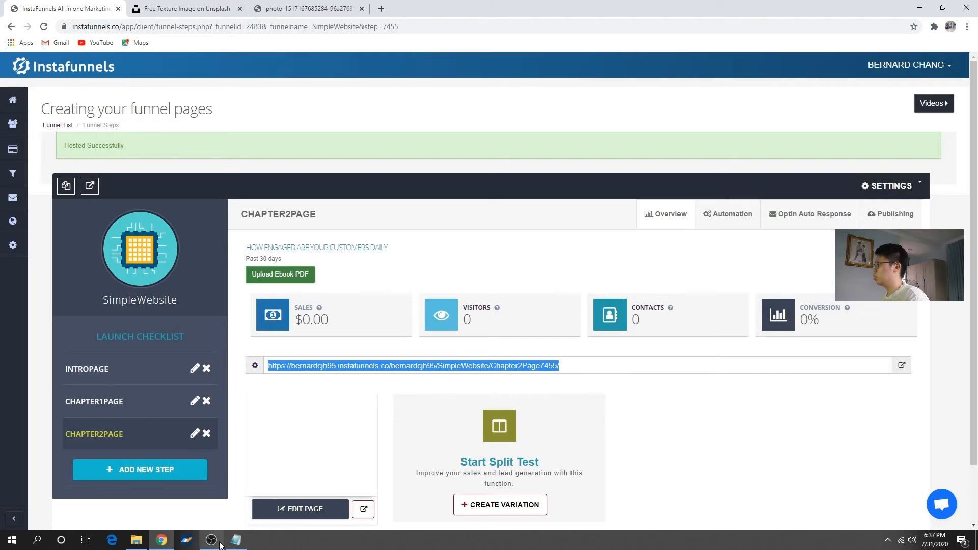
left_click(236, 540)
left_click(286, 417)
key("ctrl+v")
left_click(674, 398)
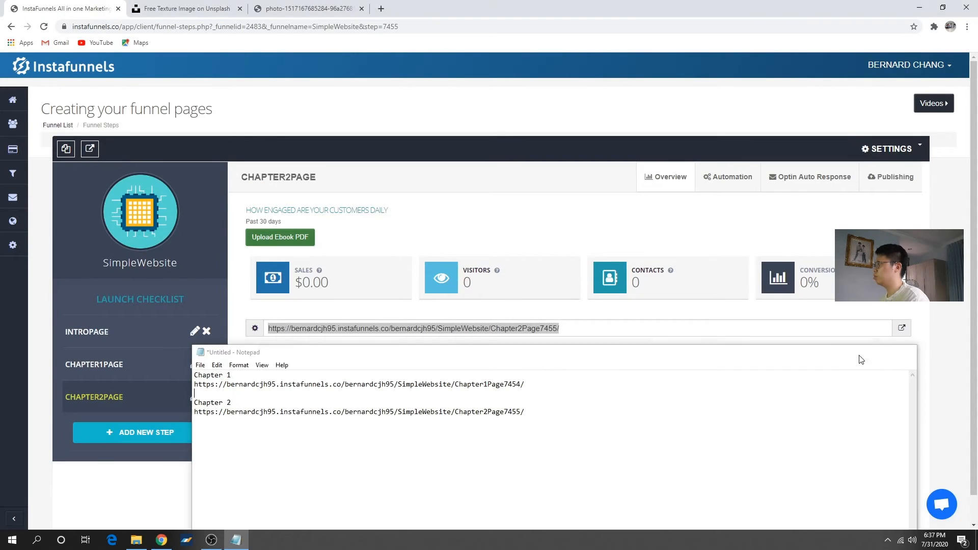
left_click(860, 352)
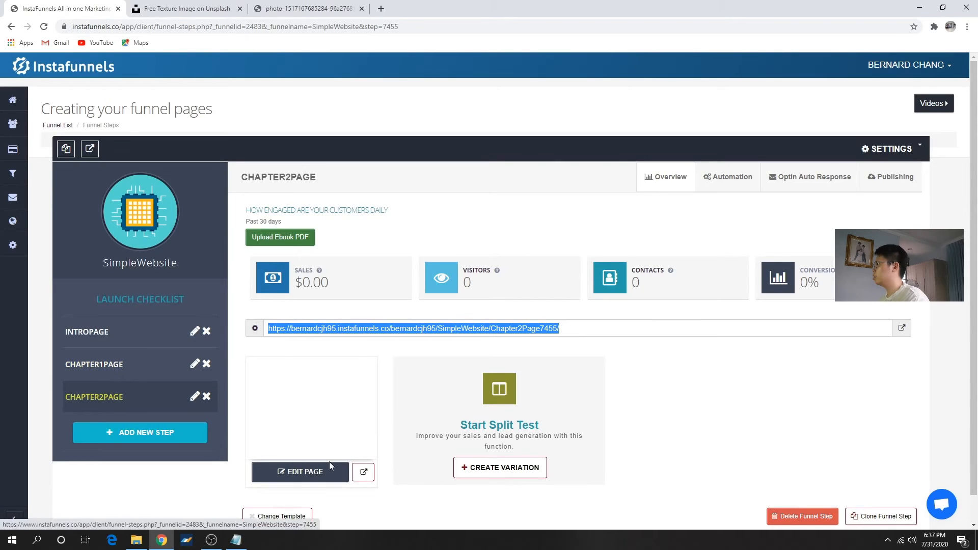
In the Chapter 2 page editor, link the "Chapter 2" text in the chapter list to the Chapter2Page URL stored in Notepad
left_click(300, 471)
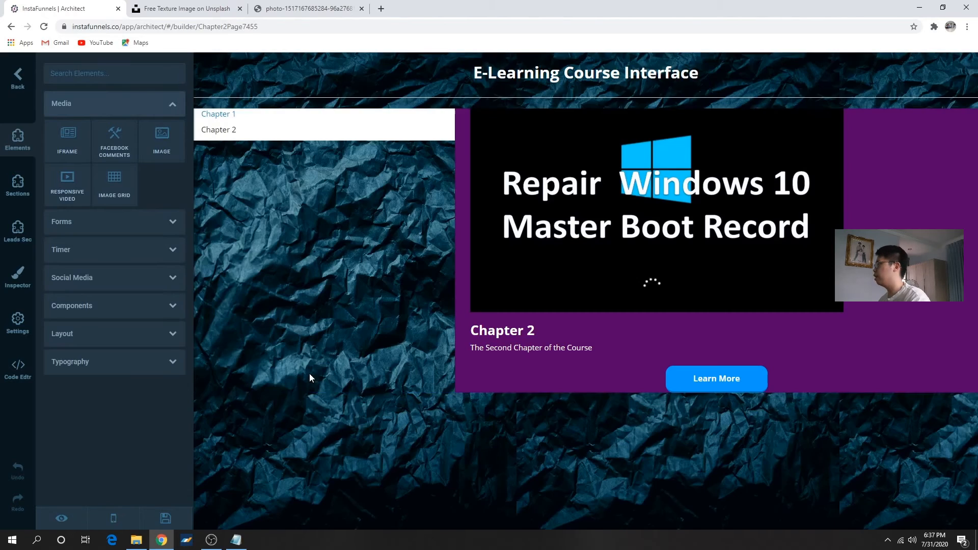
left_click(238, 132)
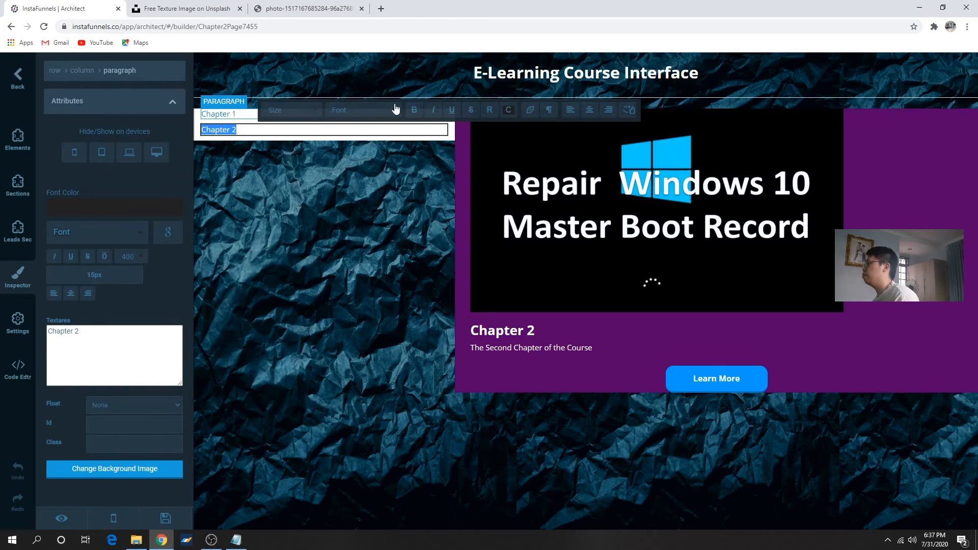
left_click(531, 110)
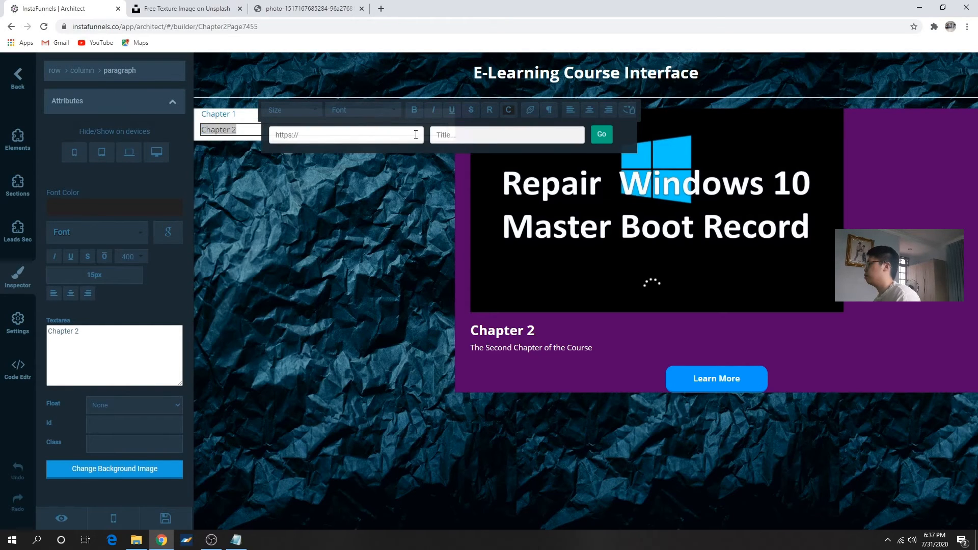
mouse_move(240, 544)
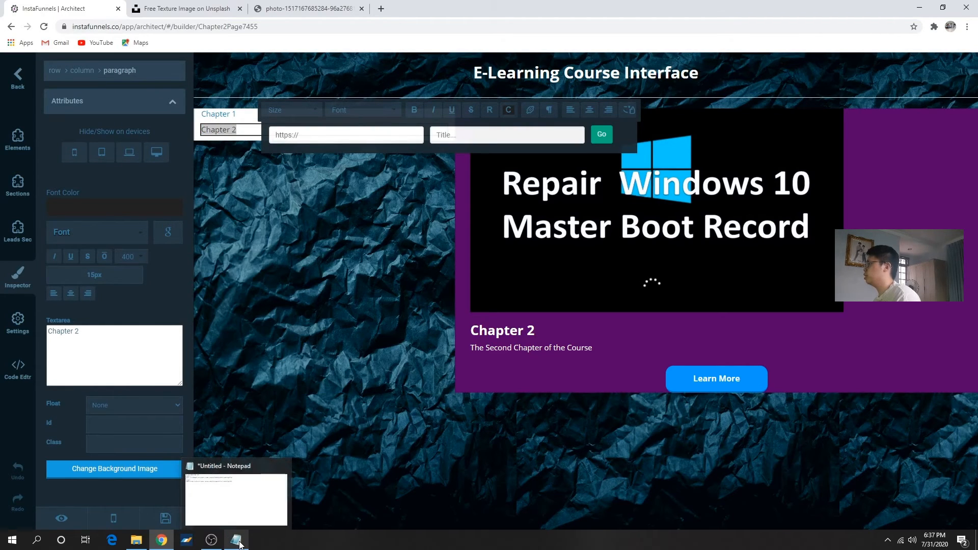
left_click(242, 545)
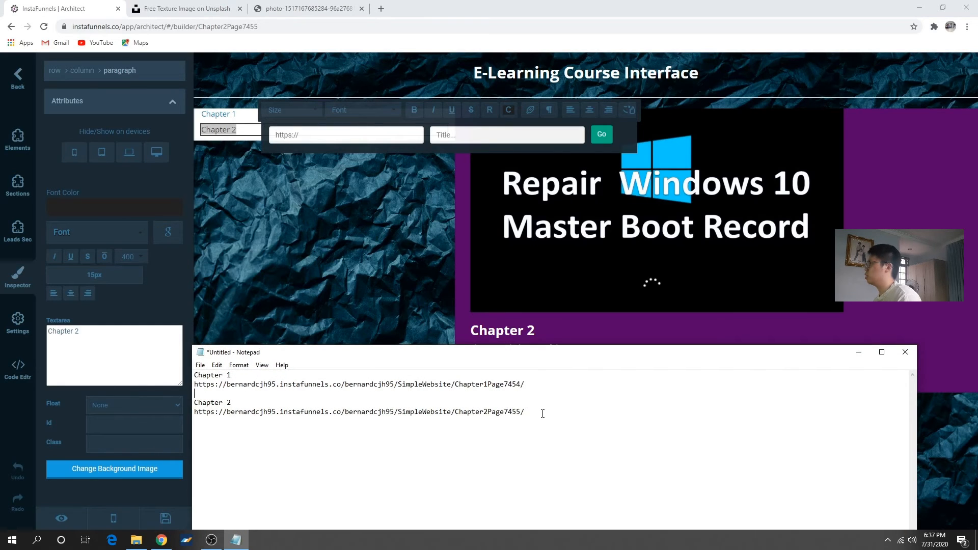
left_click_drag(502, 413, 199, 429)
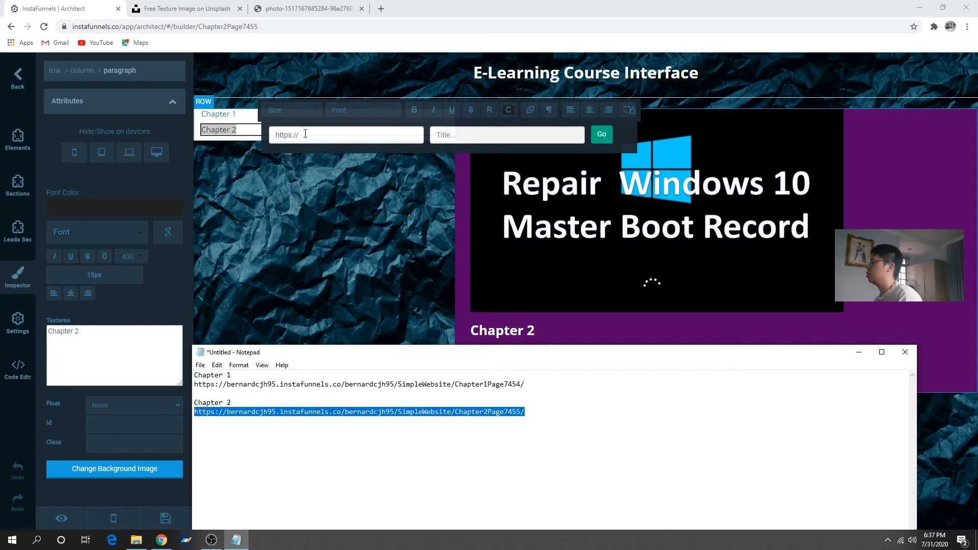
left_click(305, 134)
key("ctrl+v")
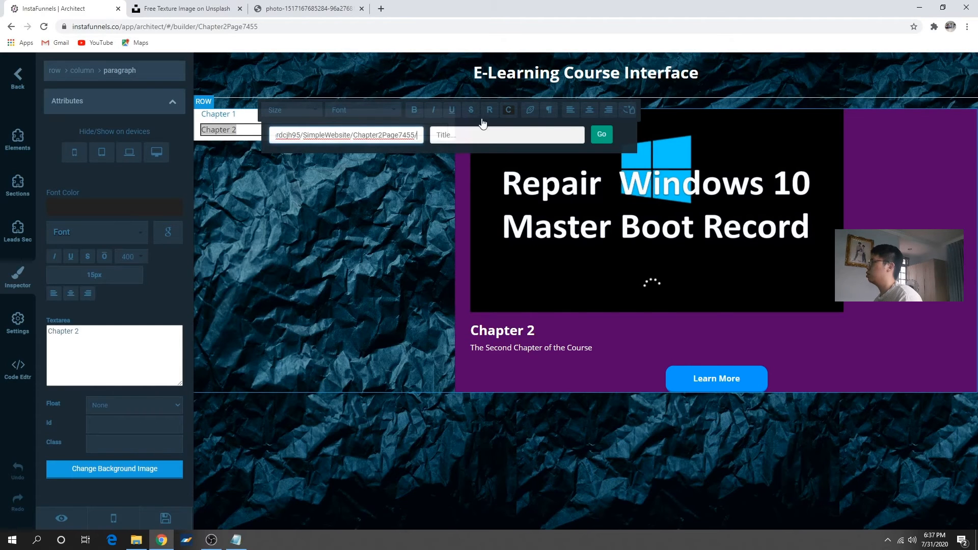
left_click(602, 134)
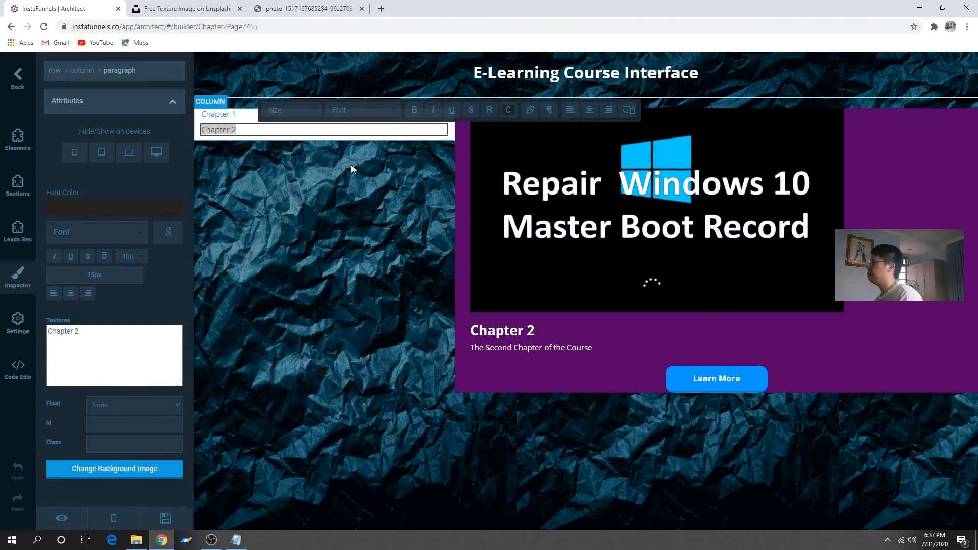
left_click(510, 246)
left_click(417, 255)
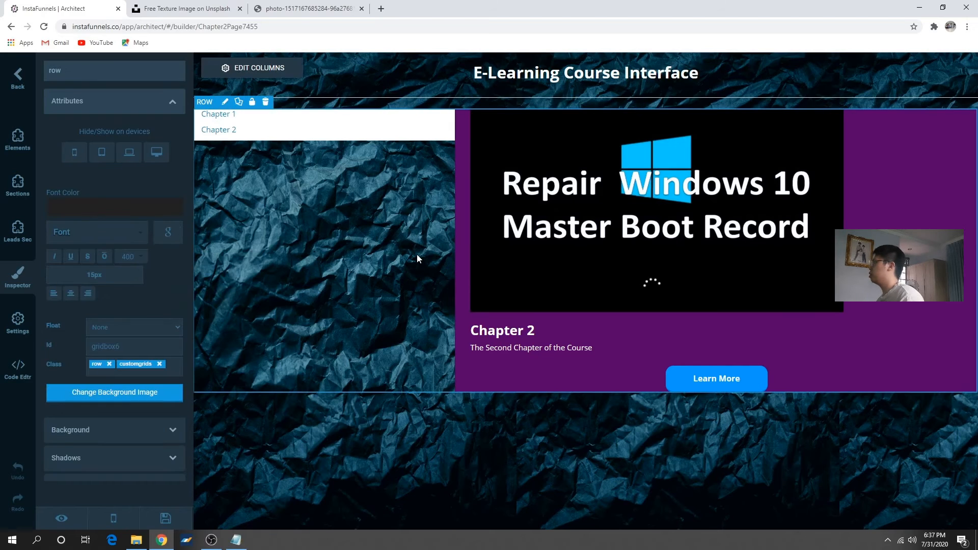
Save and publish the Chapter 2 page, and open Chapter1Page of the funnel for editing
left_click(165, 519)
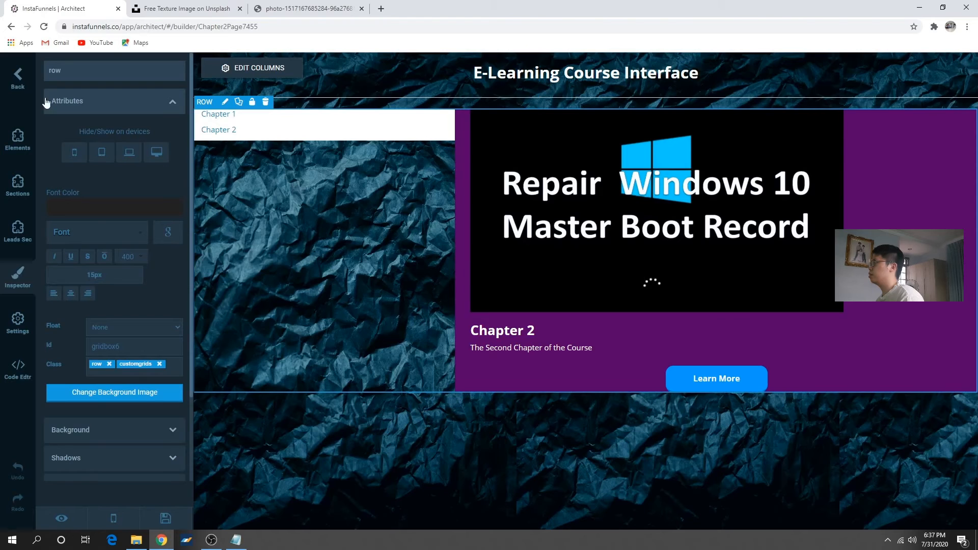
left_click(17, 76)
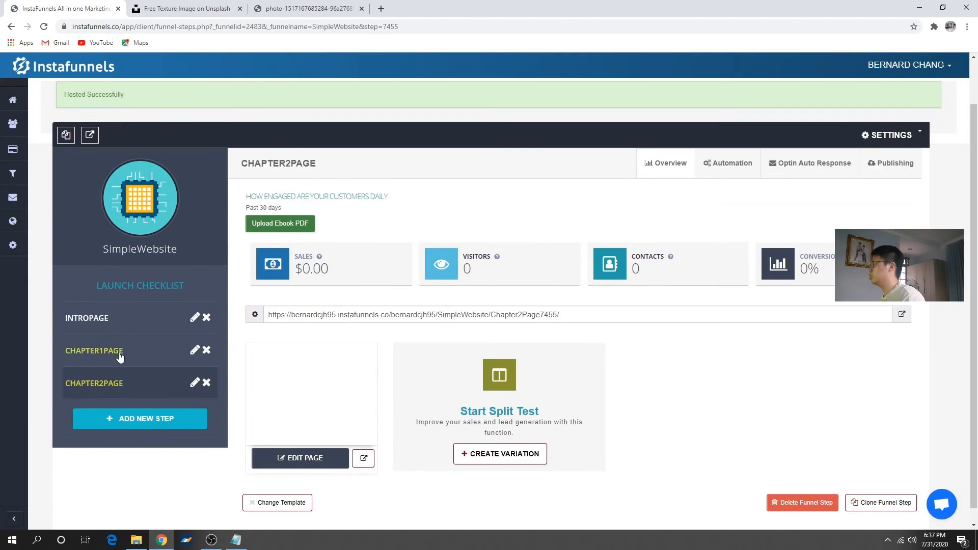
left_click(119, 356)
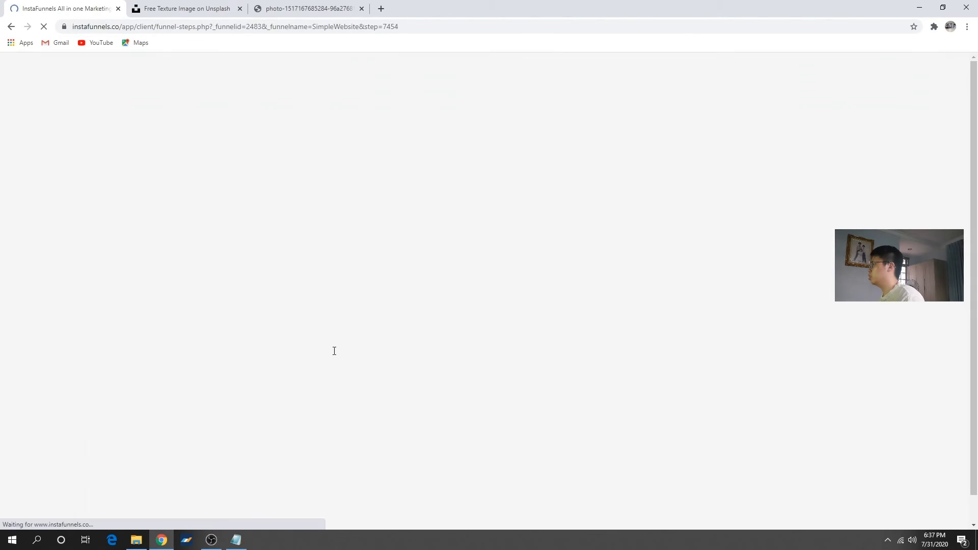
left_click(300, 441)
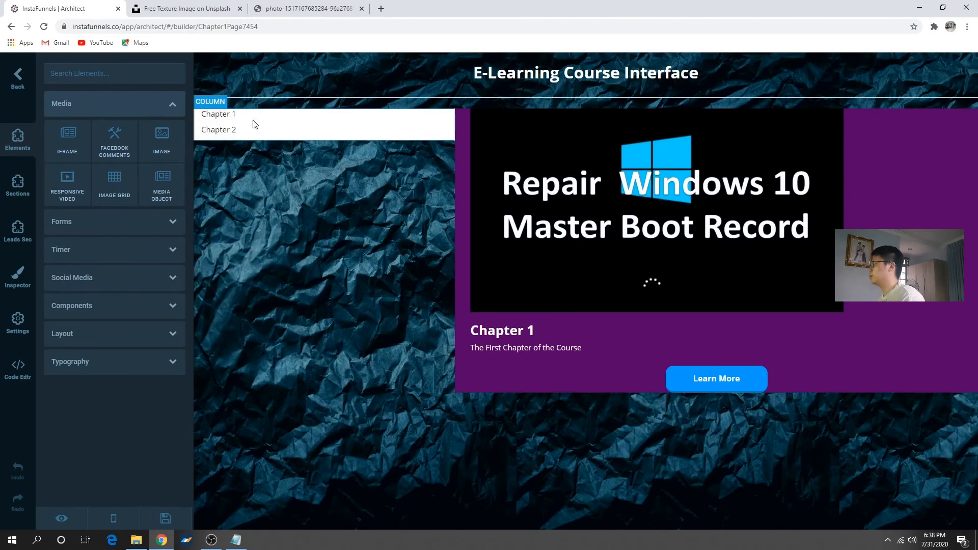
On the Chapter 1 page, link the "Chapter 1" text in the chapter list to the Chapter1Page URL copied from Notepad
left_click(241, 115)
double_click(233, 116)
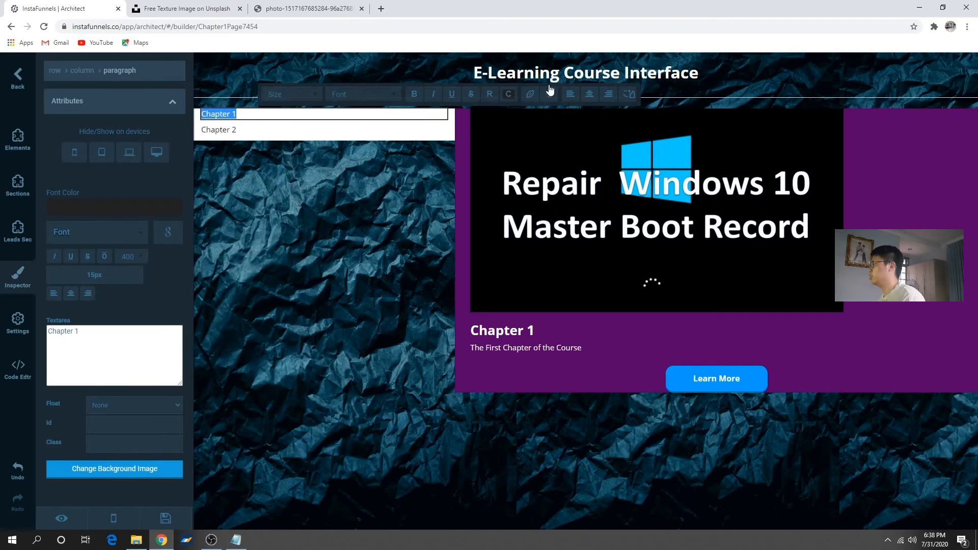
left_click(530, 94)
left_click(236, 541)
left_click_drag(538, 386, 194, 385)
key("ctrl+c")
left_click(307, 117)
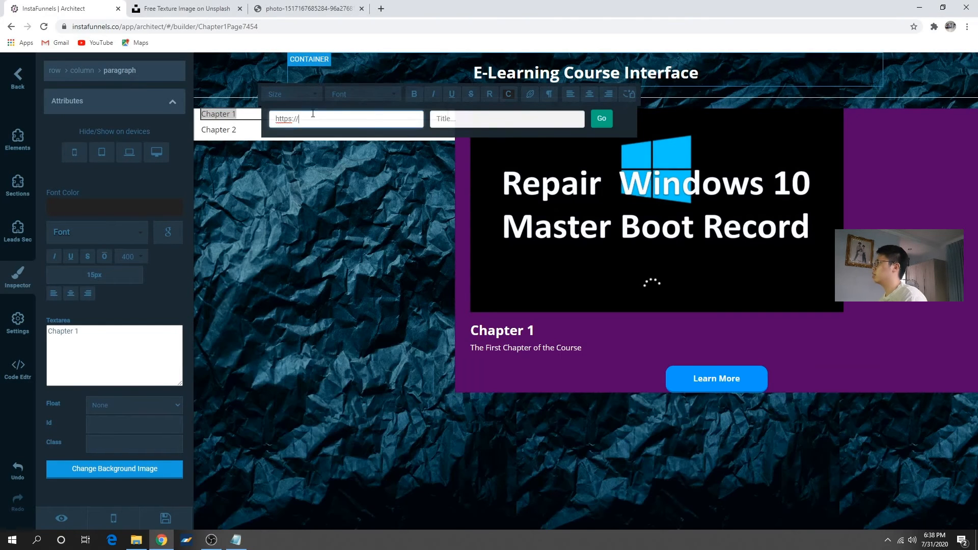
key("ctrl+v")
left_click(598, 118)
Link the "Chapter 2" text in the Chapter 1 page's chapter list to the Chapter2Page URL copied from Notepad
left_click(245, 131)
left_click(242, 131)
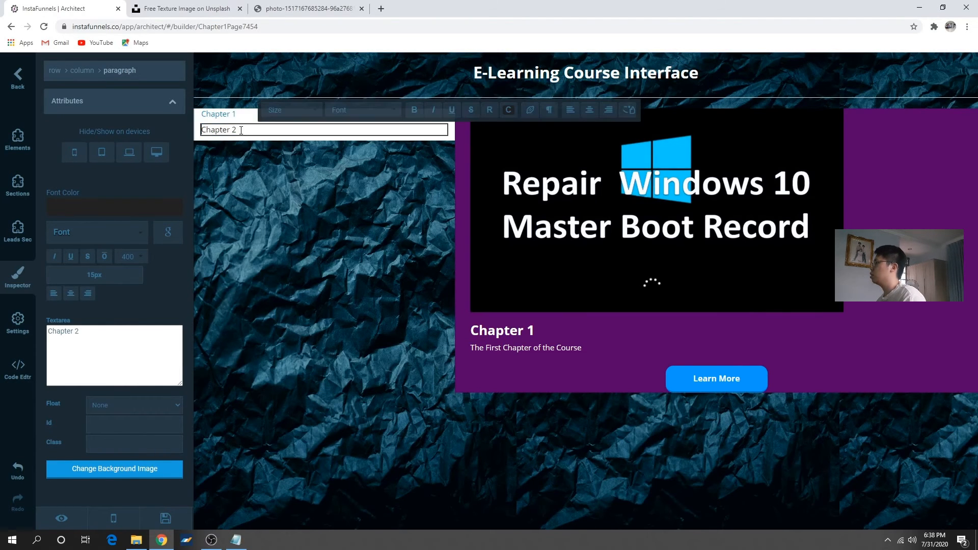
left_click_drag(211, 130, 201, 131)
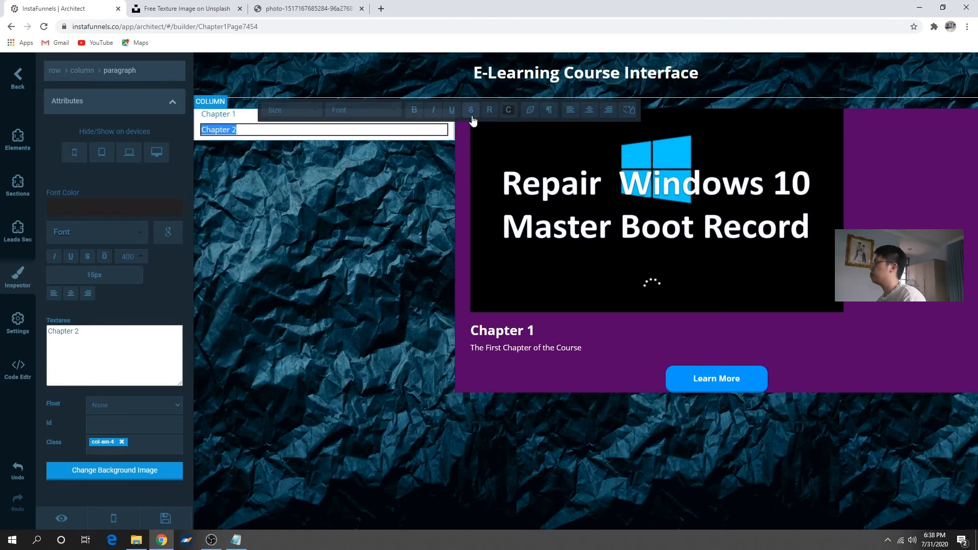
left_click(525, 115)
left_click(236, 540)
left_click_drag(296, 417, 300, 418)
left_click_drag(533, 418, 194, 419)
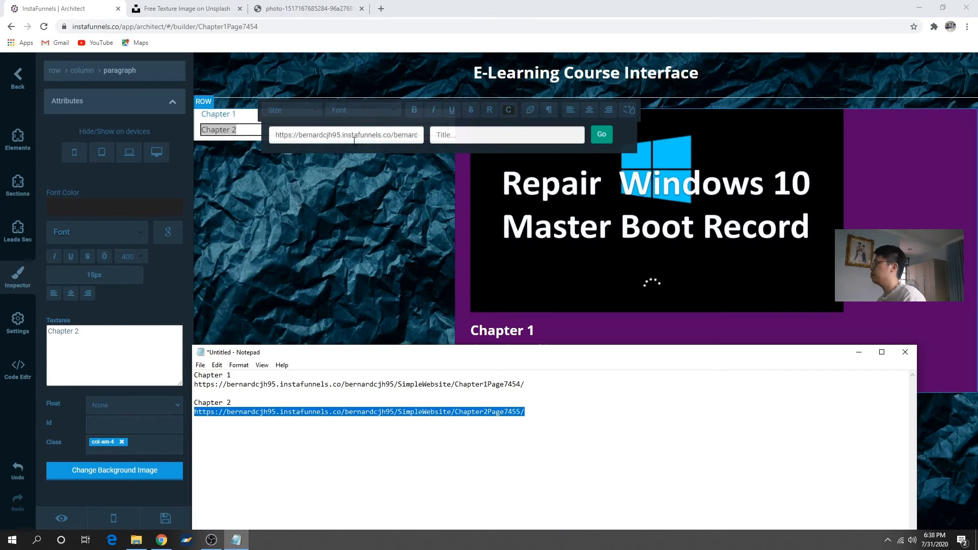
left_click(354, 140)
key("ctrl+a")
key("ctrl+v")
left_click(602, 135)
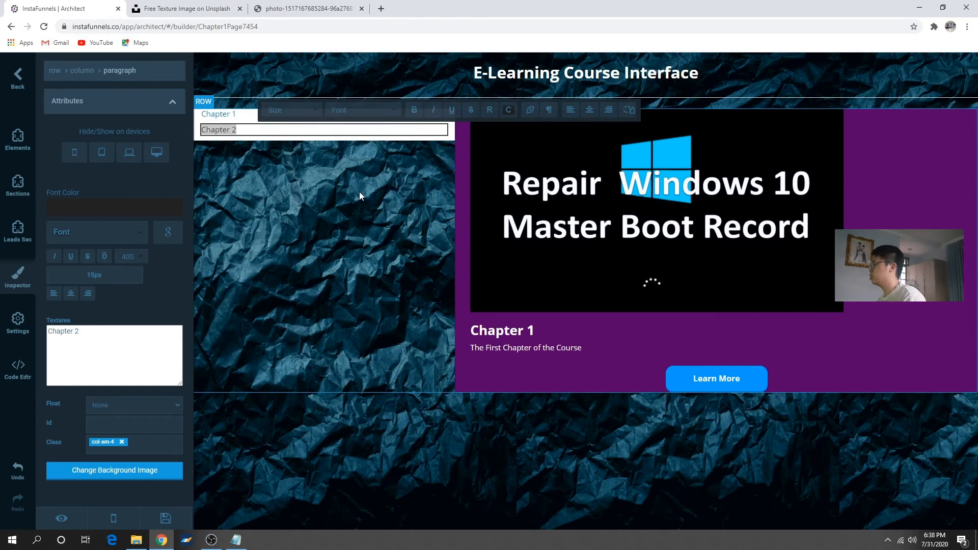
left_click(359, 192)
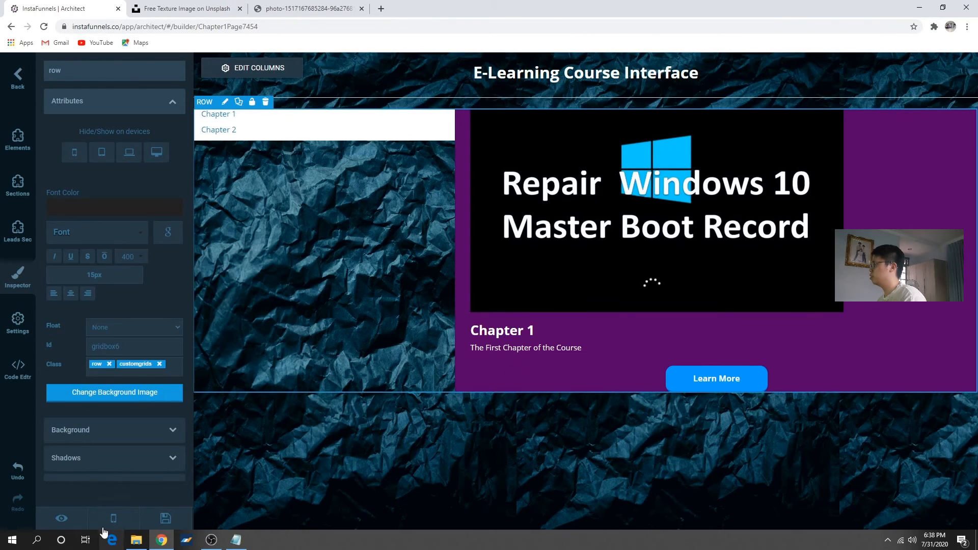
Save the Chapter 1 page and publish it from the funnel overview
left_click(168, 522)
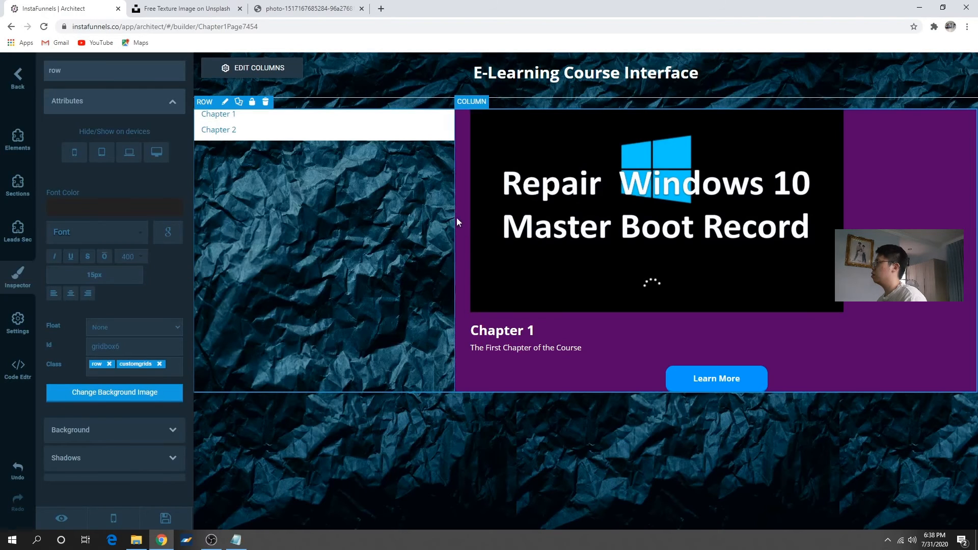
left_click(17, 89)
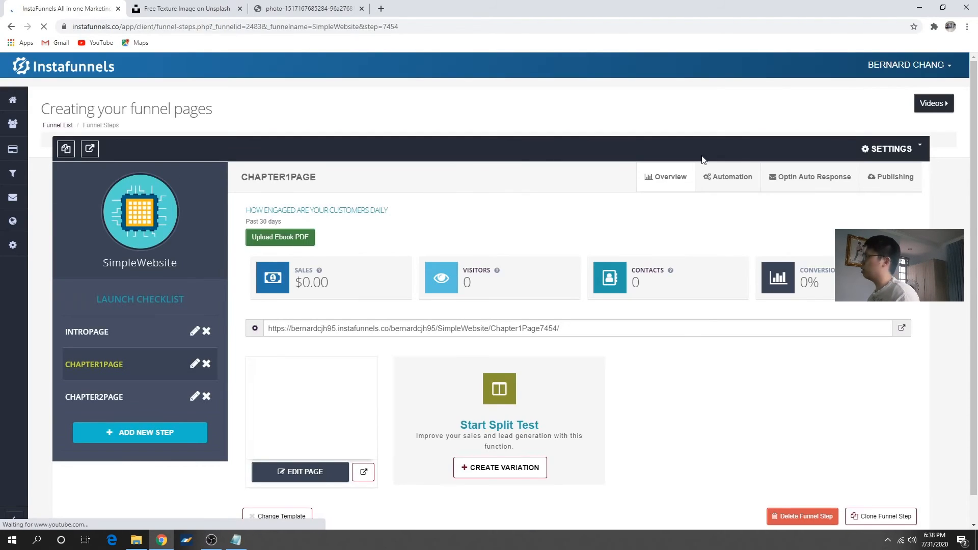
left_click(889, 148)
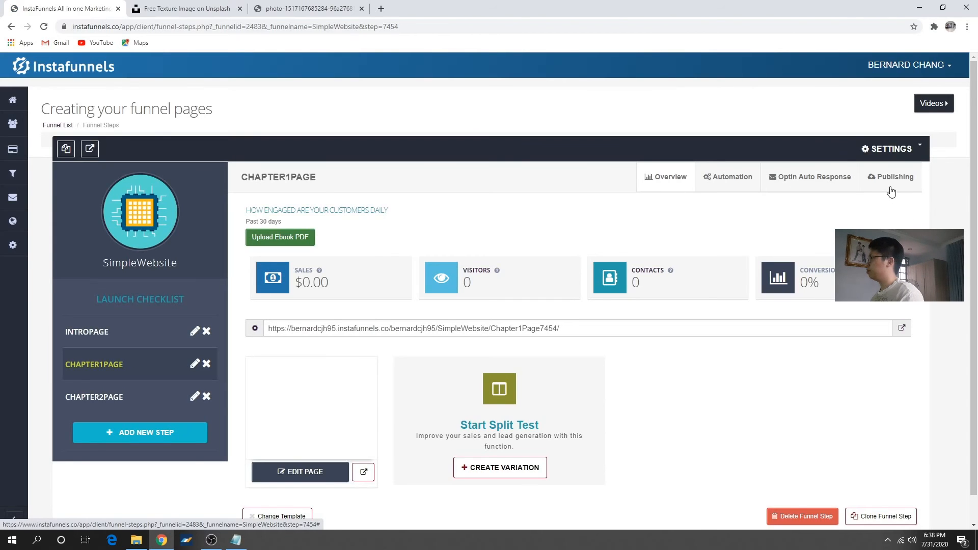
left_click(891, 177)
left_click(466, 189)
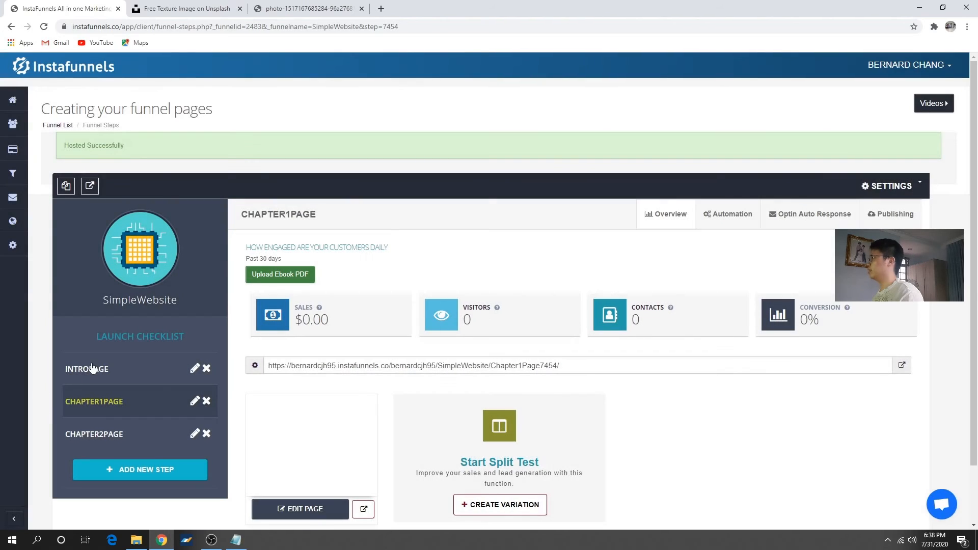
On the intro page, set the website URL of the "Show Me The Course NOW!" button to the Chapter1Page URL from Notepad
left_click(93, 368)
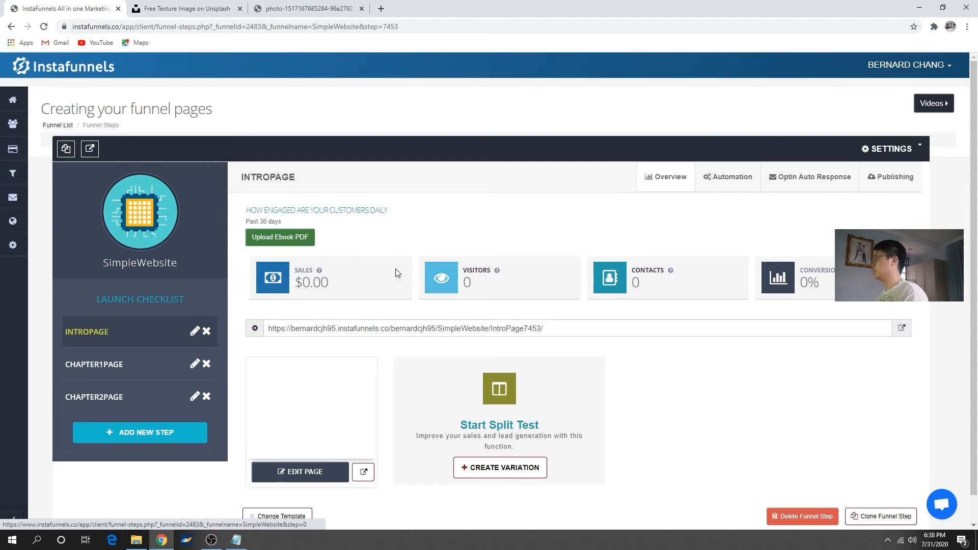
left_click(301, 466)
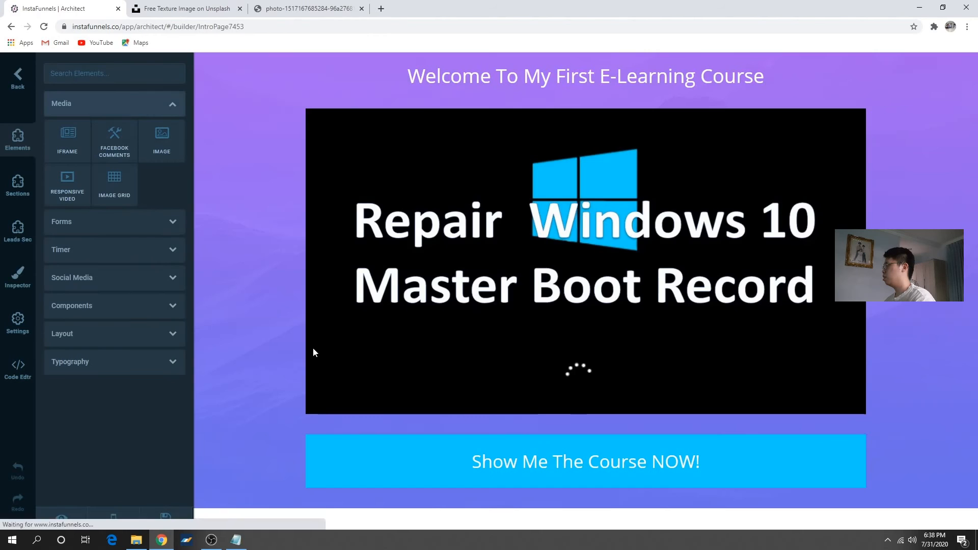
left_click(444, 475)
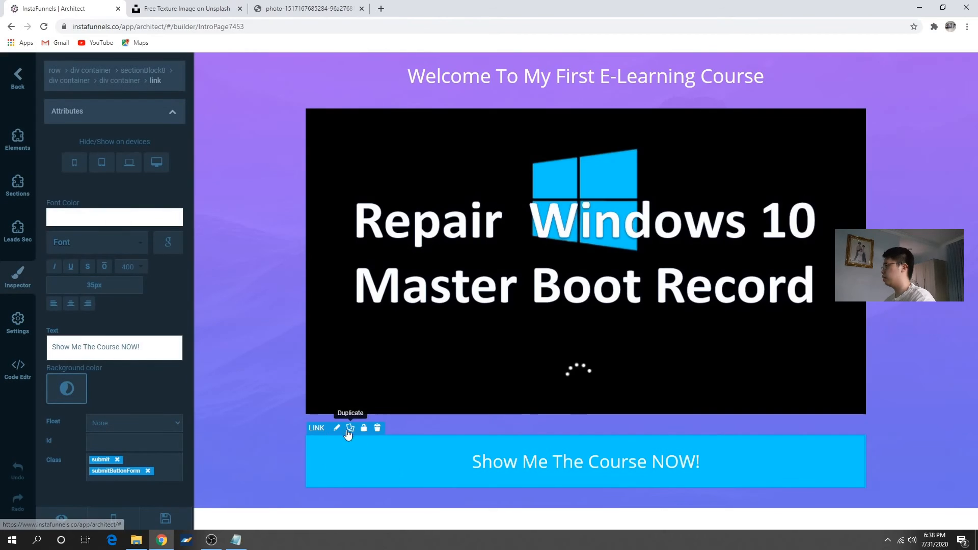
left_click(337, 428)
left_click(588, 187)
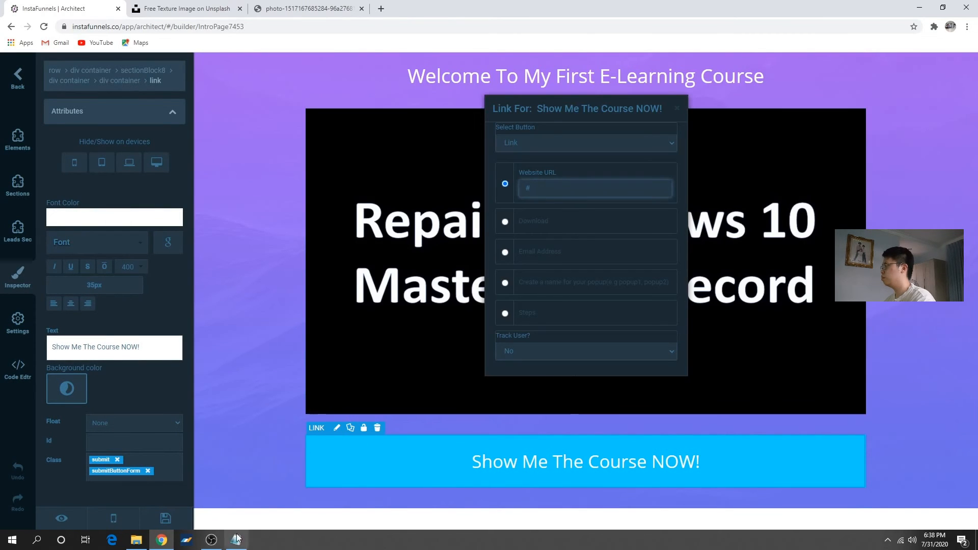
key("alt+Tab")
left_click(531, 385)
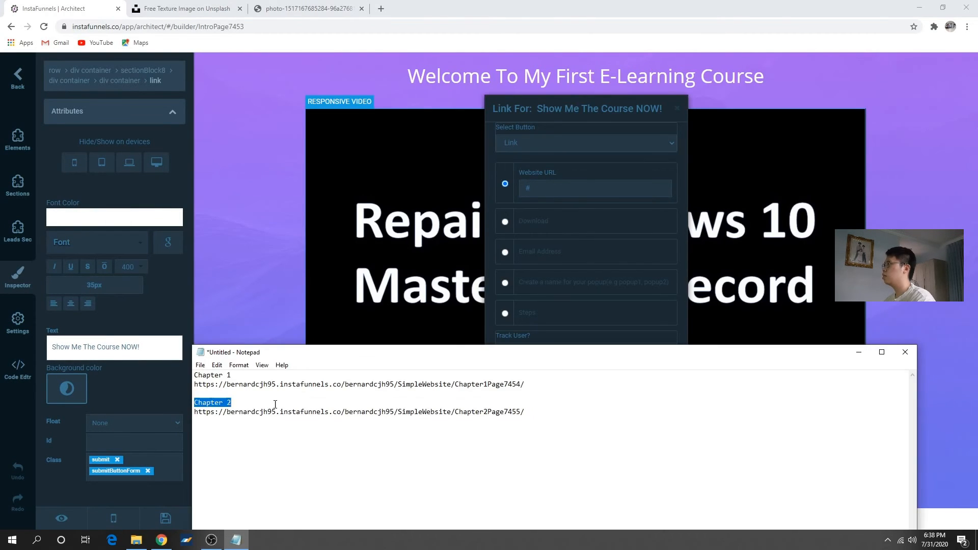
left_click_drag(527, 385, 179, 381)
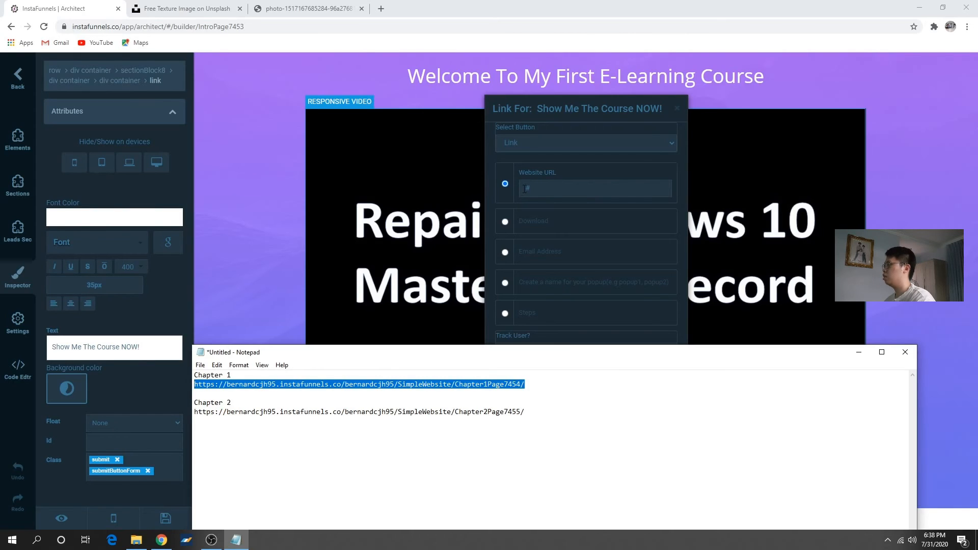
key("alt+Tab")
key("ctrl+v")
left_click(679, 111)
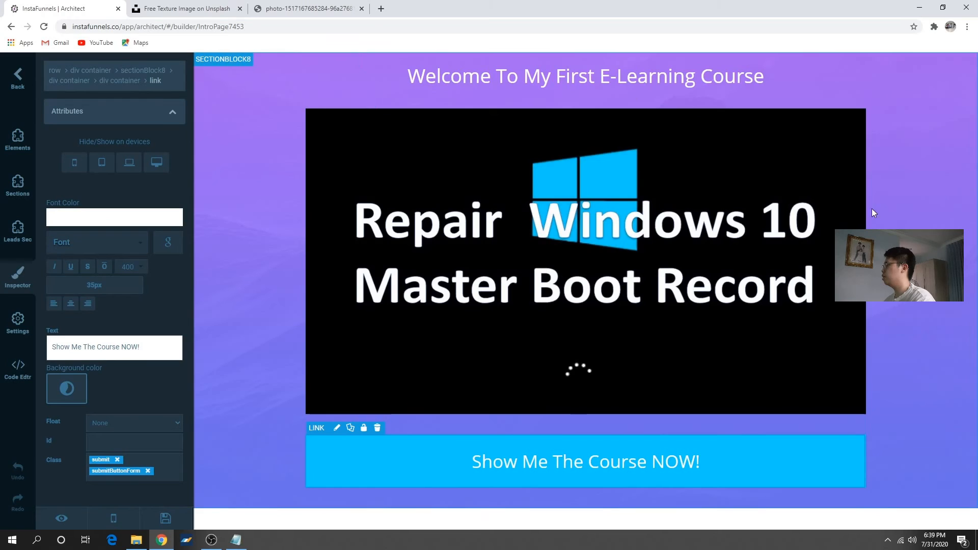
Save the intro page and publish it from the funnel overview
left_click(165, 518)
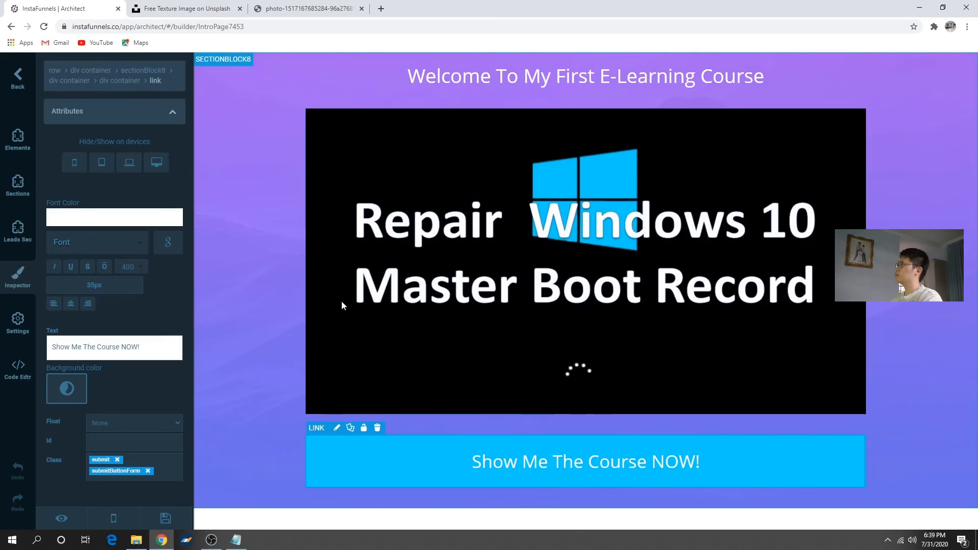
left_click(10, 90)
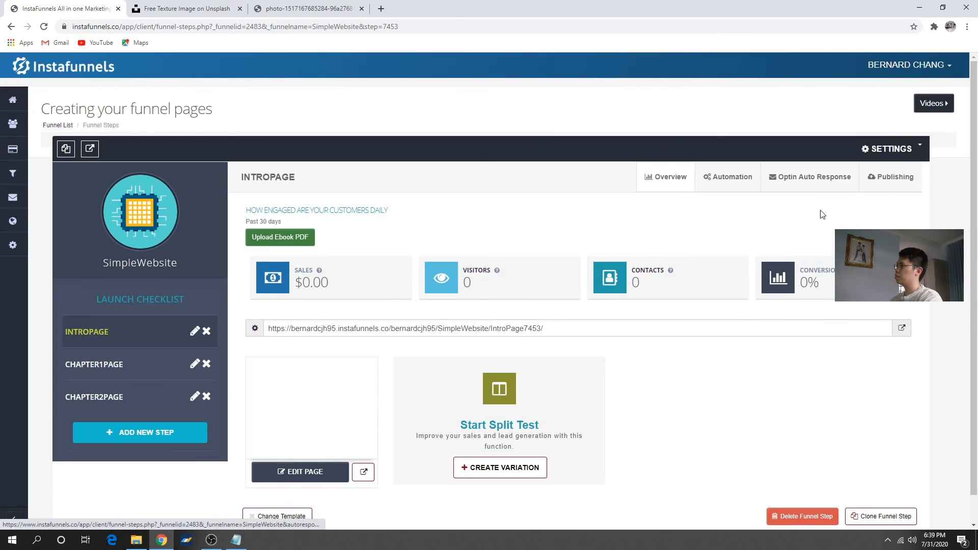
left_click(891, 179)
left_click(495, 206)
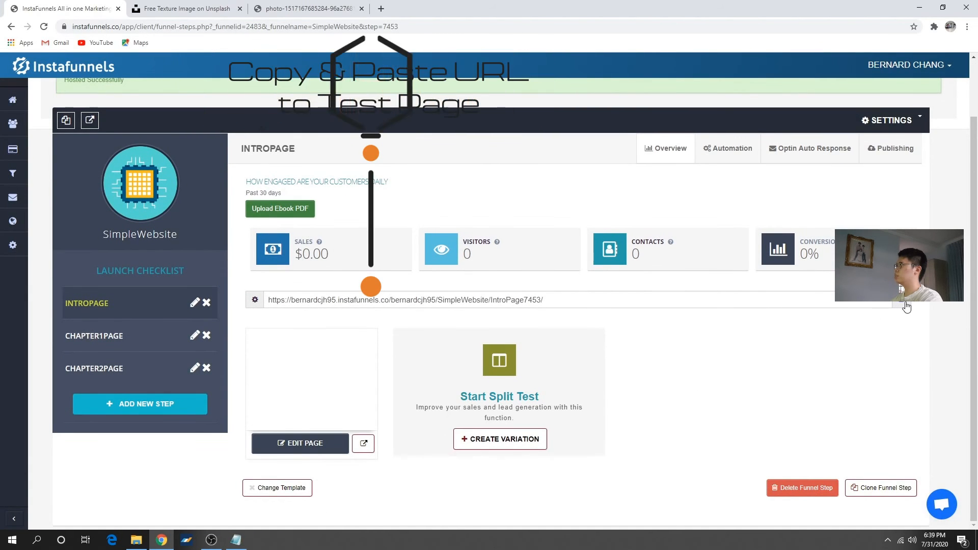
Open the published intro page from its funnel URL in a new tab and close the two leftover Unsplash image tabs
left_click(900, 301)
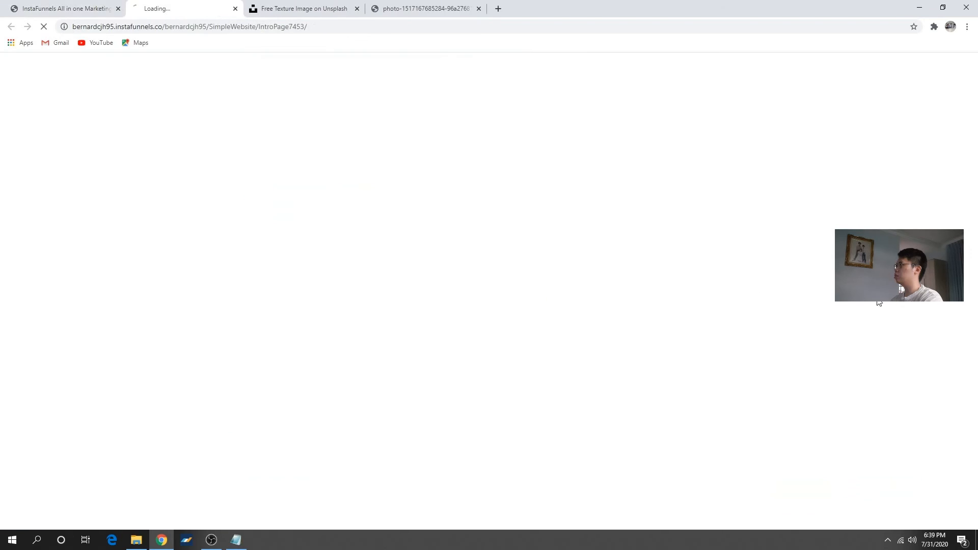
left_click(363, 10)
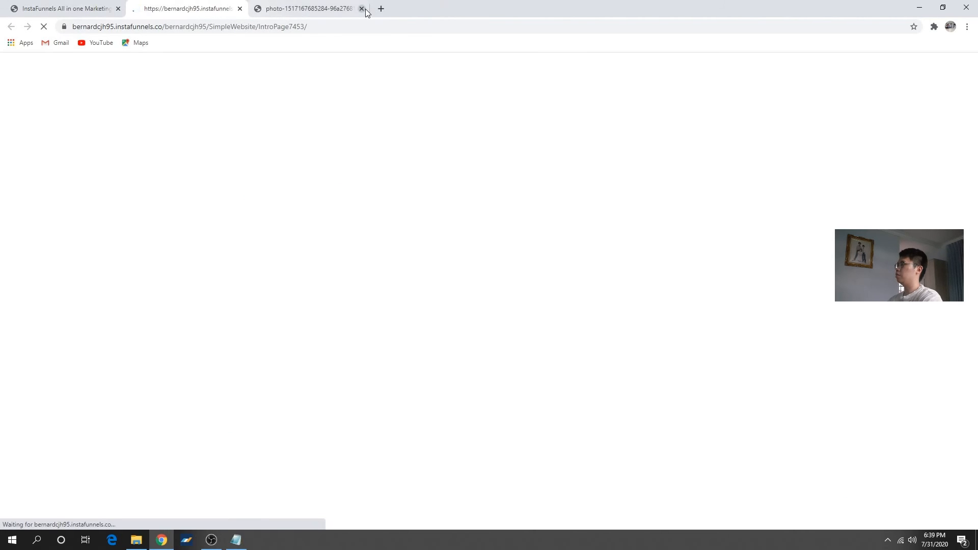
left_click(363, 9)
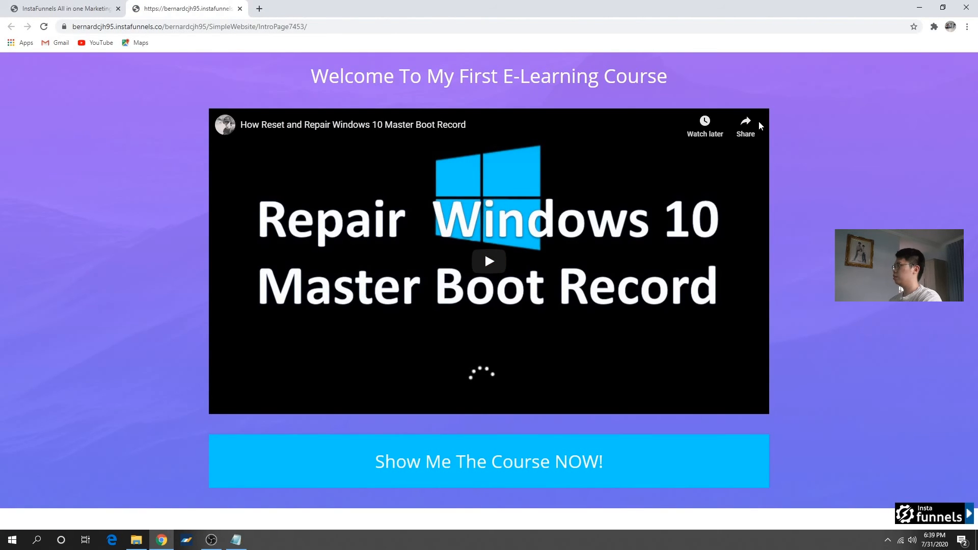
Test the live site by following the "Show Me The Course NOW!" button, the "Chapter 2" link and the "Chapter 1" link
left_click(507, 463)
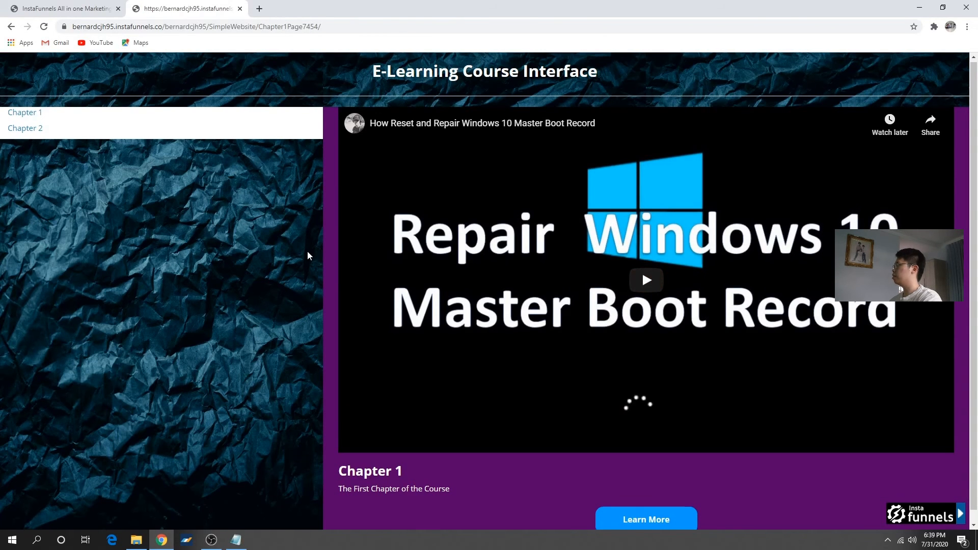
scroll(308, 255, "down", 1)
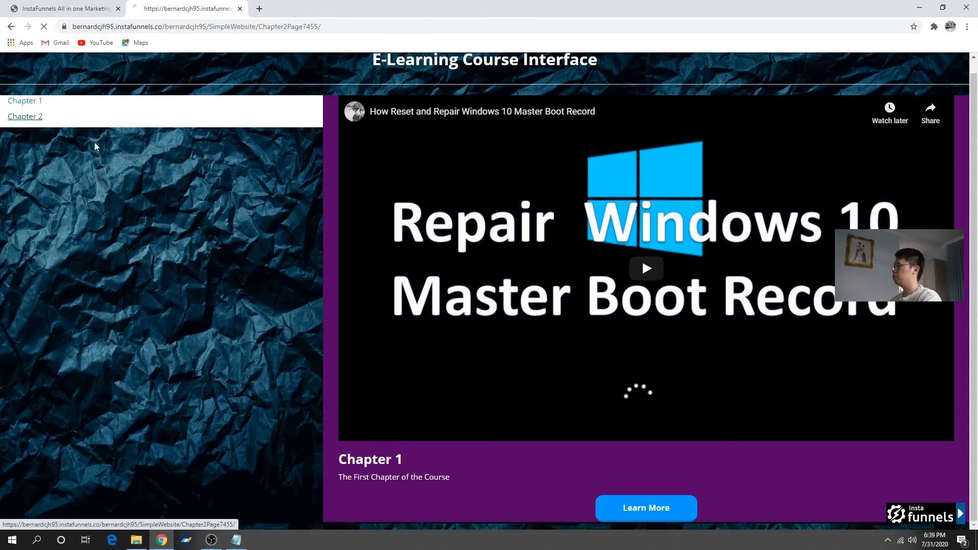
left_click(36, 118)
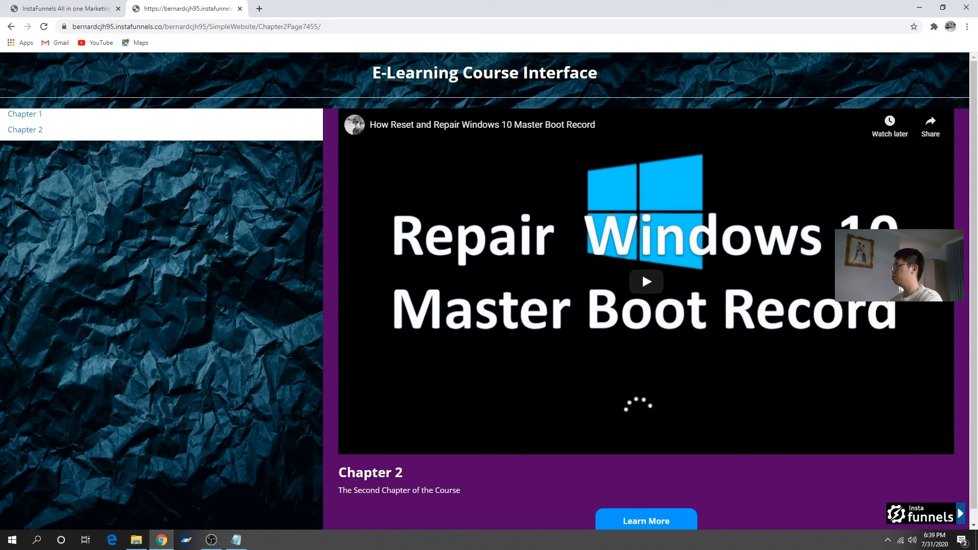
left_click(34, 115)
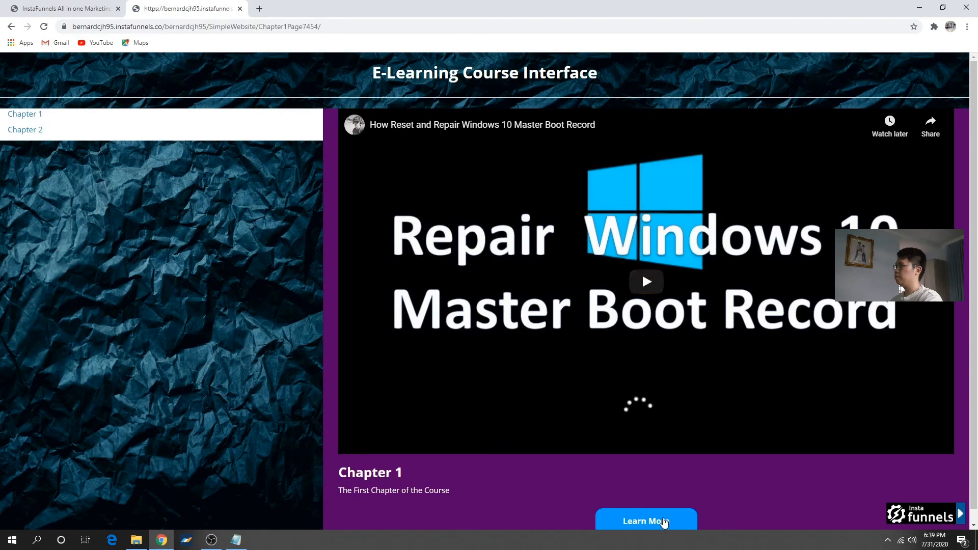
Look over the live Chapter 1 page down to "Learn More" and close it to return to the funnel overview
scroll(512, 494, "down", 1)
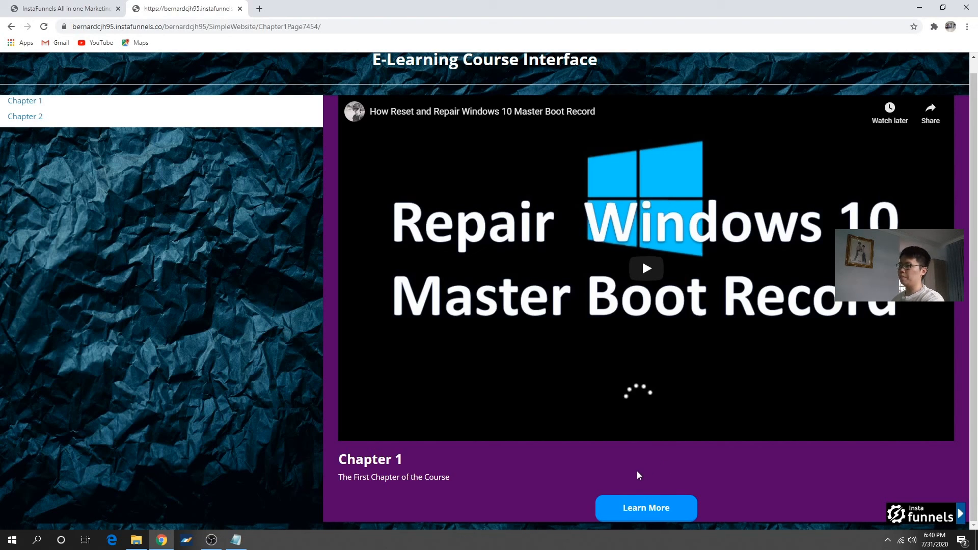
scroll(265, 317, "up", 1)
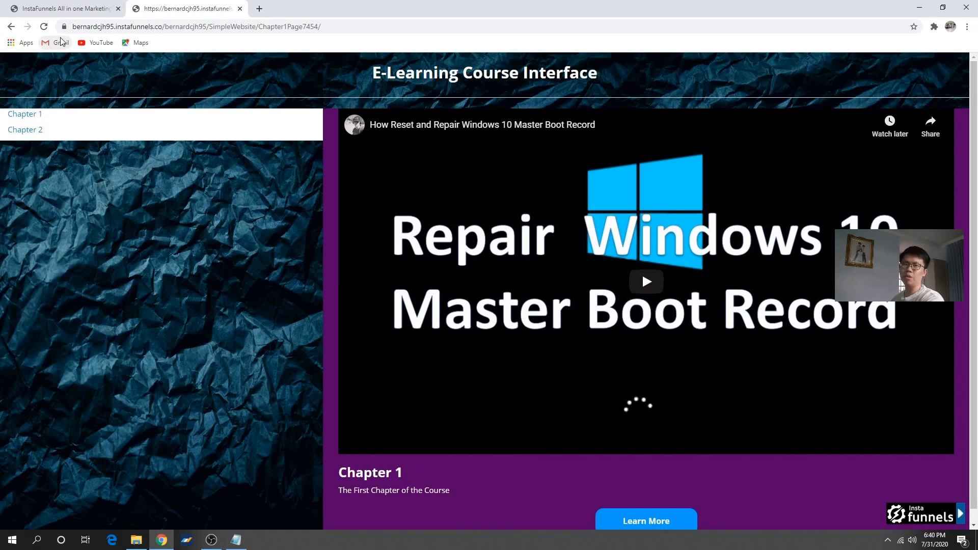
left_click(240, 9)
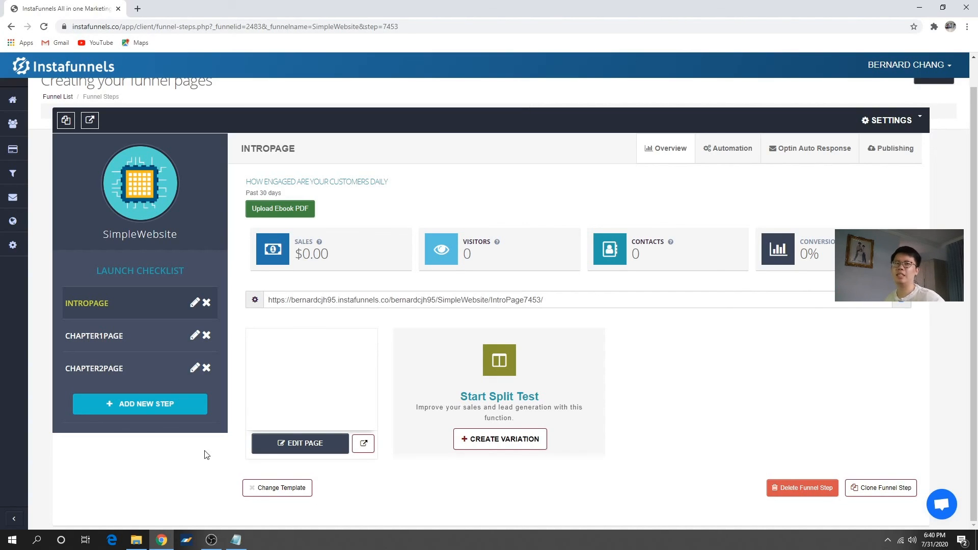
left_click(212, 540)
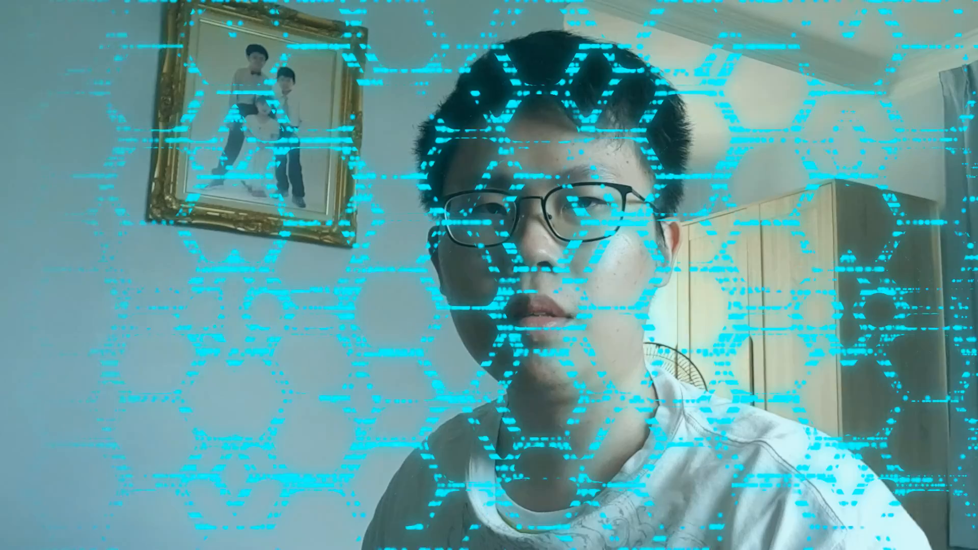